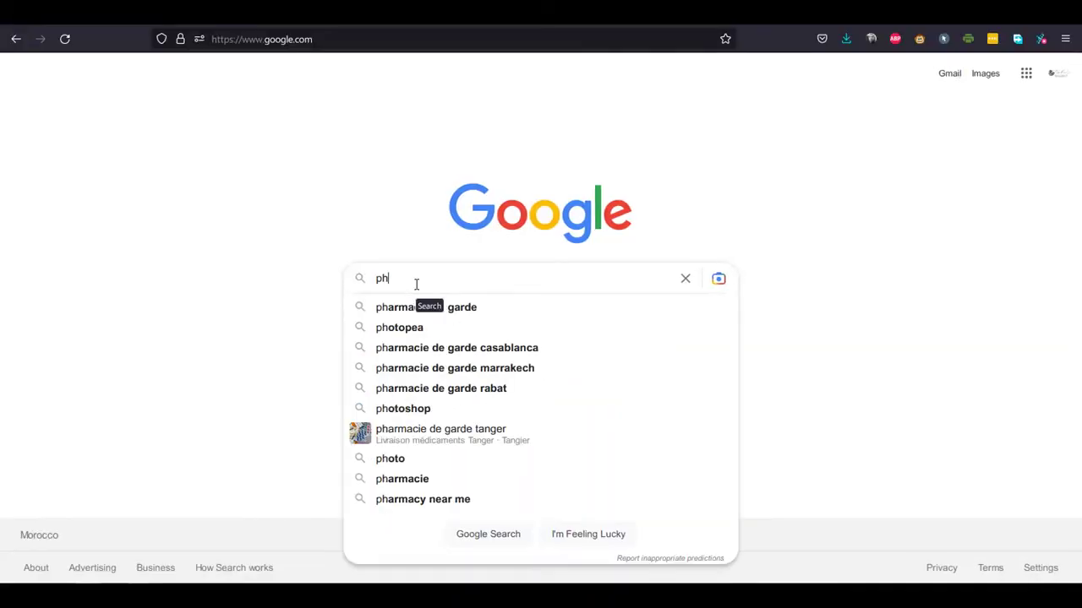
- Search Google for 'photopea' and go to the Photopea site
text(otopea)
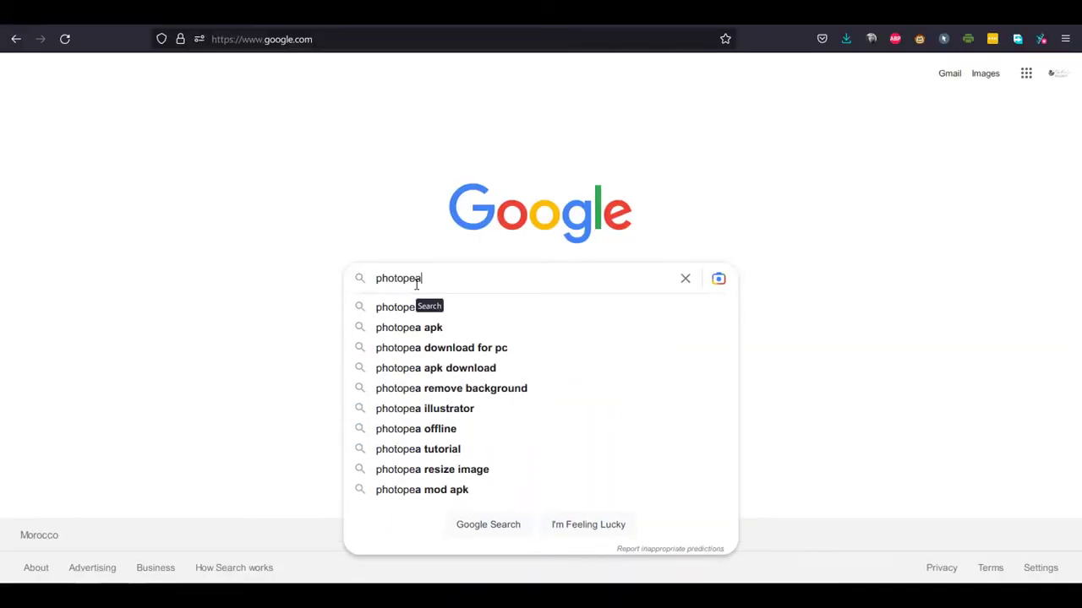
key(Return)
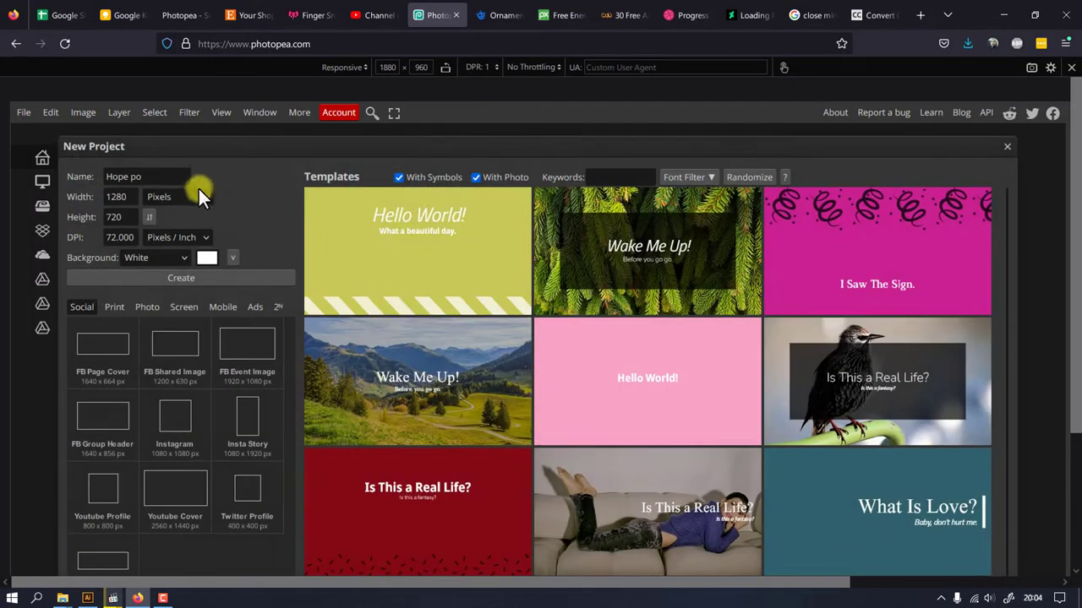
- Create a project named 'Hope Poster', 2000 × 3000 px, with a transparent background
triple_click(152, 177)
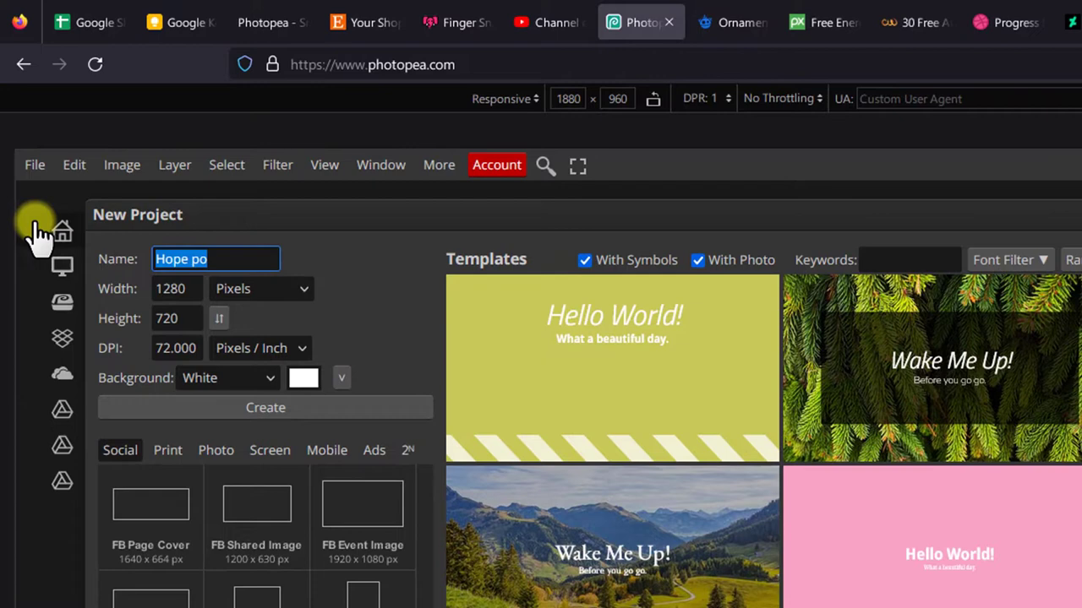
text(Hope Poster)
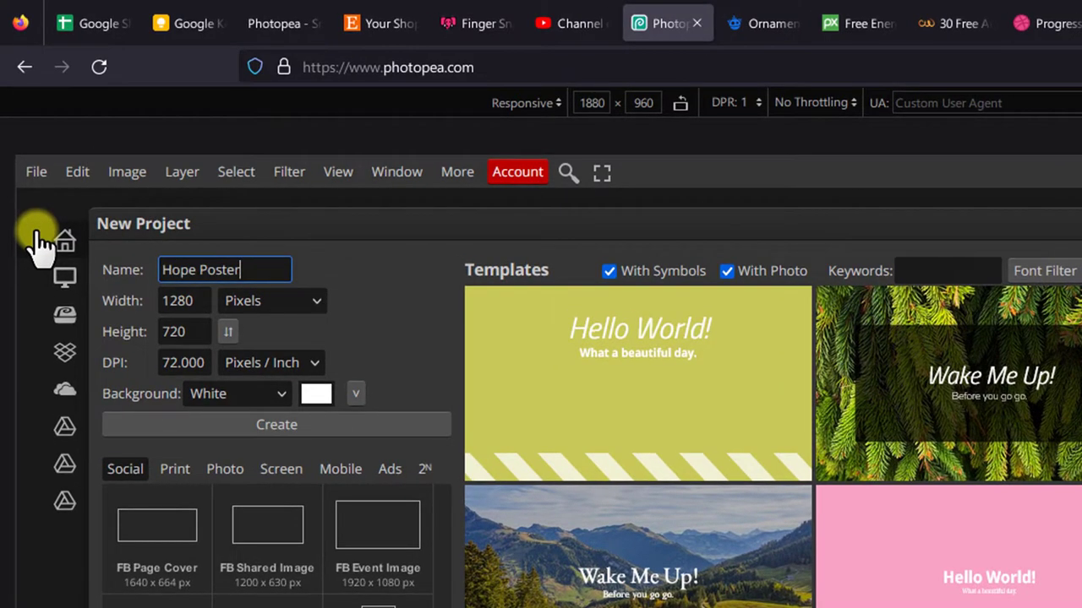
double_click(185, 301)
text(2)
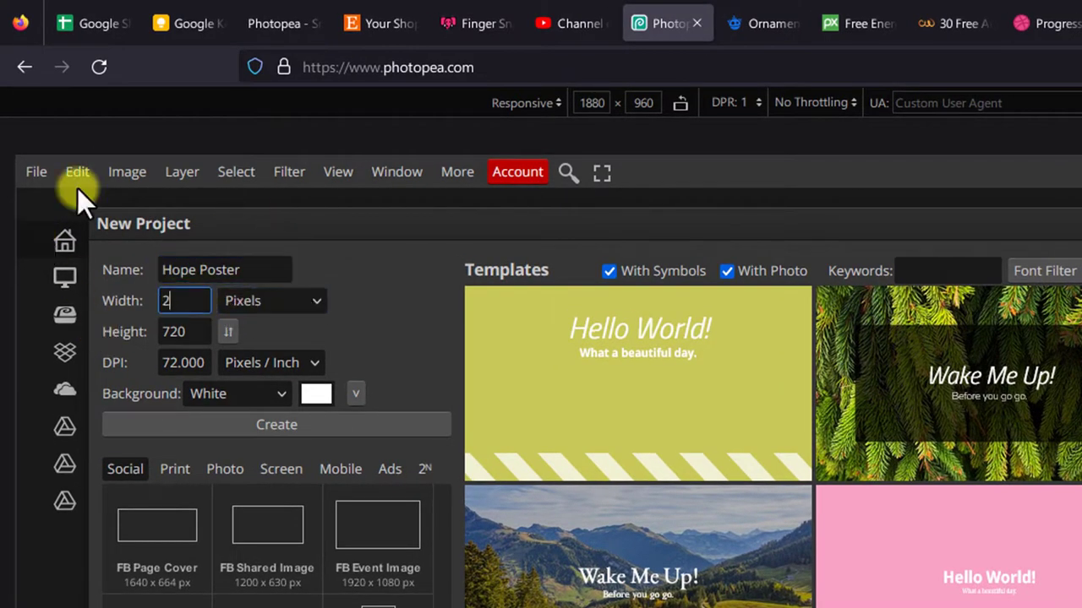
text(000)
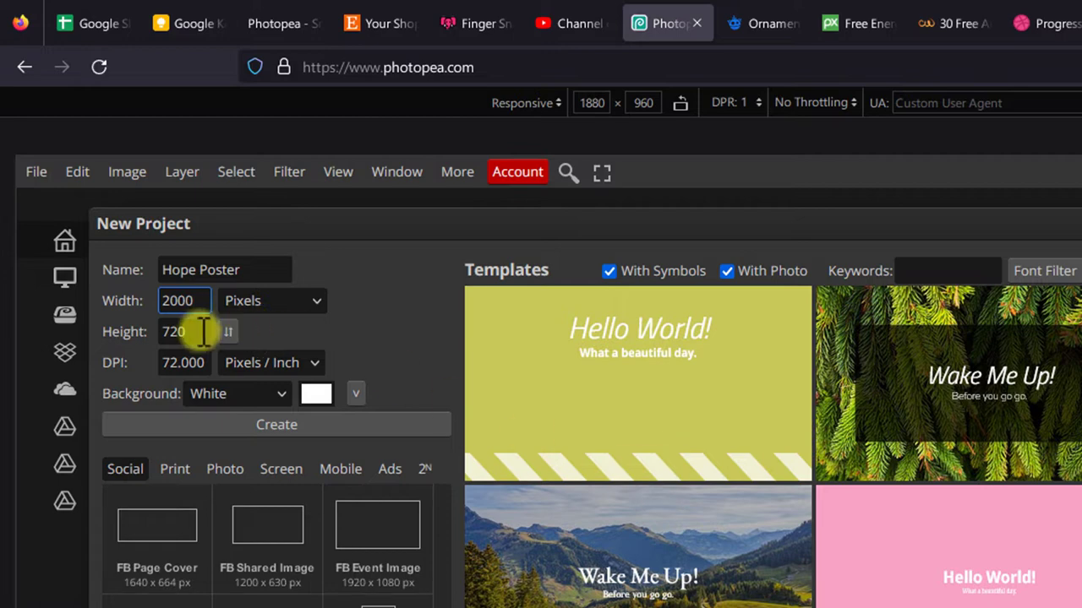
double_click(203, 333)
text(300)
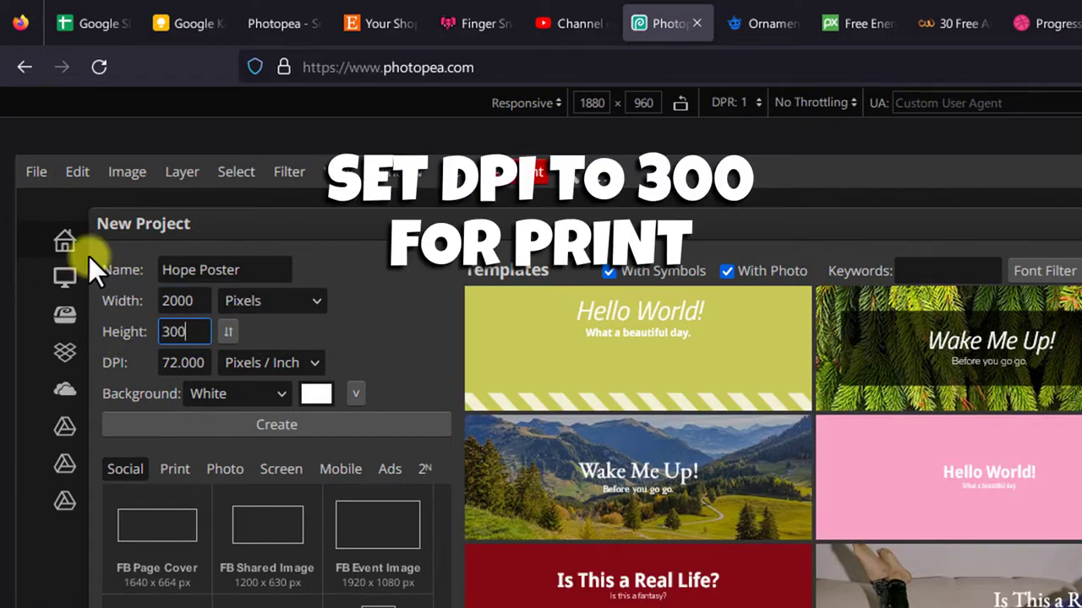
text(0)
click(260, 397)
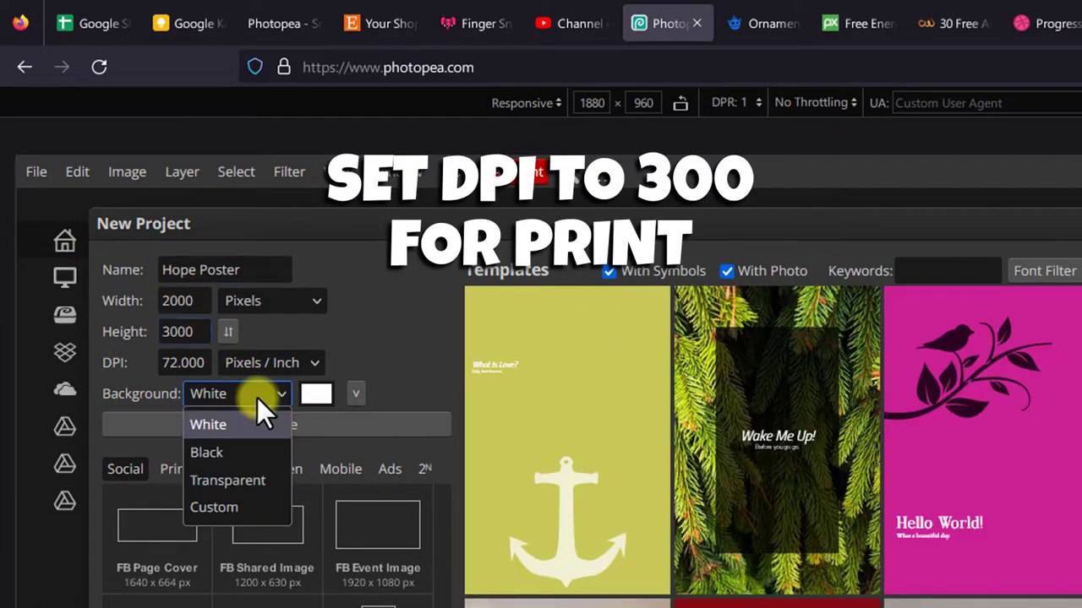
click(241, 480)
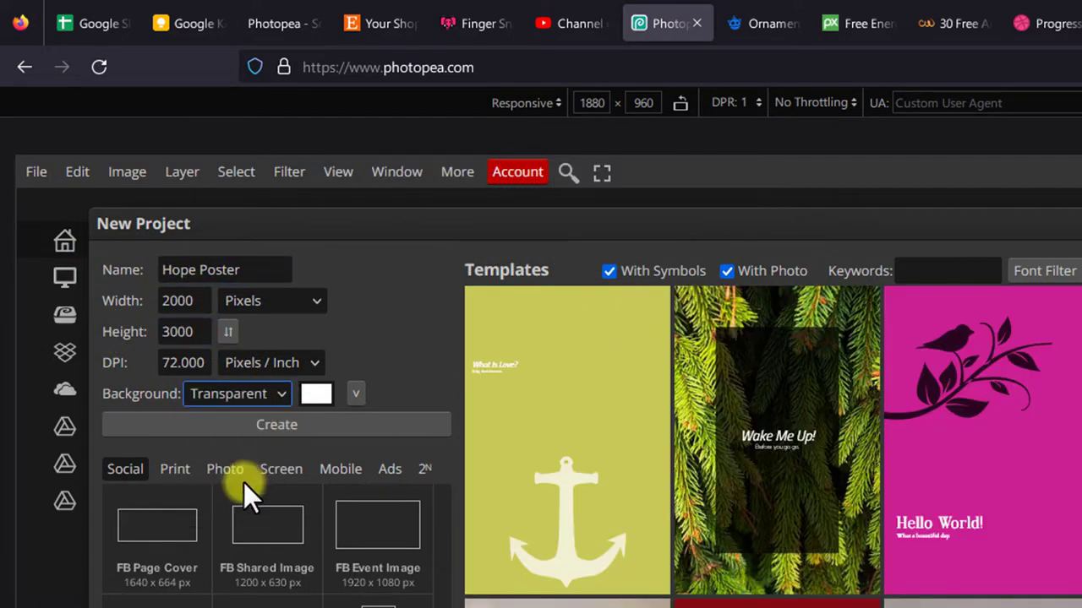
click(297, 428)
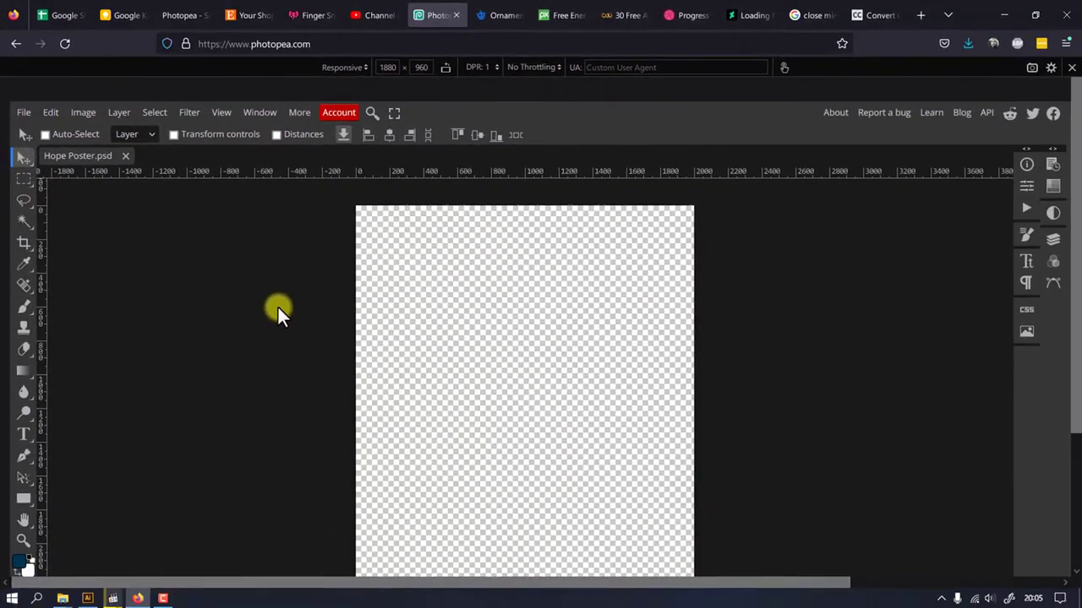
- Place the HOPE poster image on the canvas and commit it
click(25, 112)
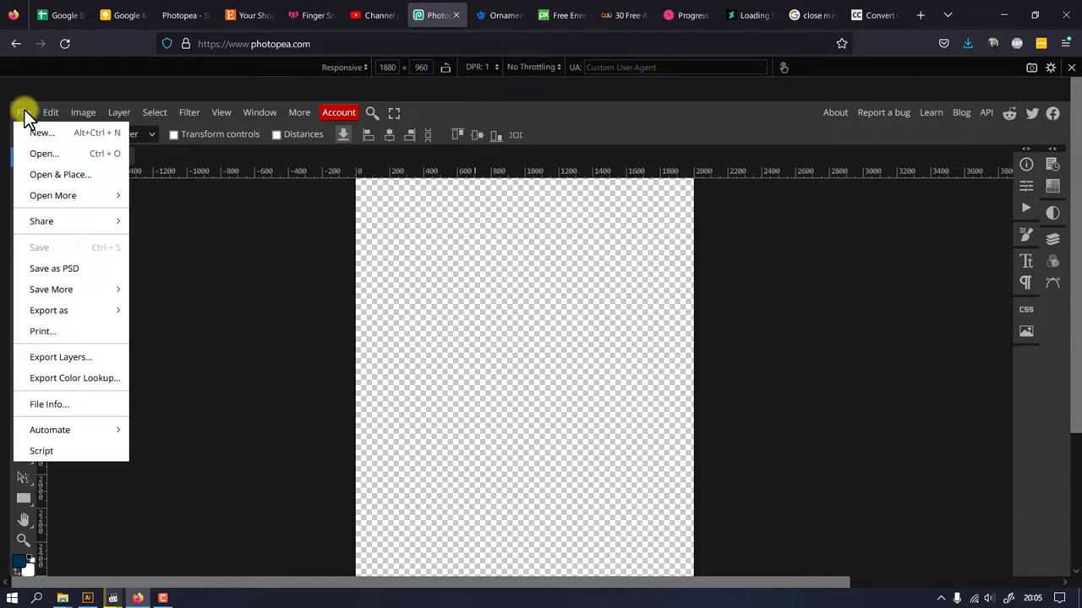
click(48, 174)
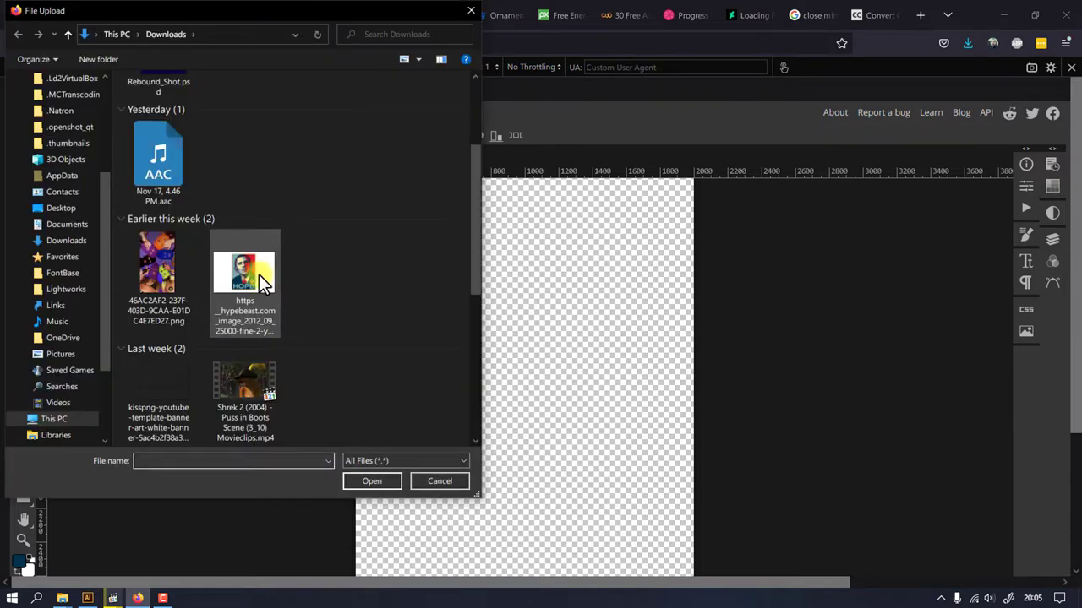
double_click(258, 275)
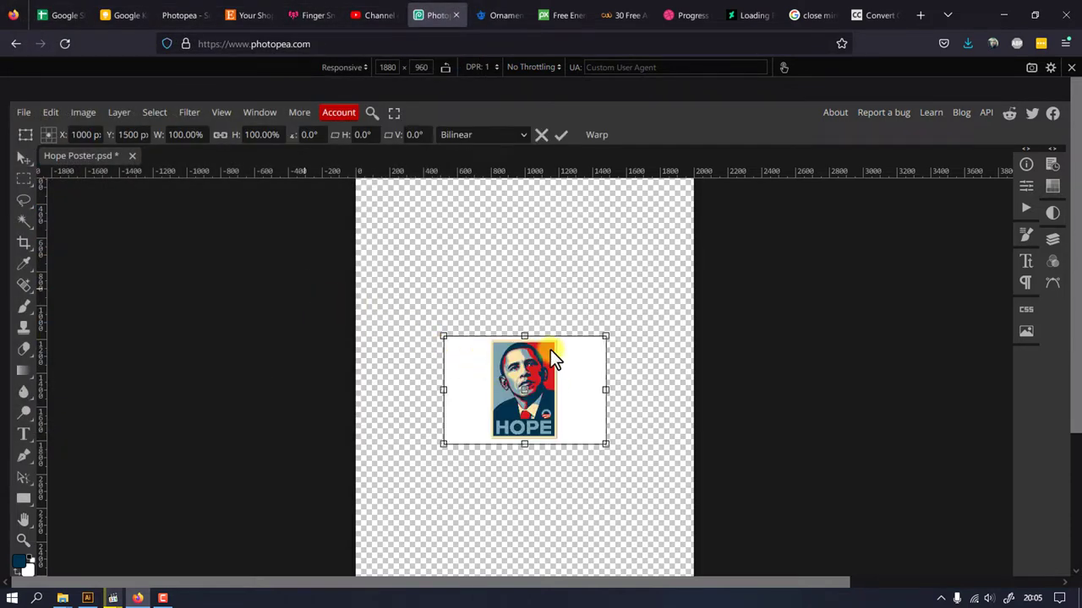
click(560, 135)
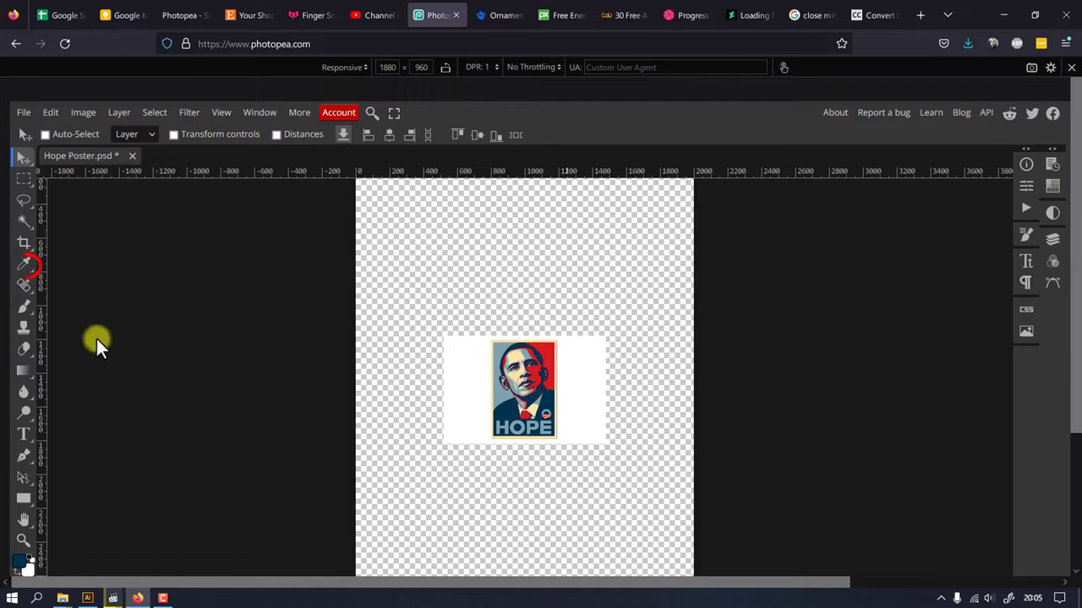
- Sample the poster's red, beige, dark navy and light blue-grey into the swatches
click(24, 263)
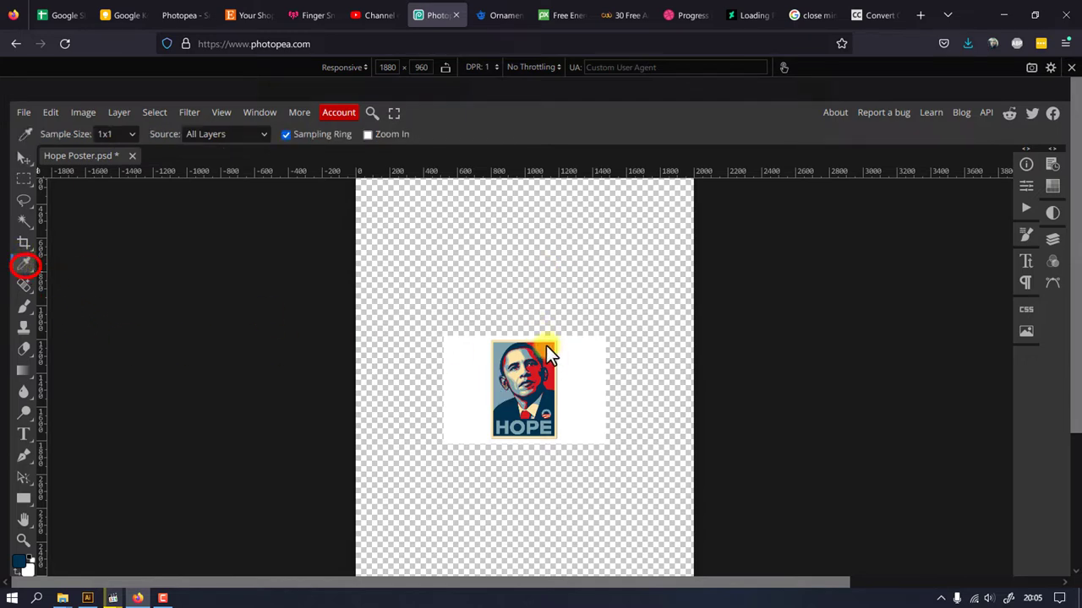
click(1052, 186)
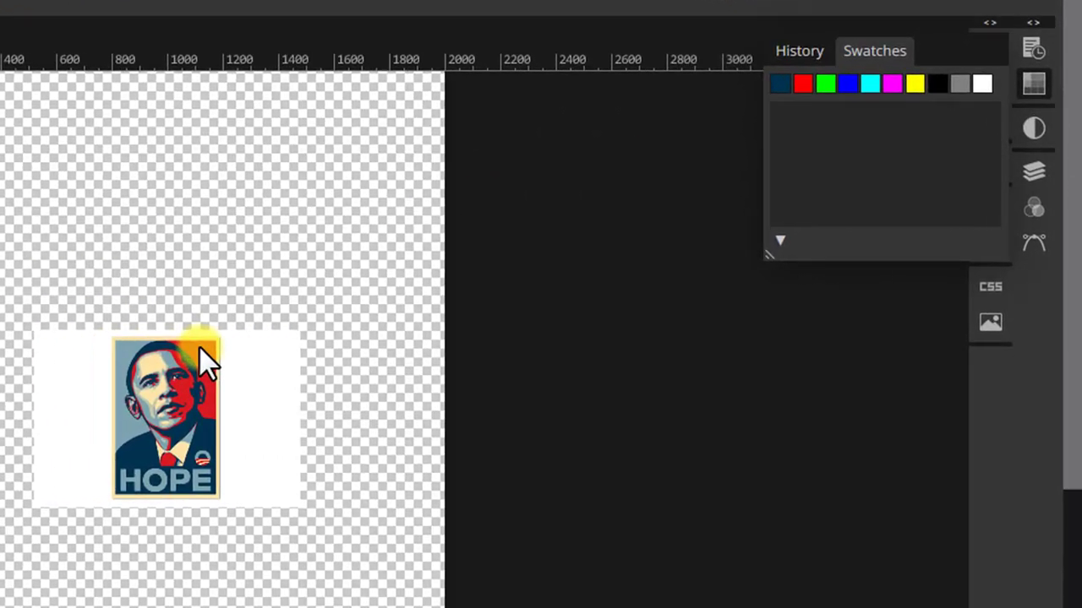
click(381, 350)
click(150, 361)
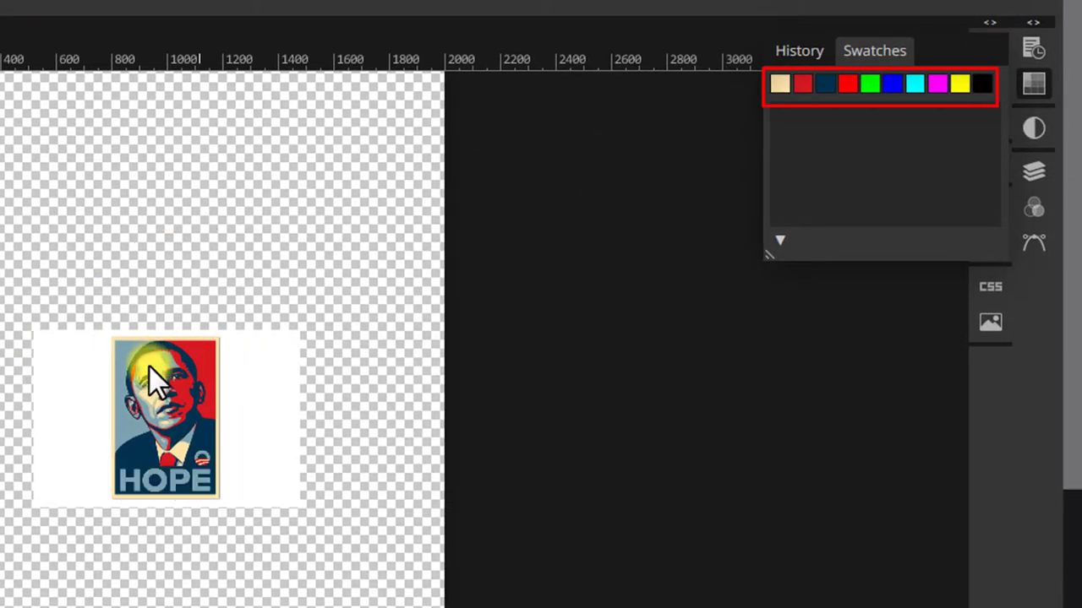
click(212, 436)
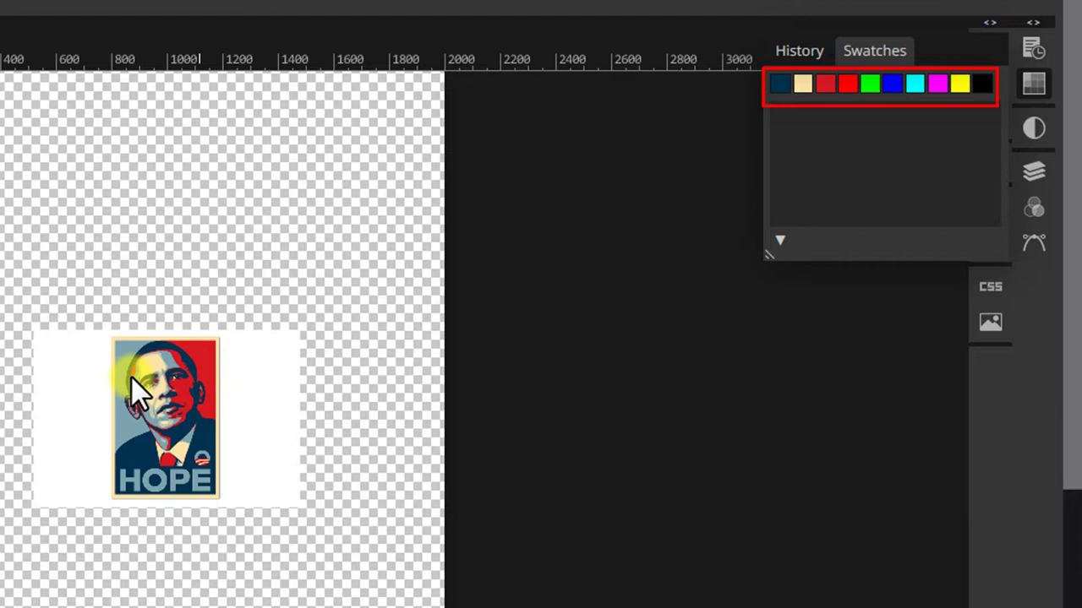
click(124, 349)
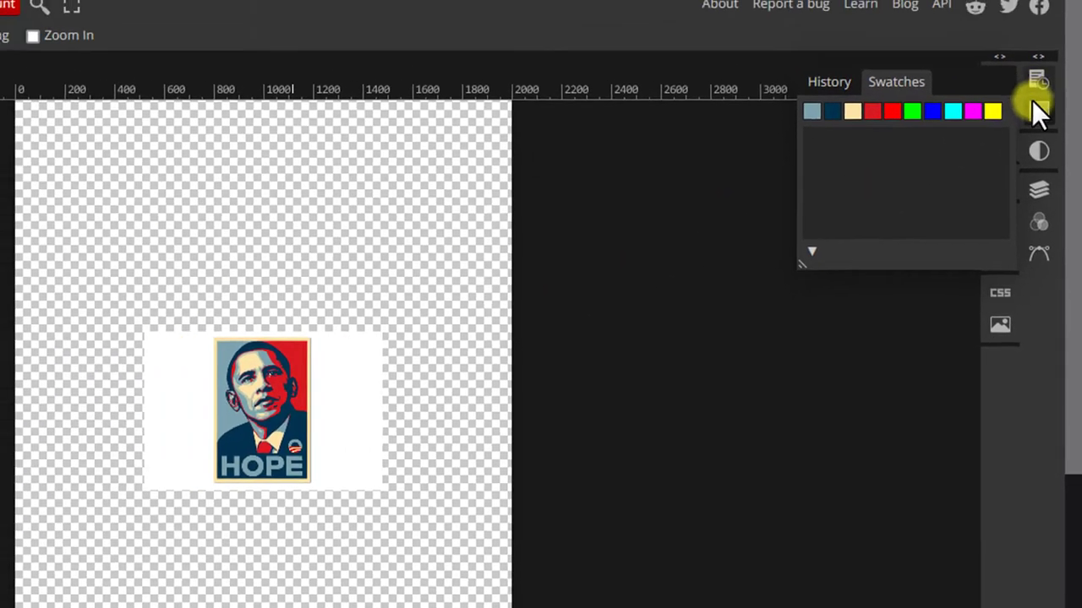
click(1034, 83)
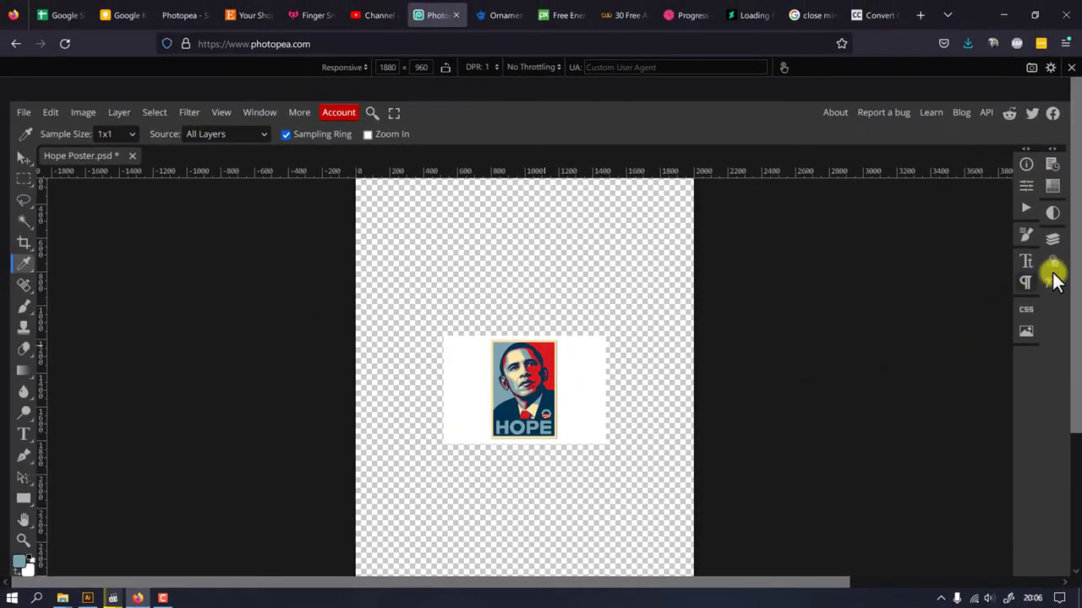
- Delete the HOPE reference image layer
click(1048, 224)
scroll(1014, 537, down, 2)
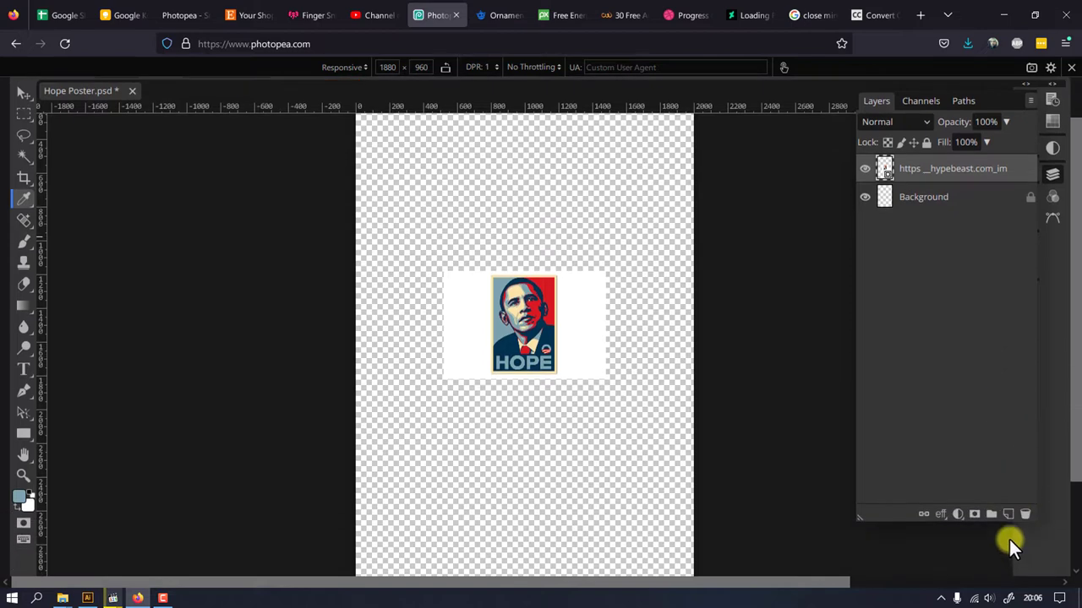
click(1021, 514)
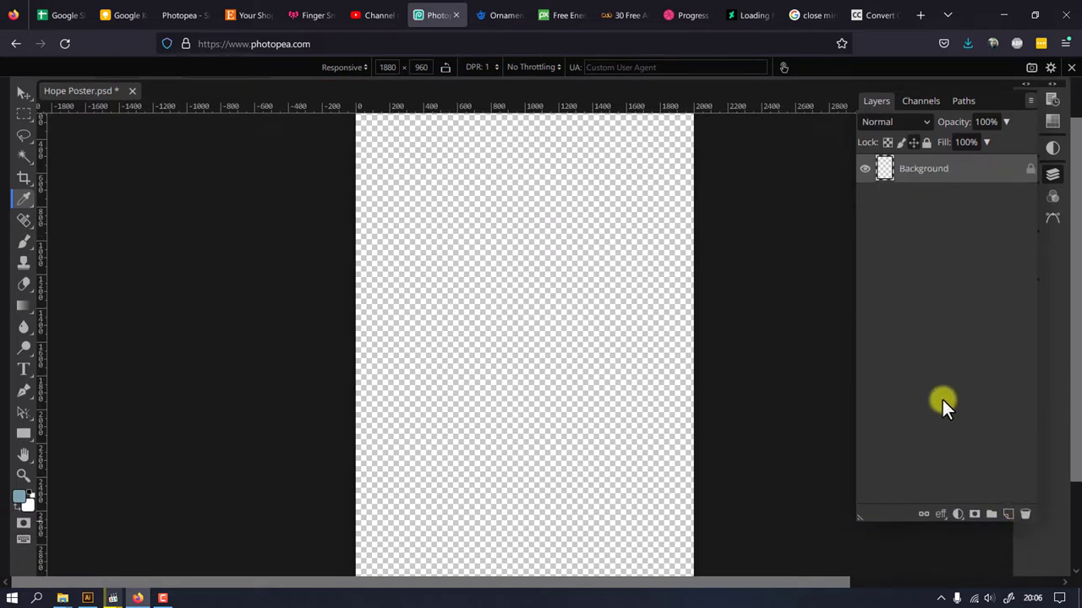
scroll(942, 399, up, 2)
click(1052, 240)
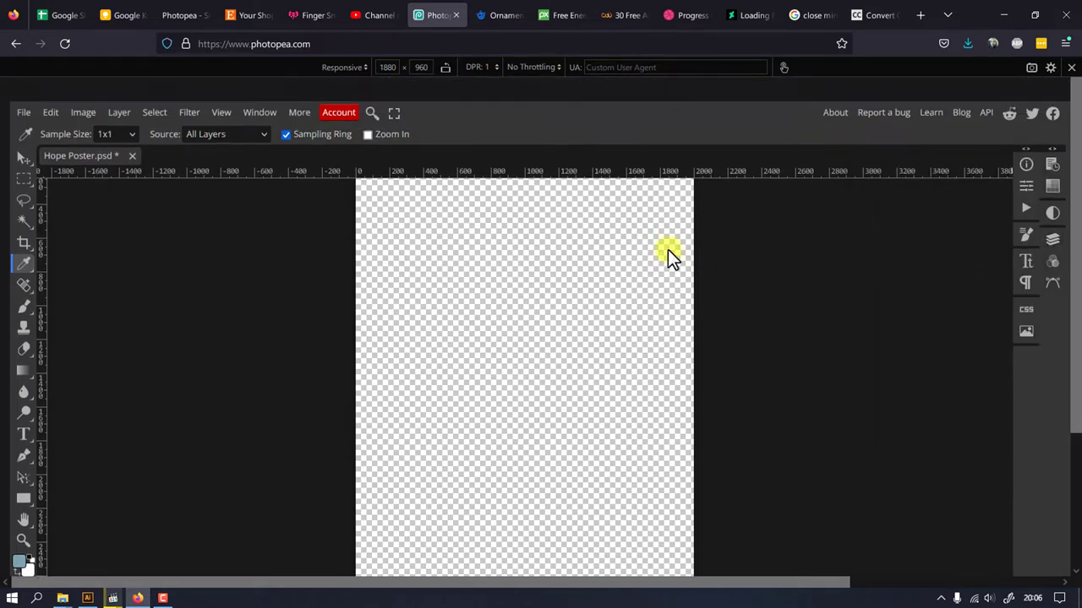
- Place the black-and-white portrait photo onto the canvas
click(52, 113)
mouse_move(24, 113)
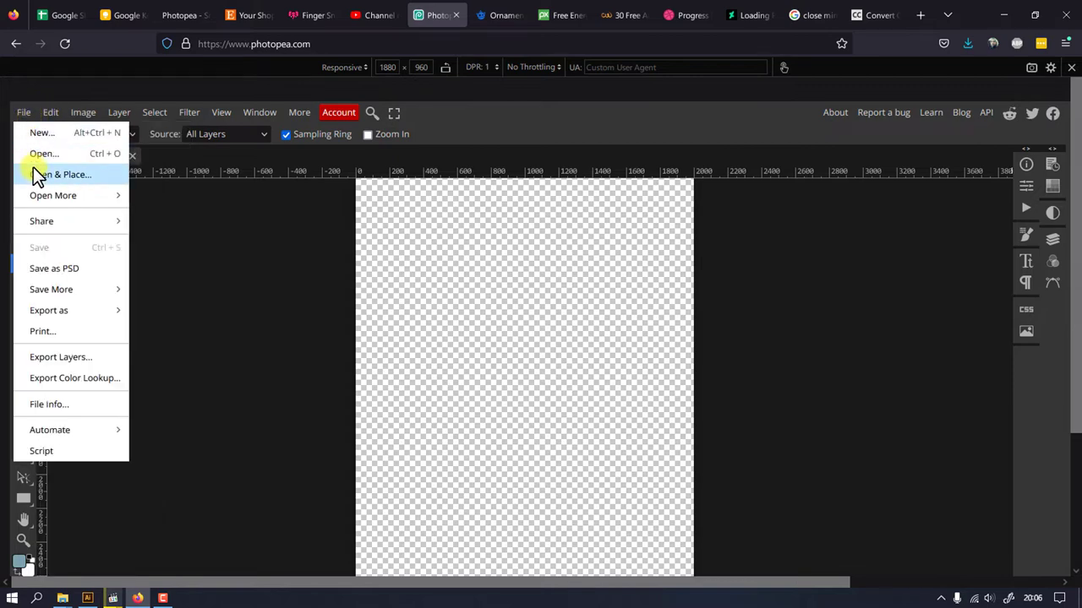
click(59, 174)
double_click(162, 392)
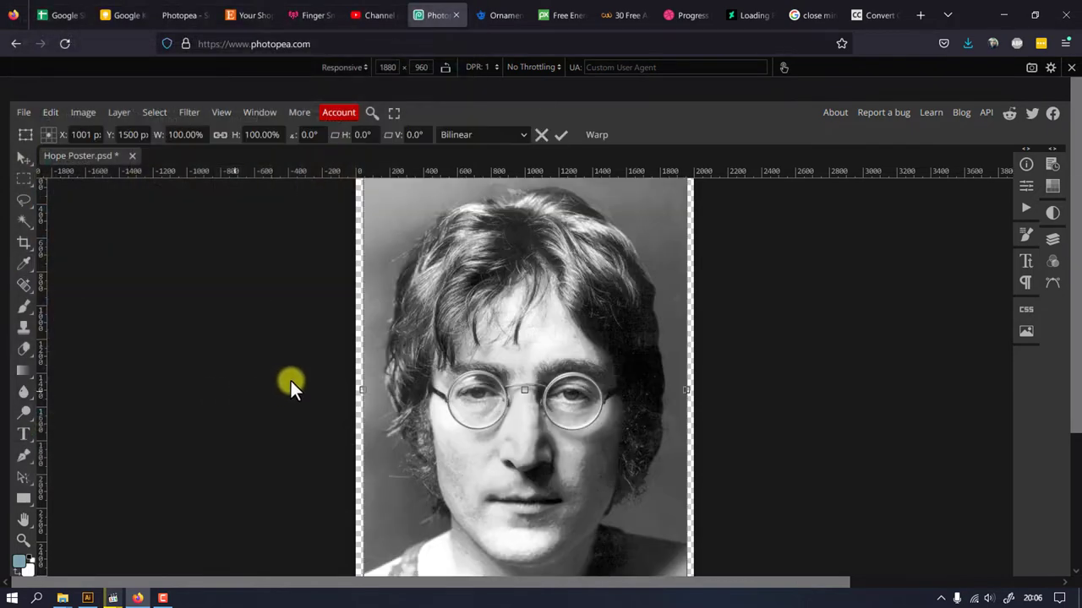
scroll(399, 345, up, 2)
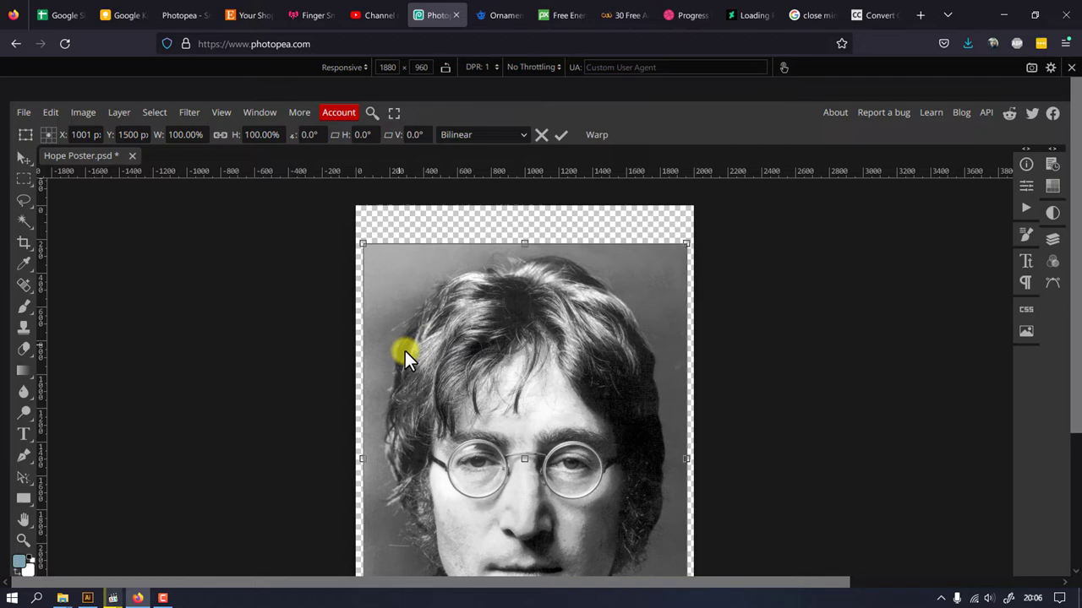
scroll(406, 351, down, 4)
scroll(406, 351, up, 4)
- Scale the portrait to about 104.55% to span the canvas width, aligned to the top
drag(690, 244, 697, 228)
drag(363, 212, 333, 200)
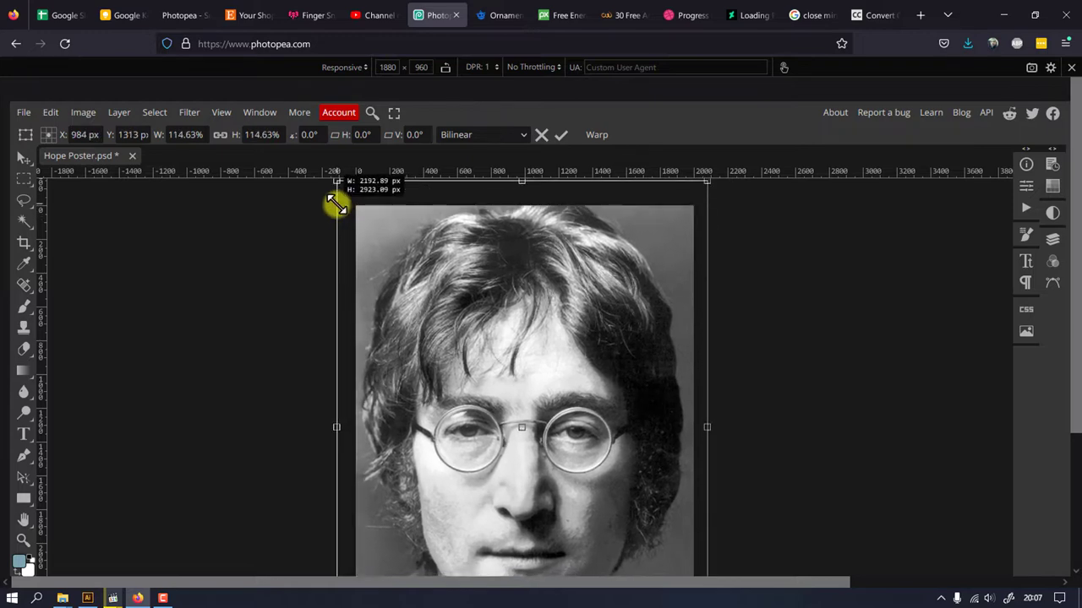
drag(573, 262, 575, 279)
drag(339, 198, 334, 217)
drag(495, 273, 515, 261)
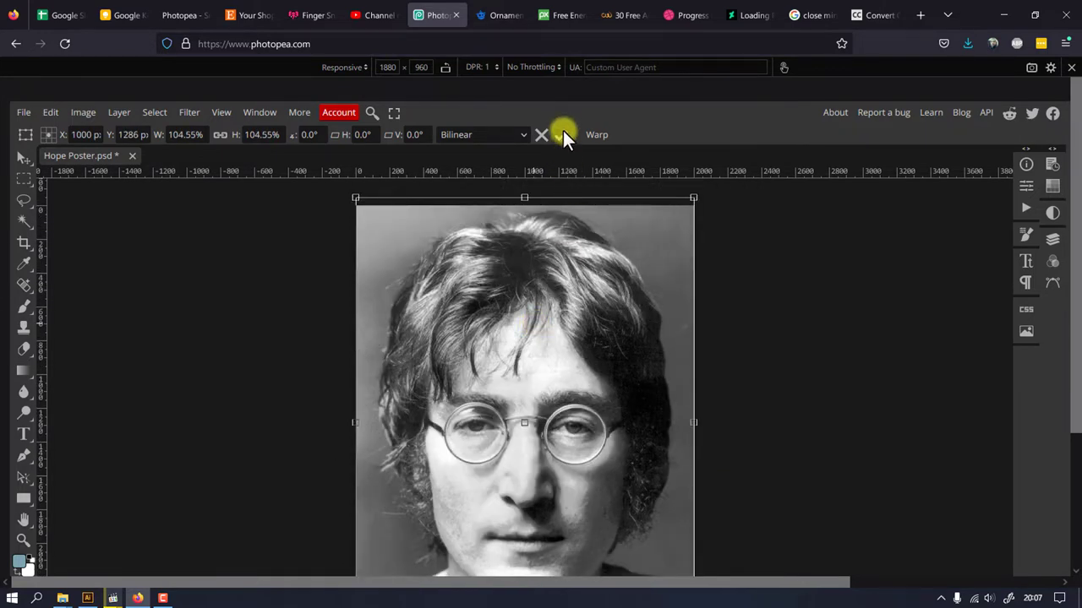
- Commit the portrait's new size and zoom in on the neck area
click(562, 133)
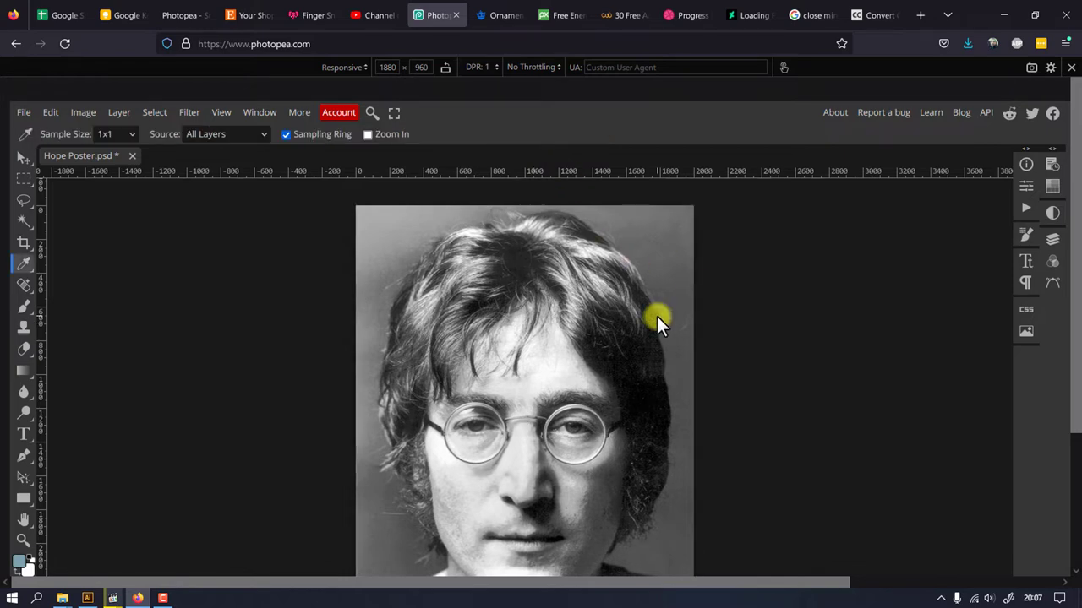
scroll(657, 316, down, 2)
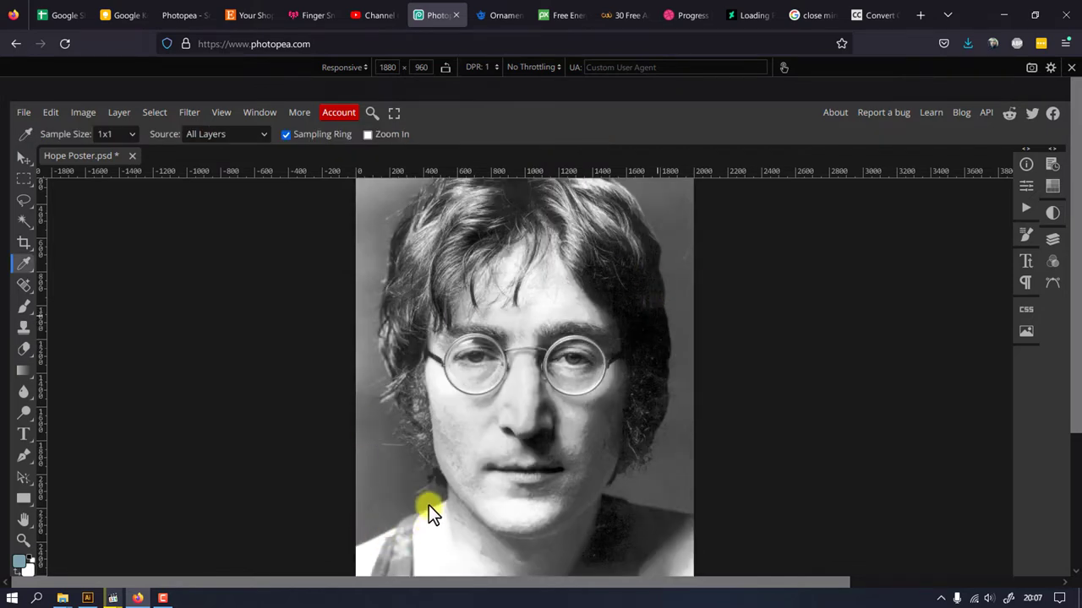
key(ctrl+plus)
key(ctrl+plus)
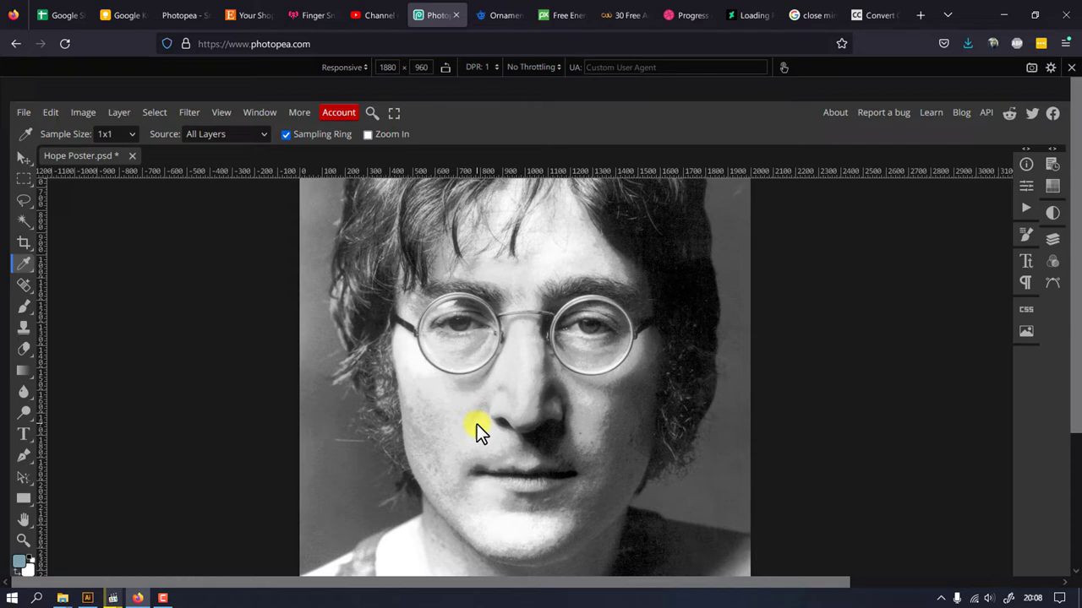
key(ctrl+plus)
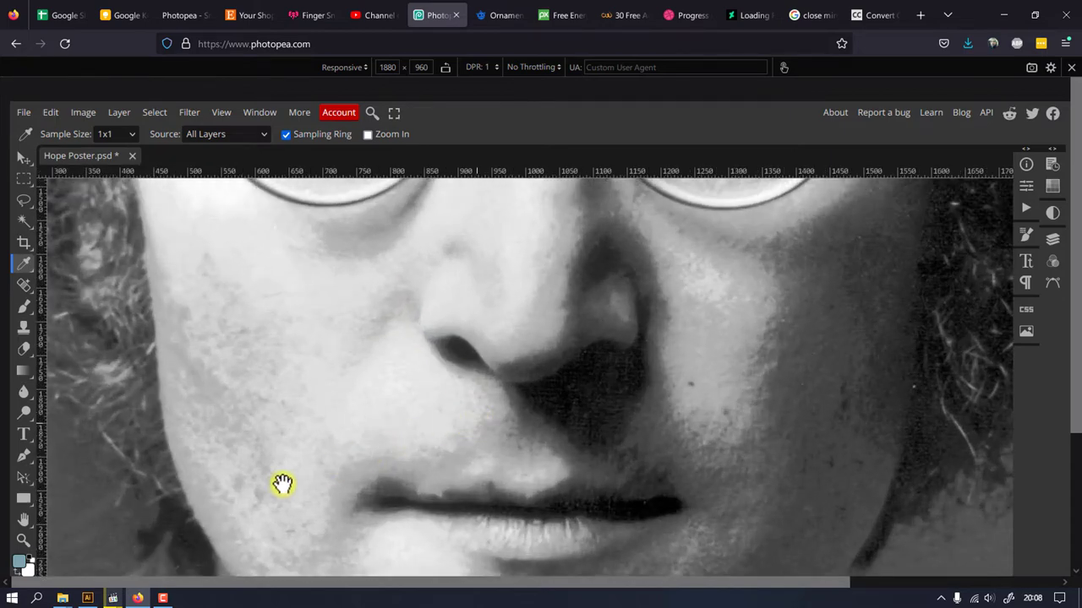
drag(287, 482, 735, 225)
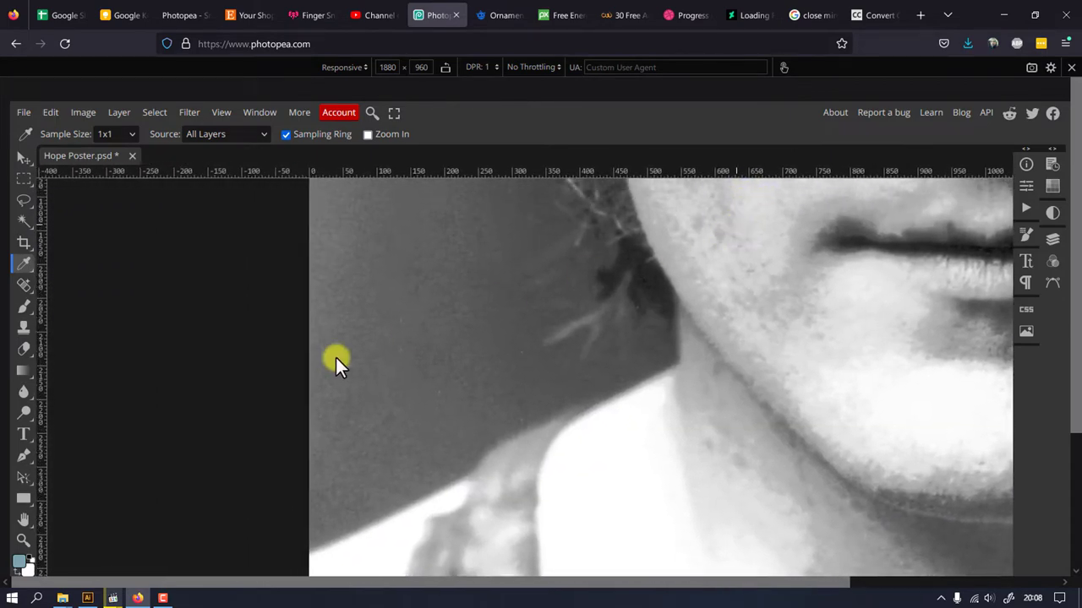
- Start an unfilled Pen path at the neck's edge and along the shoulder line
click(23, 455)
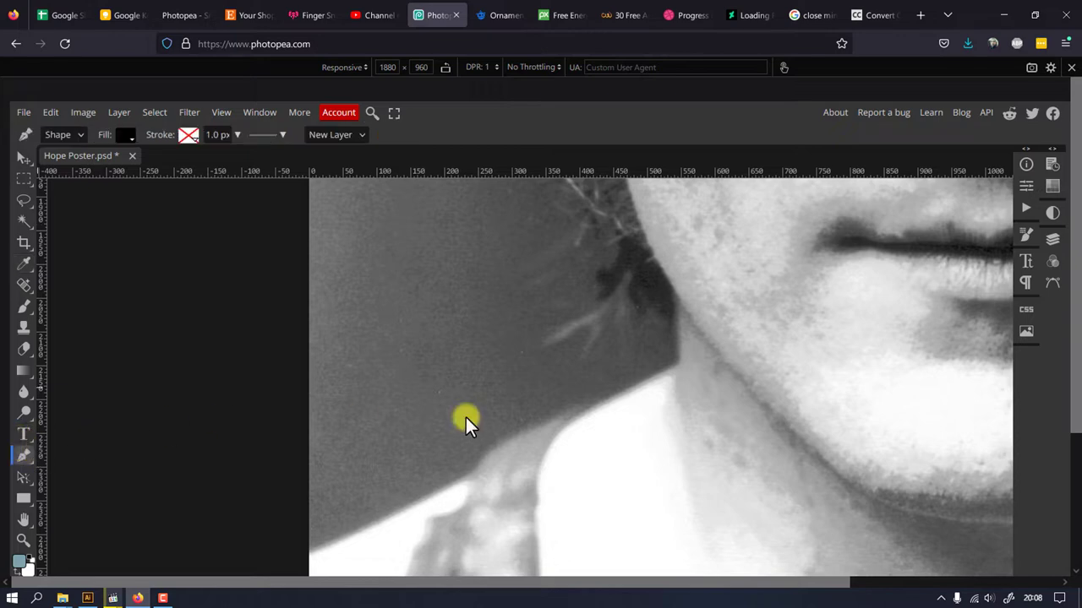
click(675, 362)
drag(554, 419, 522, 443)
click(125, 137)
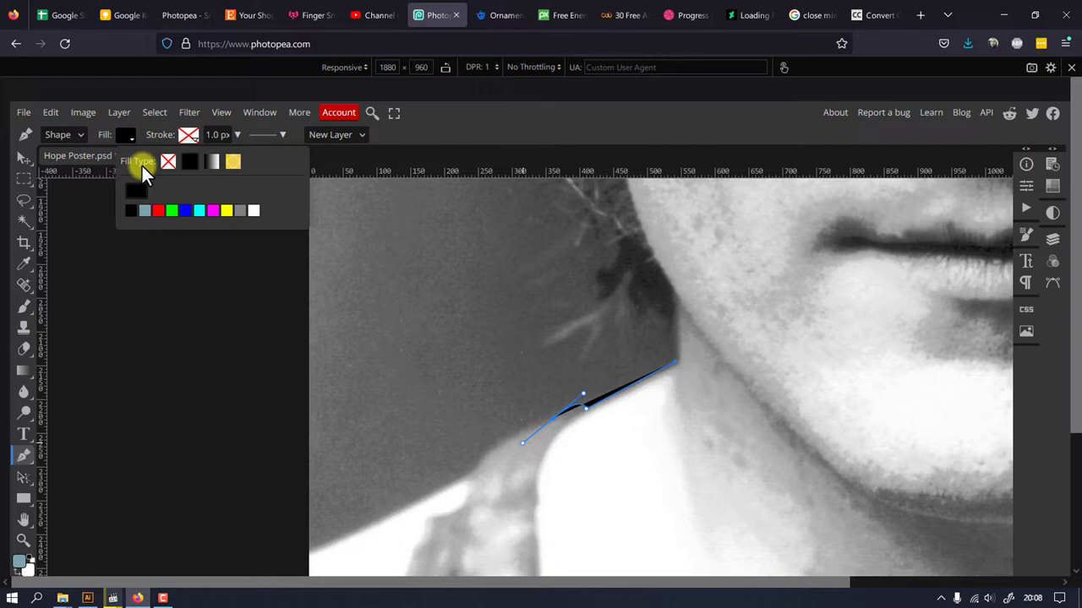
click(168, 160)
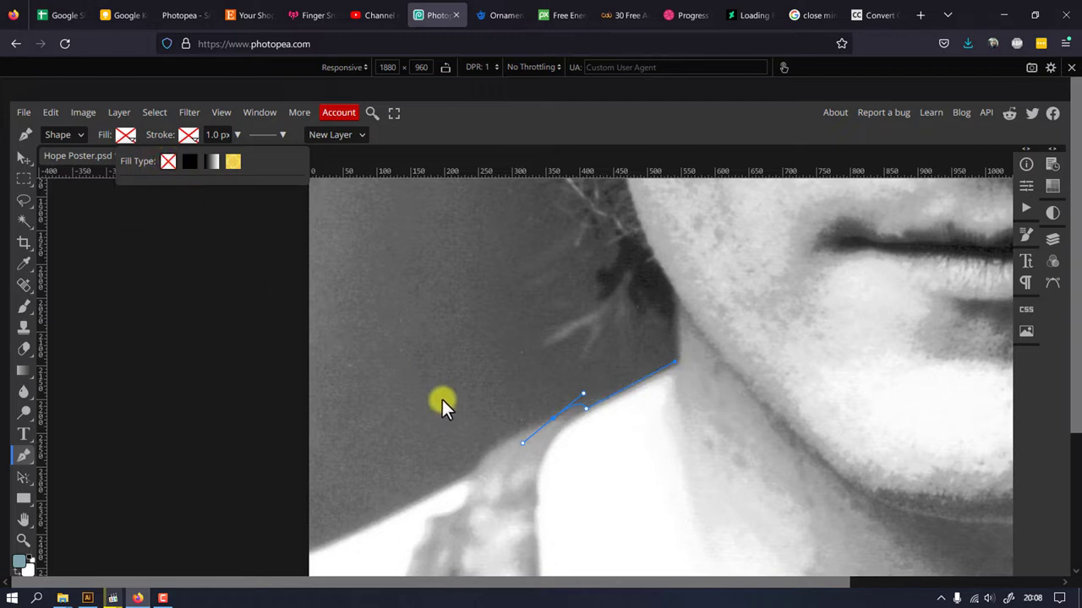
alt+click(551, 418)
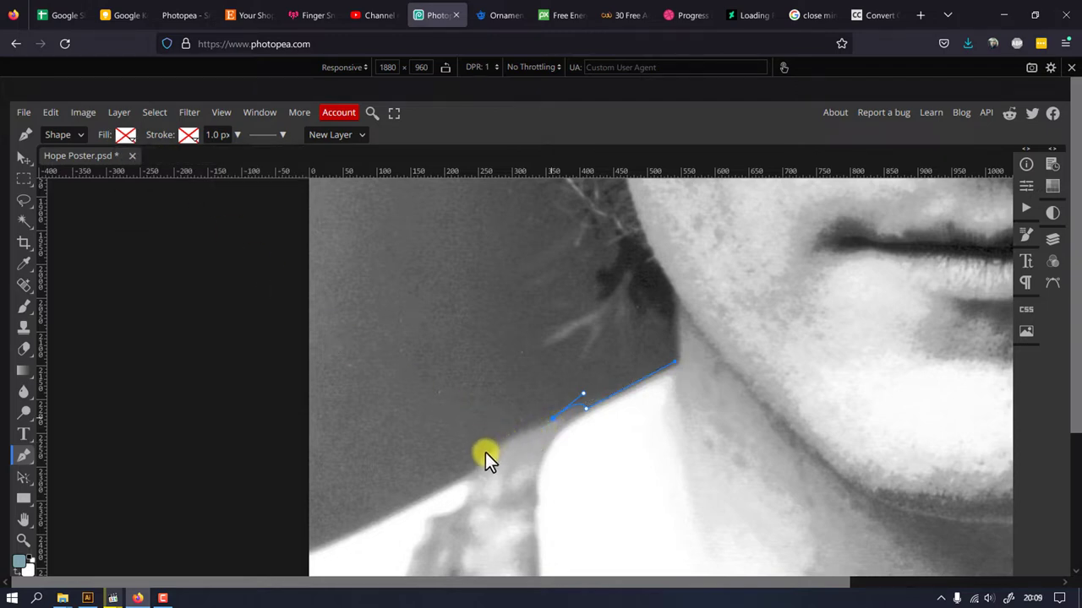
click(486, 453)
- Trace the path along the jaw and neck, then around the hair by the ear
scroll(305, 550, up, 10)
scroll(633, 449, down, 10)
scroll(796, 342, right, 10)
scroll(795, 342, up, 3)
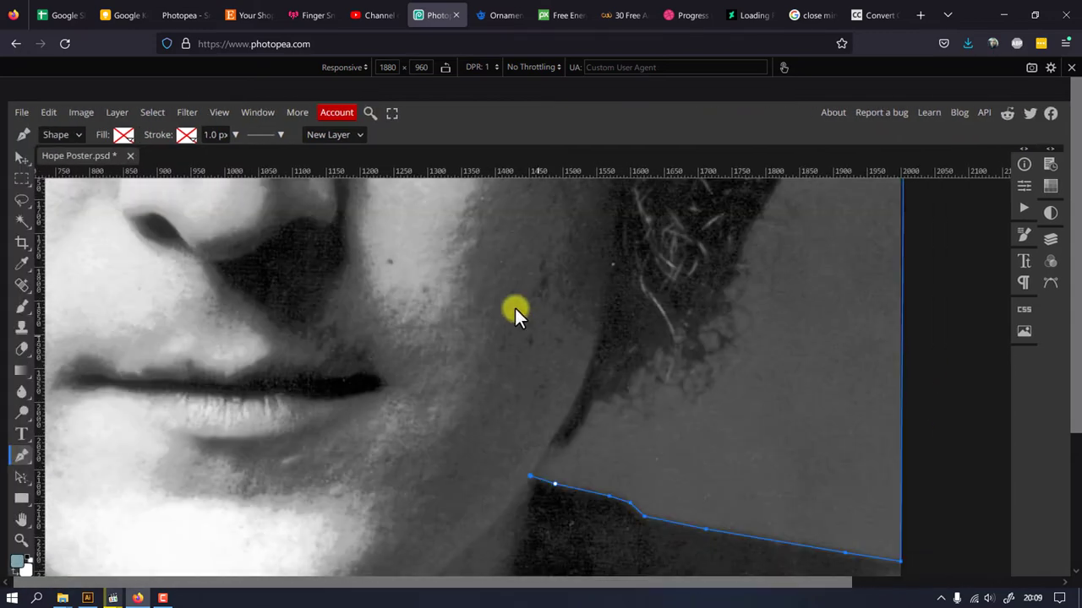
click(682, 376)
click(702, 363)
click(700, 334)
click(718, 317)
scroll(718, 338, up, 3)
click(735, 470)
click(731, 444)
click(720, 426)
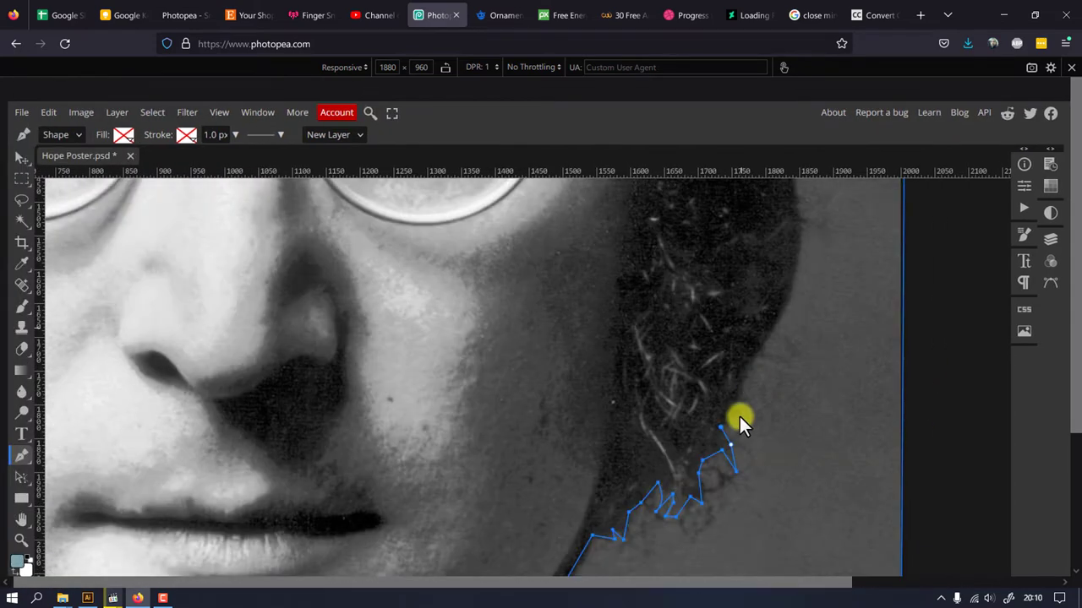
- Add path points up the hair's right edge and across the top of the head
scroll(747, 385, up, 3)
click(792, 411)
scroll(792, 411, up, 2)
click(808, 326)
scroll(809, 327, up, 3)
click(781, 392)
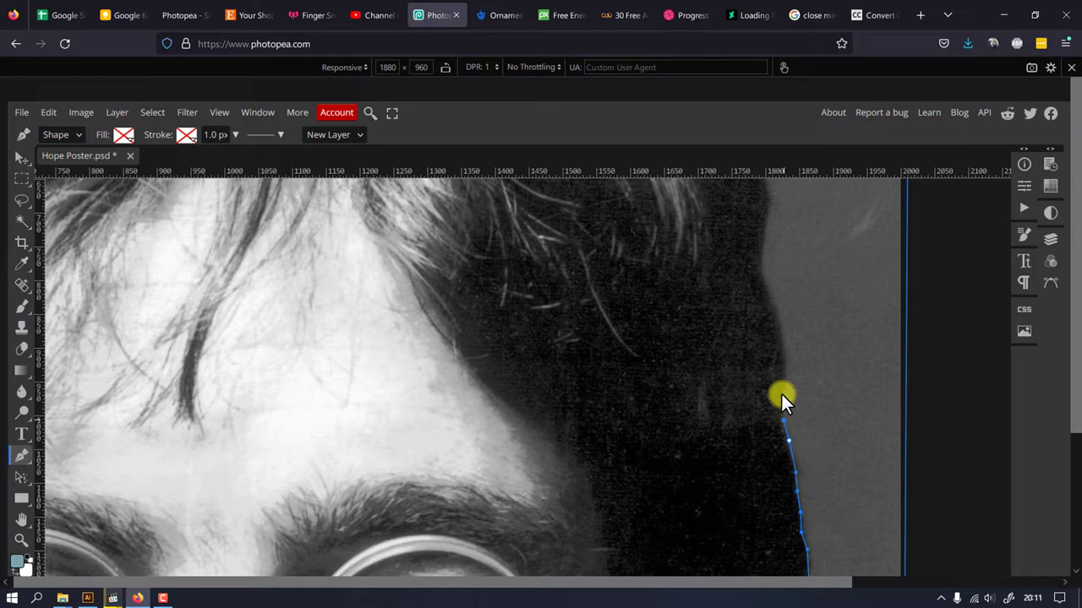
scroll(781, 336, up, 1)
scroll(781, 336, up, 3)
click(555, 295)
scroll(555, 295, up, 2)
click(366, 248)
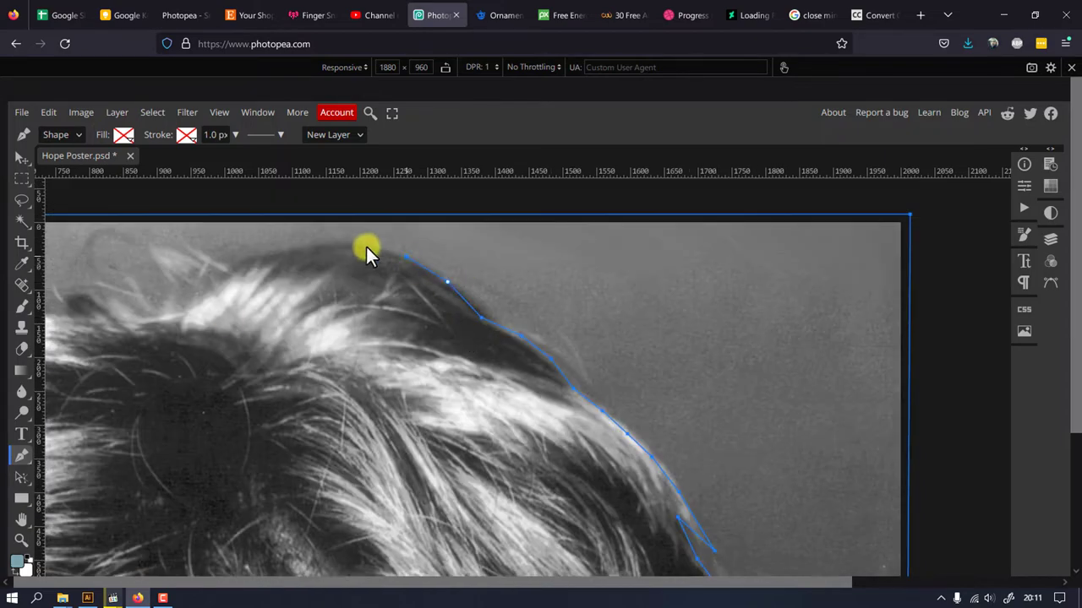
click(327, 239)
click(288, 247)
scroll(289, 247, left, 5)
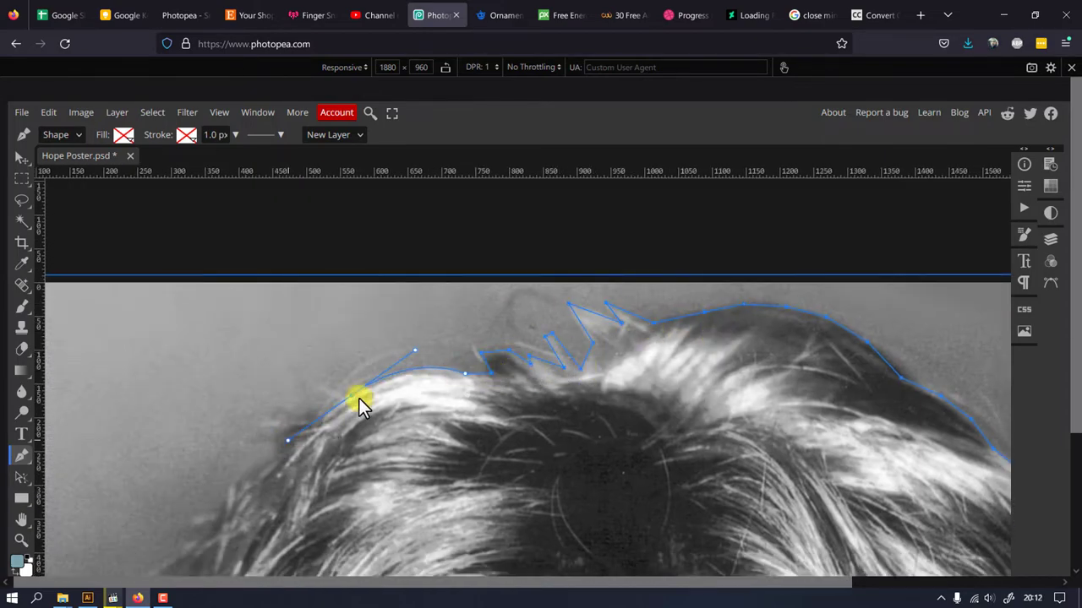
scroll(358, 398, left, 5)
scroll(589, 366, down, 1)
scroll(515, 505, down, 4)
- Continue the path down the hair's left edge and around the hair beside the eye
click(435, 371)
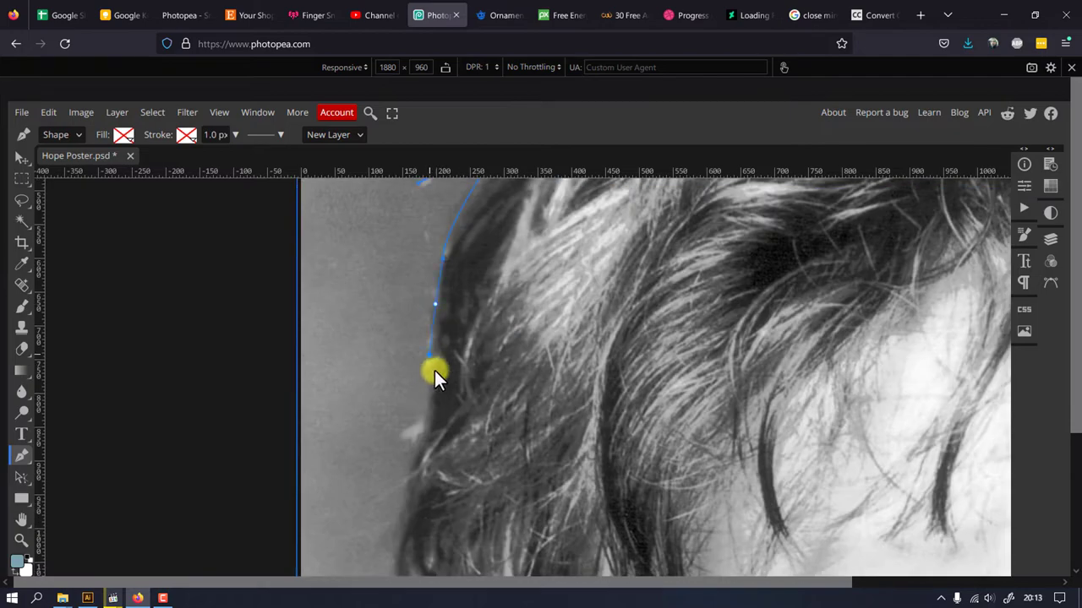
scroll(435, 370, down, 2)
click(398, 394)
scroll(398, 394, down, 2)
click(389, 428)
scroll(389, 428, down, 1)
click(421, 439)
click(442, 480)
scroll(442, 480, down, 2)
click(423, 373)
click(372, 406)
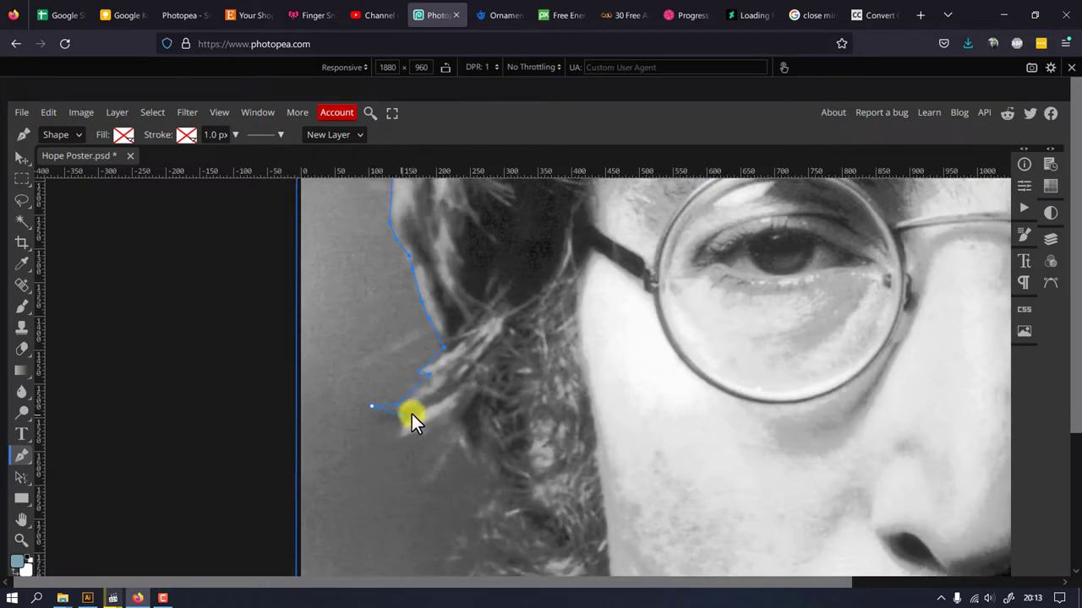
- Zig-zag the path down the lower hair to the left cheek and bring up its options
click(478, 450)
click(495, 482)
click(470, 516)
scroll(504, 430, down, 2)
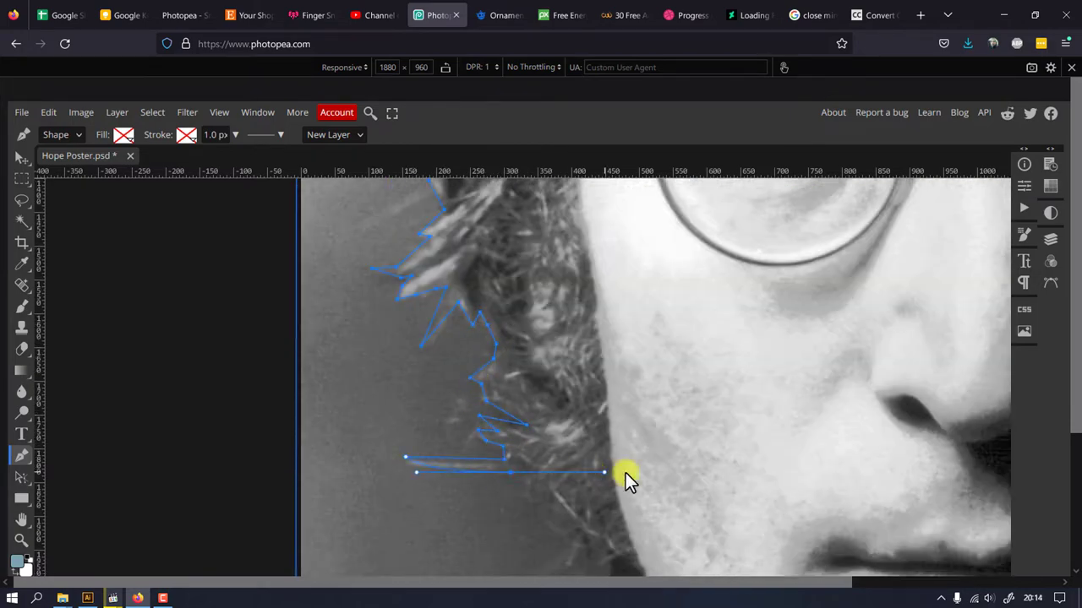
click(529, 472)
scroll(551, 473, down, 2)
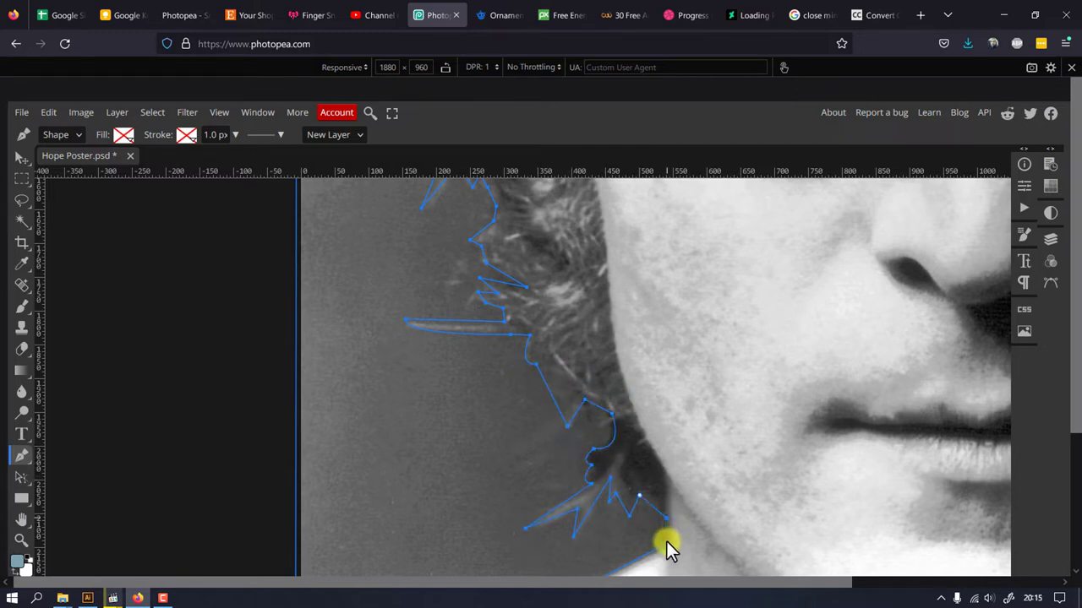
scroll(721, 465, down, 2)
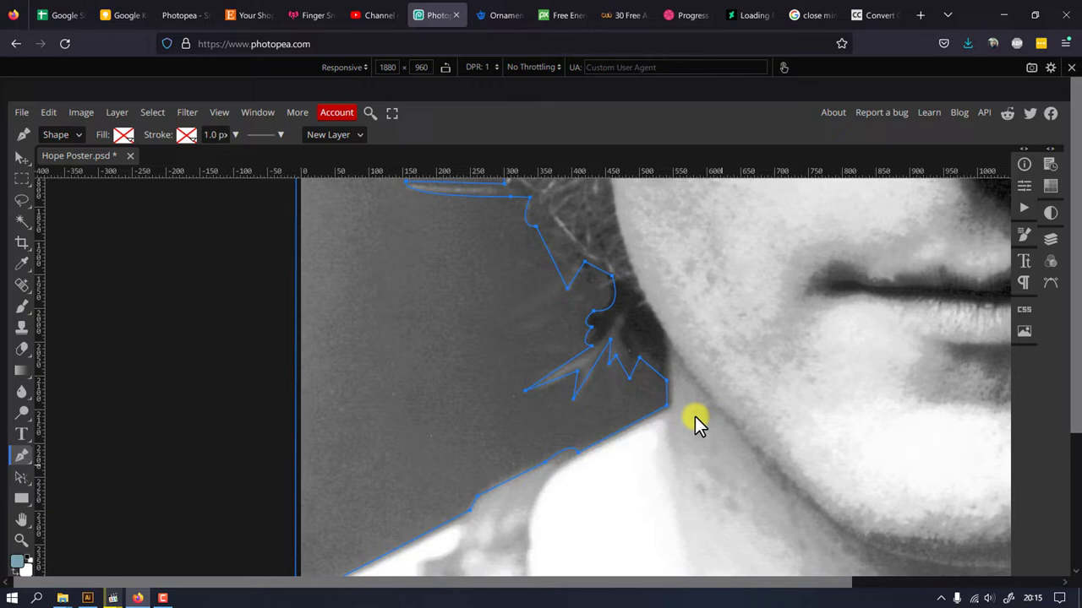
right_click(637, 332)
- Turn the head path into a selection and apply it as an inverted mask on John Lennon 1
click(683, 390)
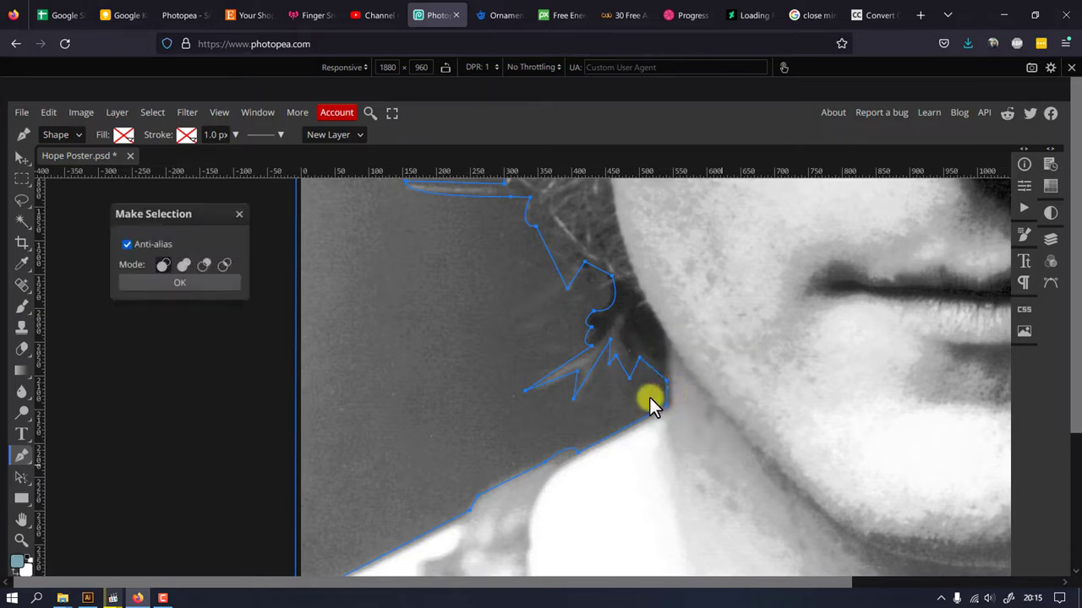
click(221, 288)
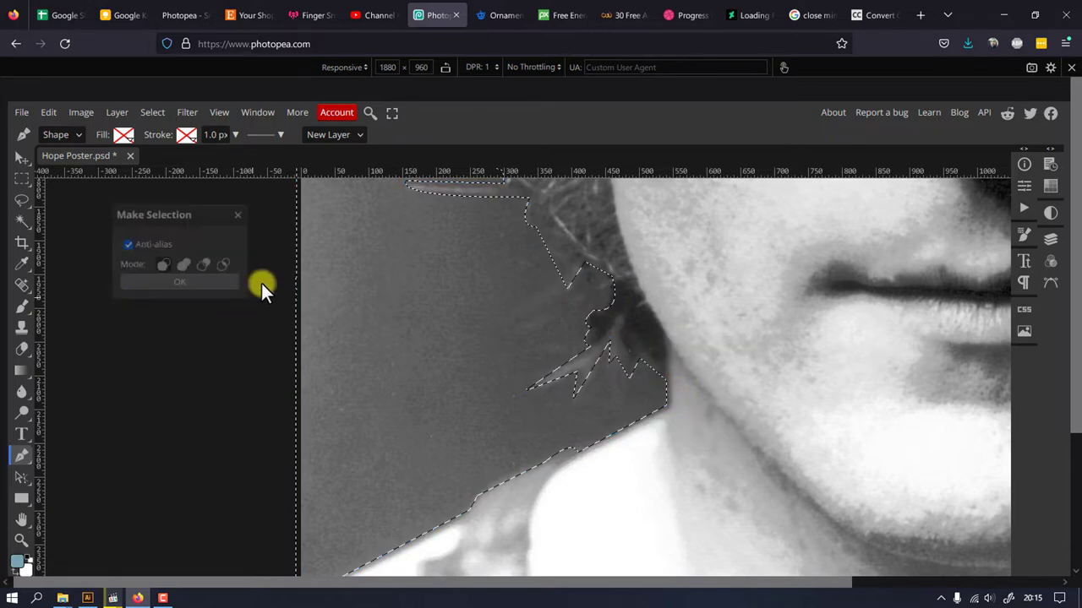
click(1052, 240)
click(919, 263)
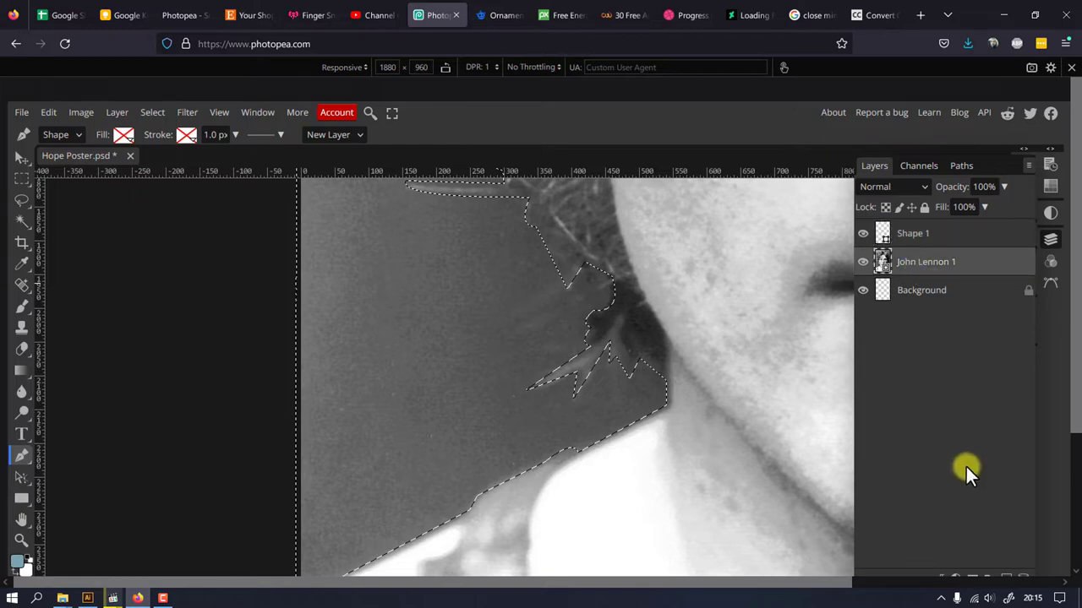
scroll(968, 482, down, 1)
click(972, 514)
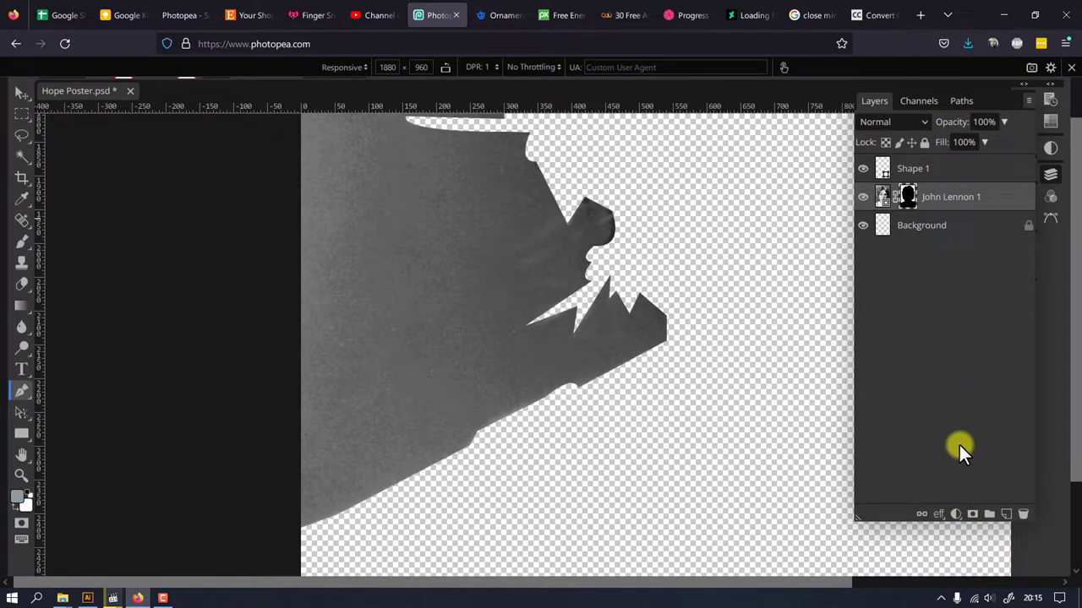
scroll(954, 423, up, 1)
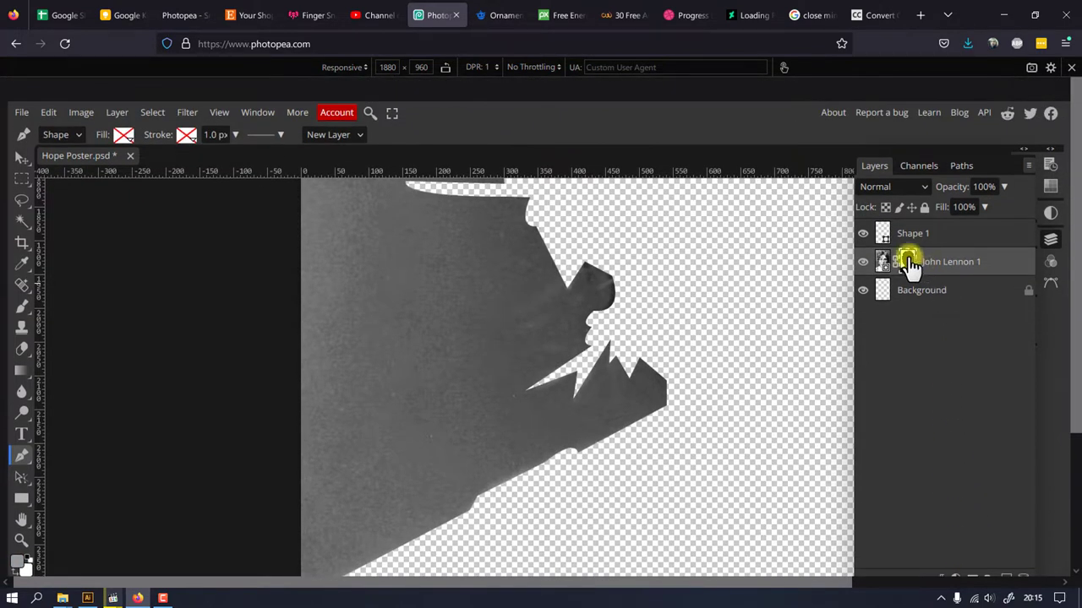
key(ctrl+i)
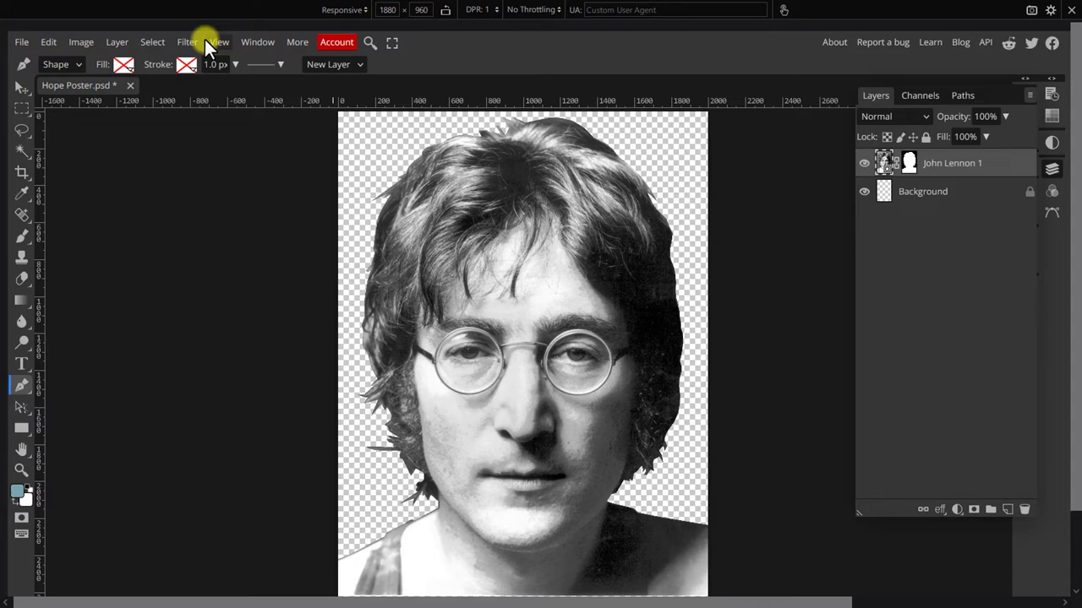
- Apply Oil Paint to the portrait with radius 5, cleanliness 3, scale 0.1, lighting off
click(188, 42)
mouse_move(243, 347)
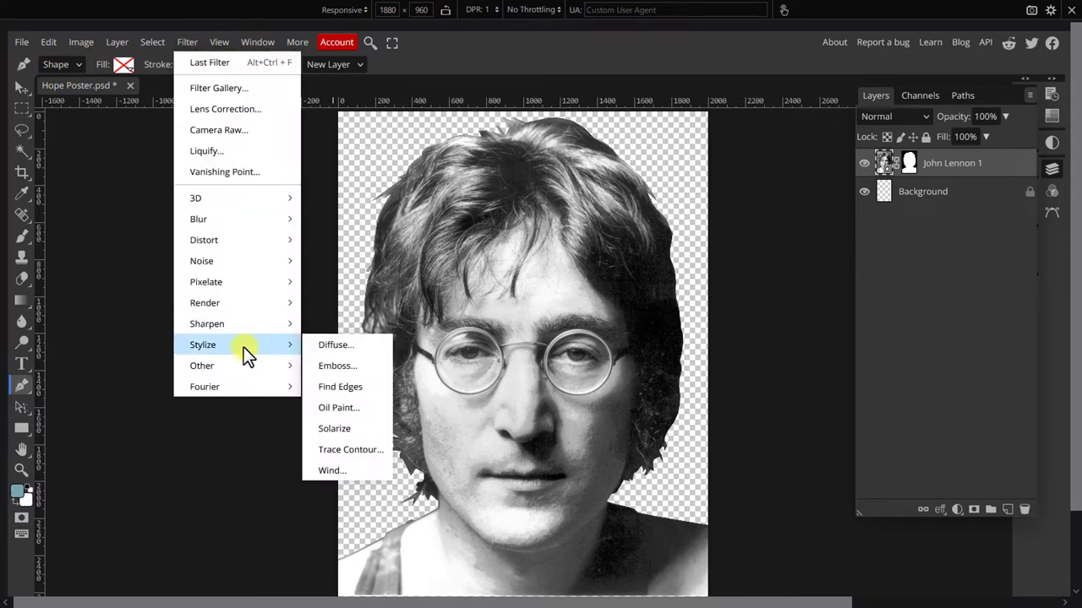
click(338, 408)
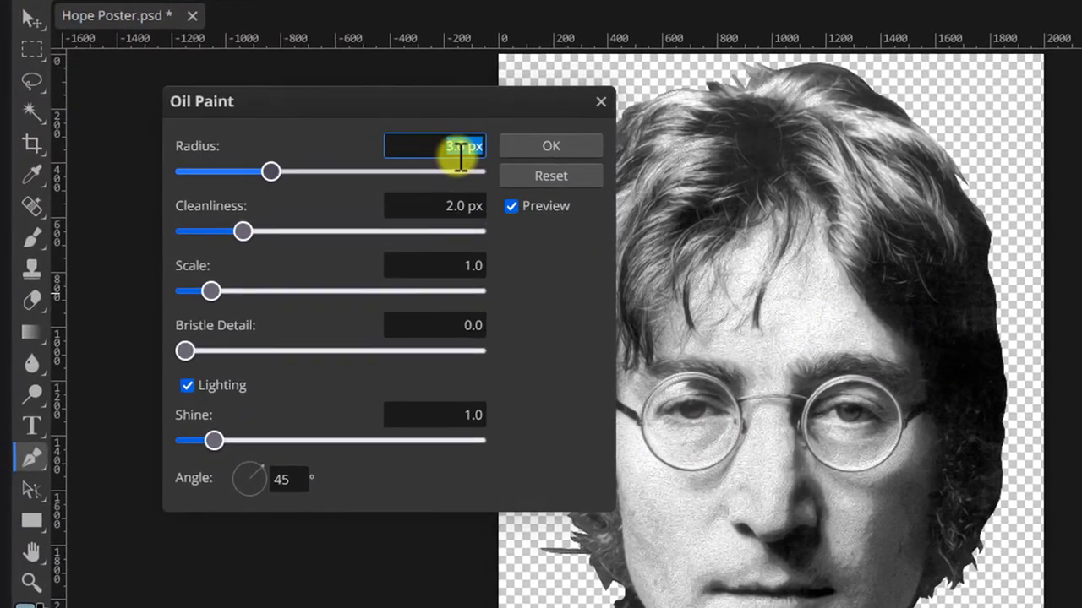
text(5)
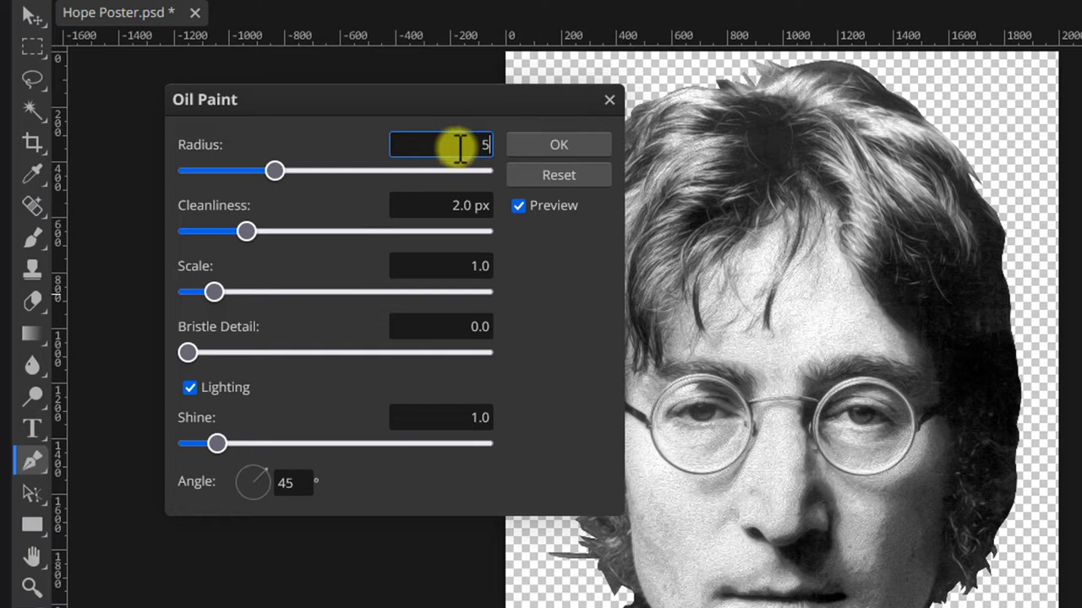
click(454, 205)
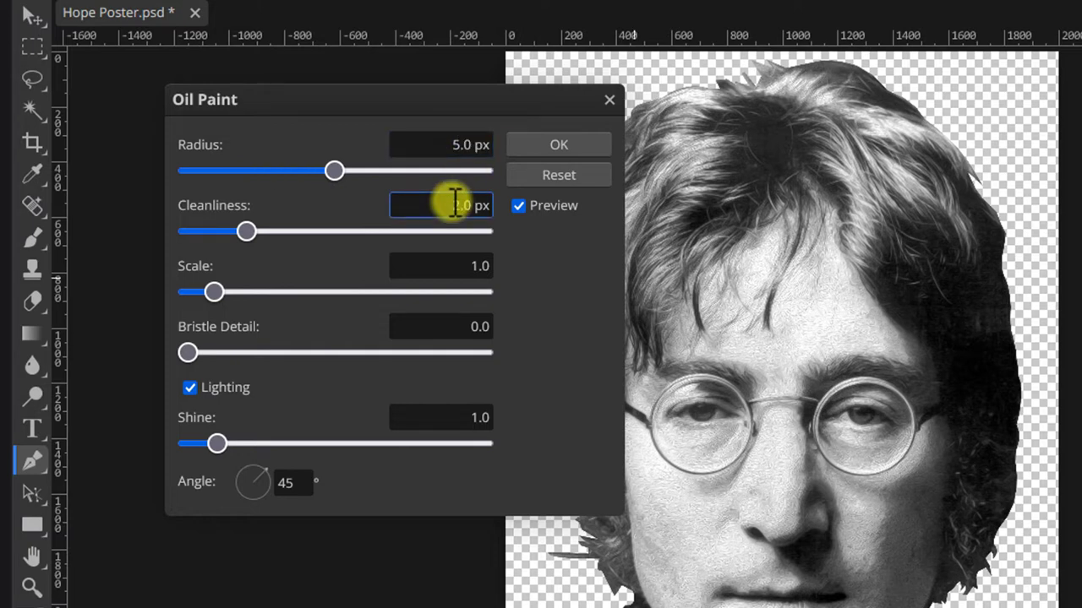
click(455, 205)
text(3)
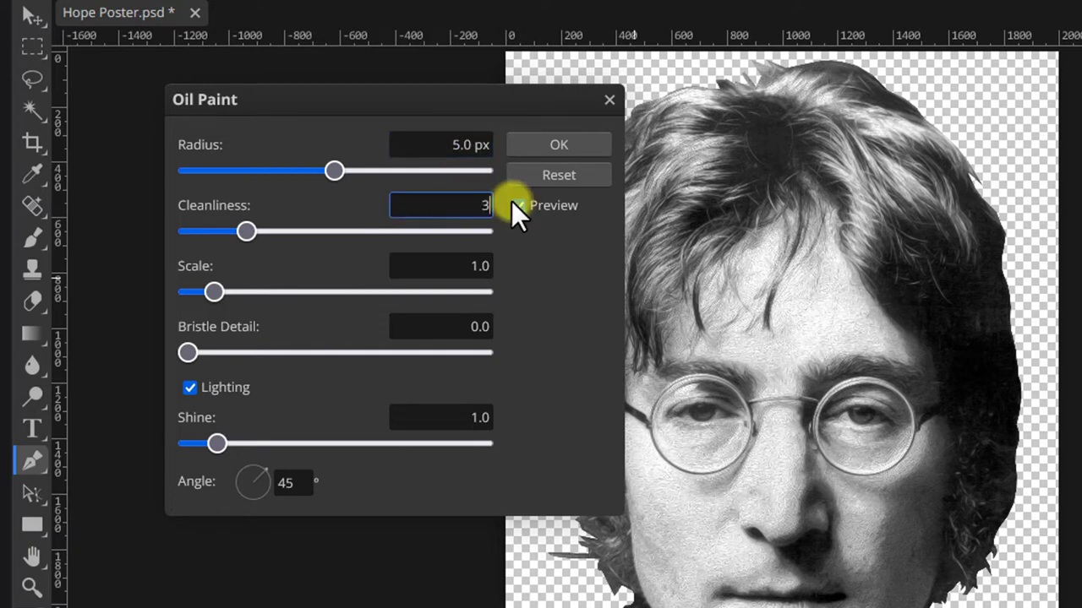
click(473, 265)
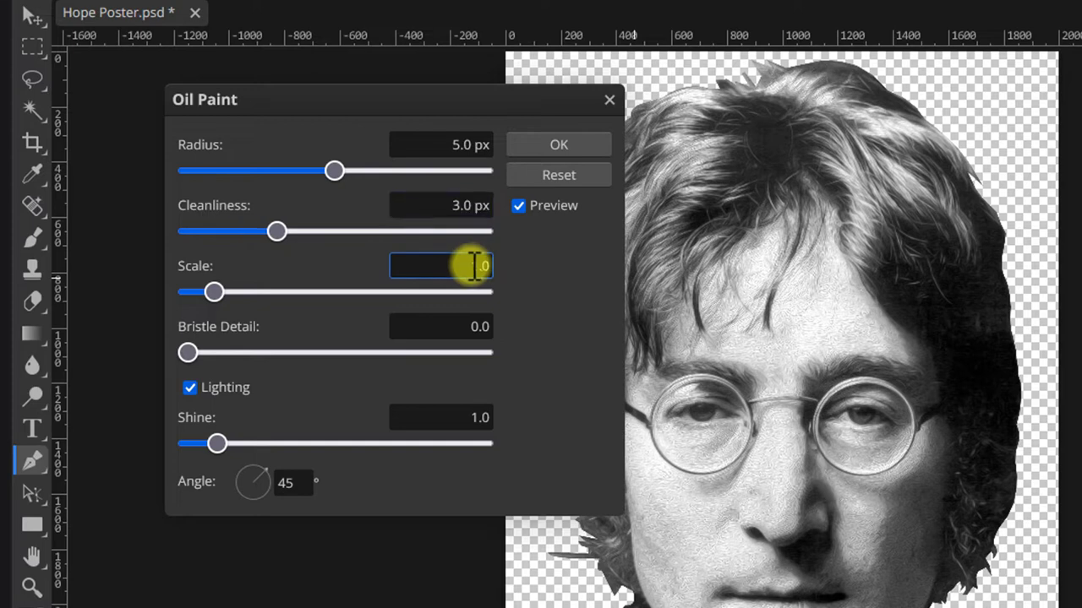
drag(473, 266, 505, 268)
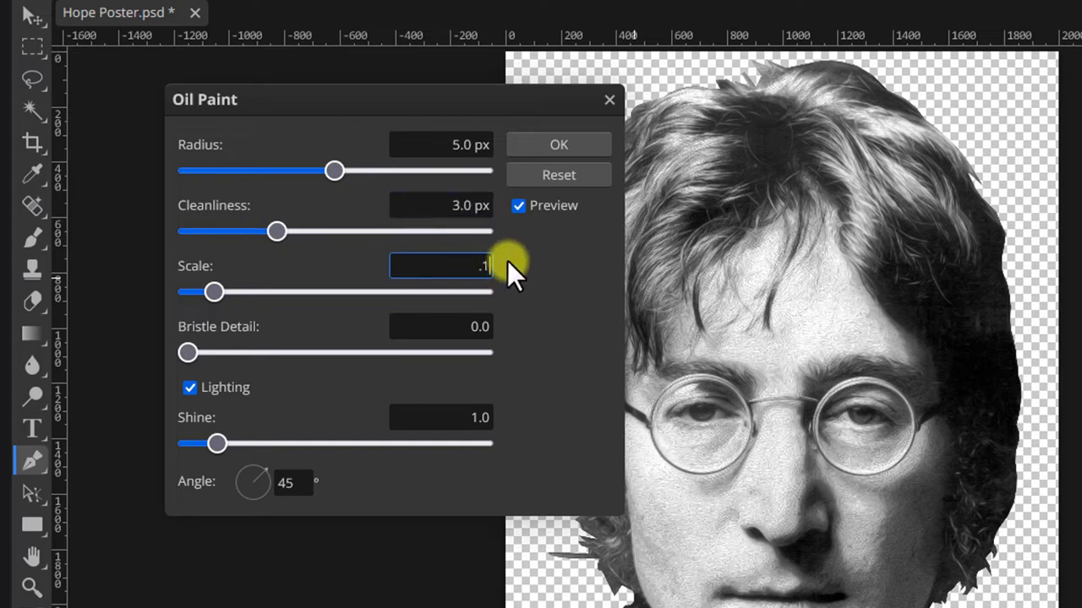
text(.1)
click(461, 326)
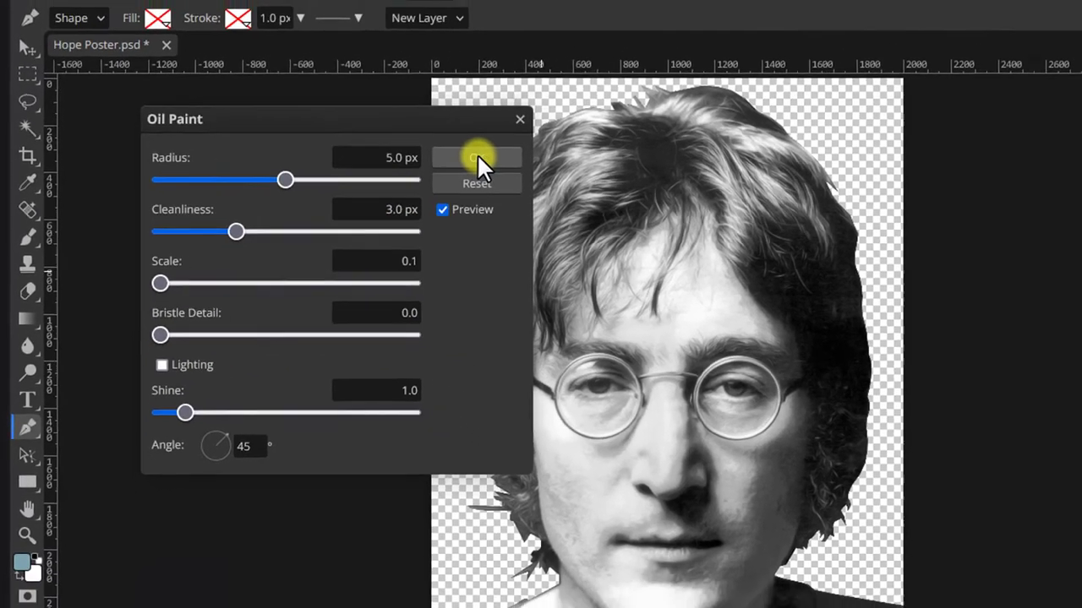
click(559, 145)
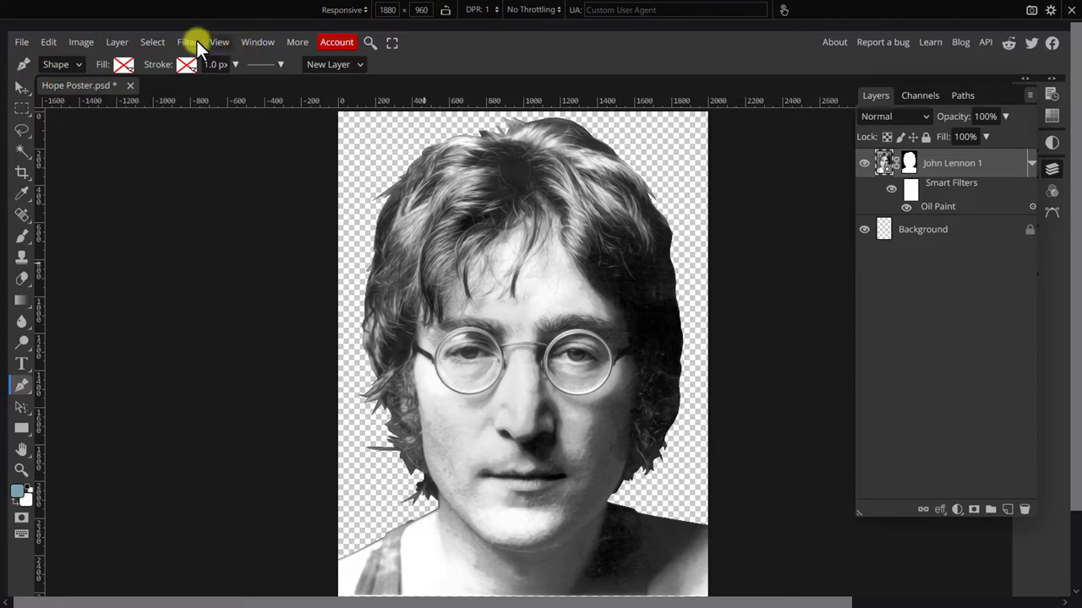
- Add Filter Gallery's Poster Edges to the portrait: thickness 10, intensity 0, posterization 6
click(195, 44)
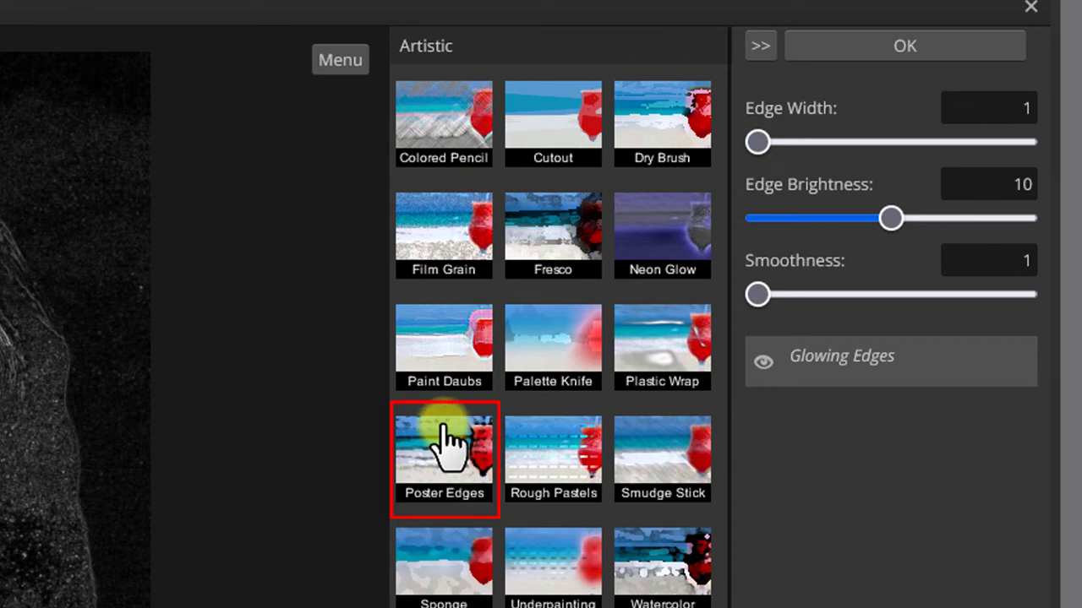
click(443, 427)
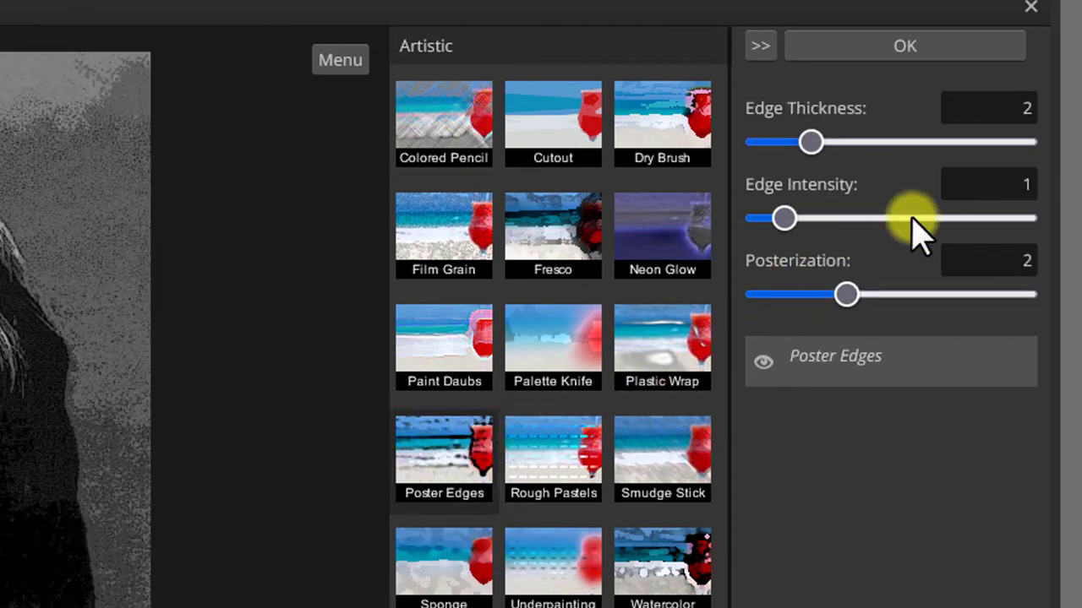
click(1014, 110)
text(10)
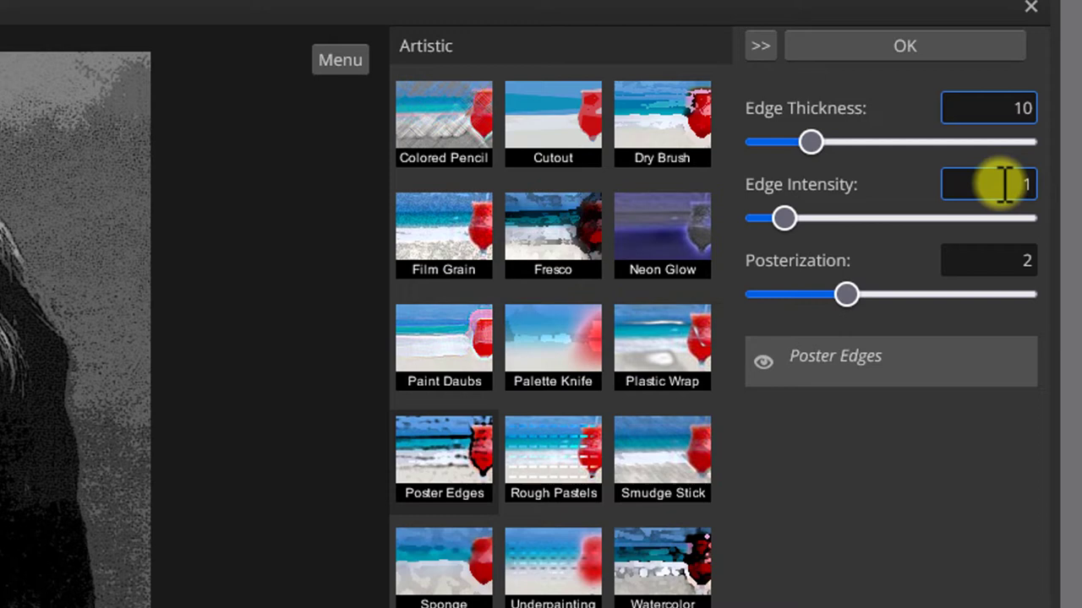
click(1034, 191)
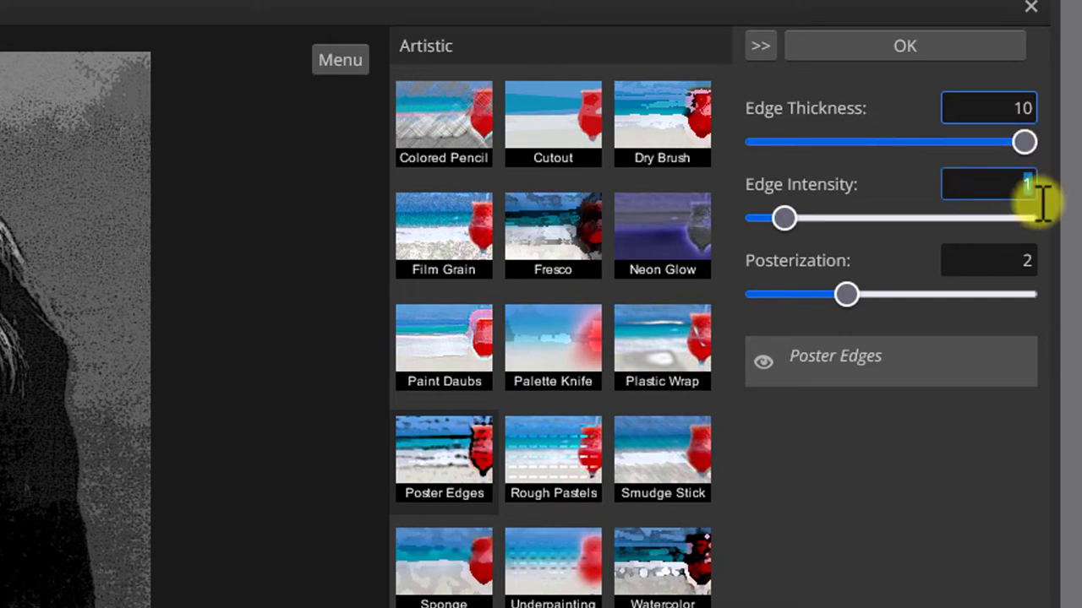
text(0)
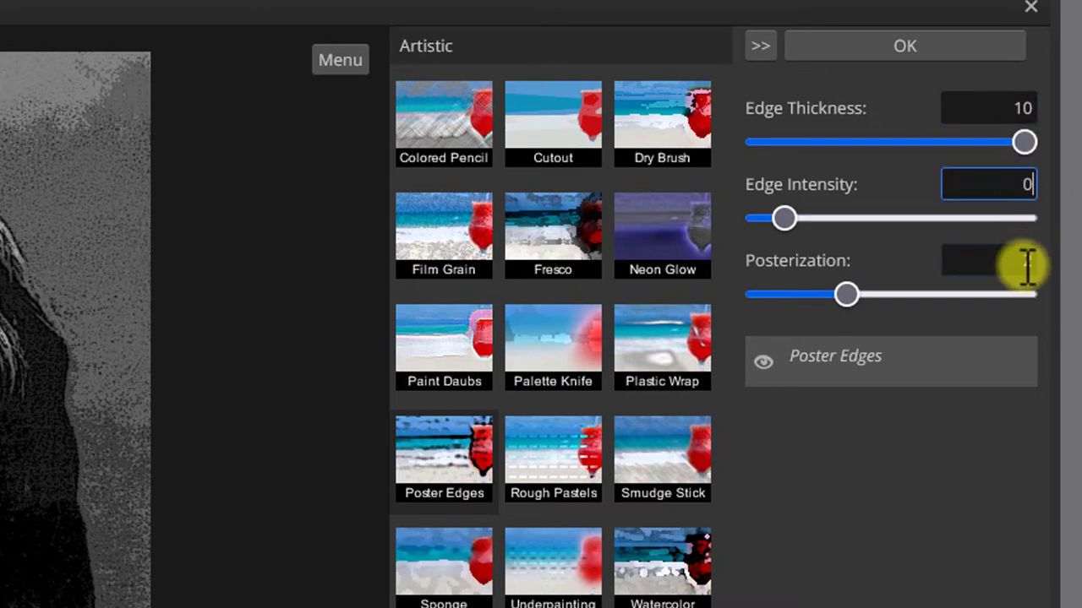
click(1056, 267)
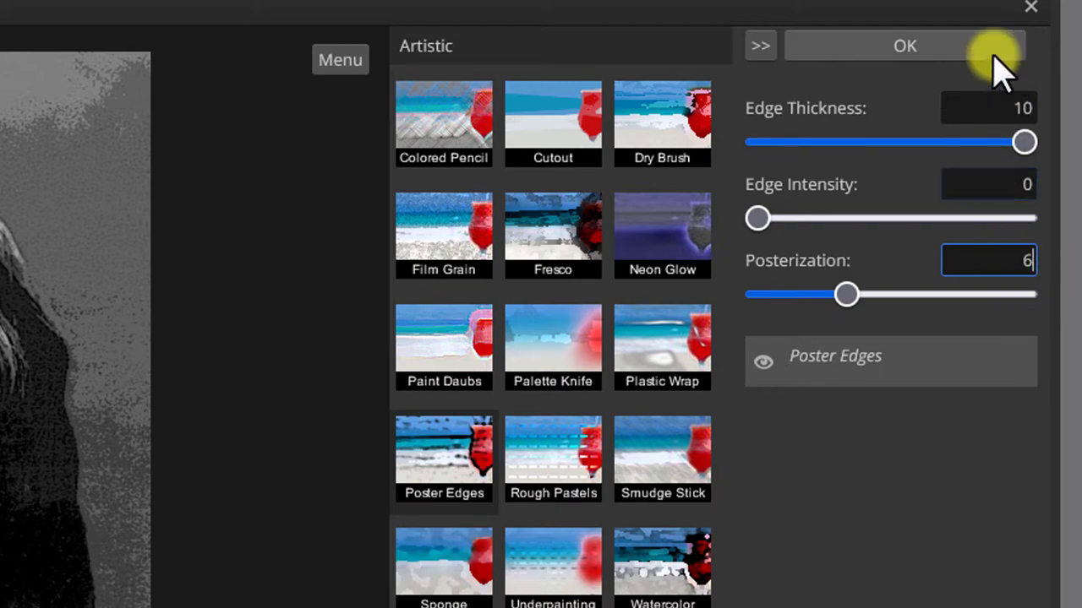
click(930, 48)
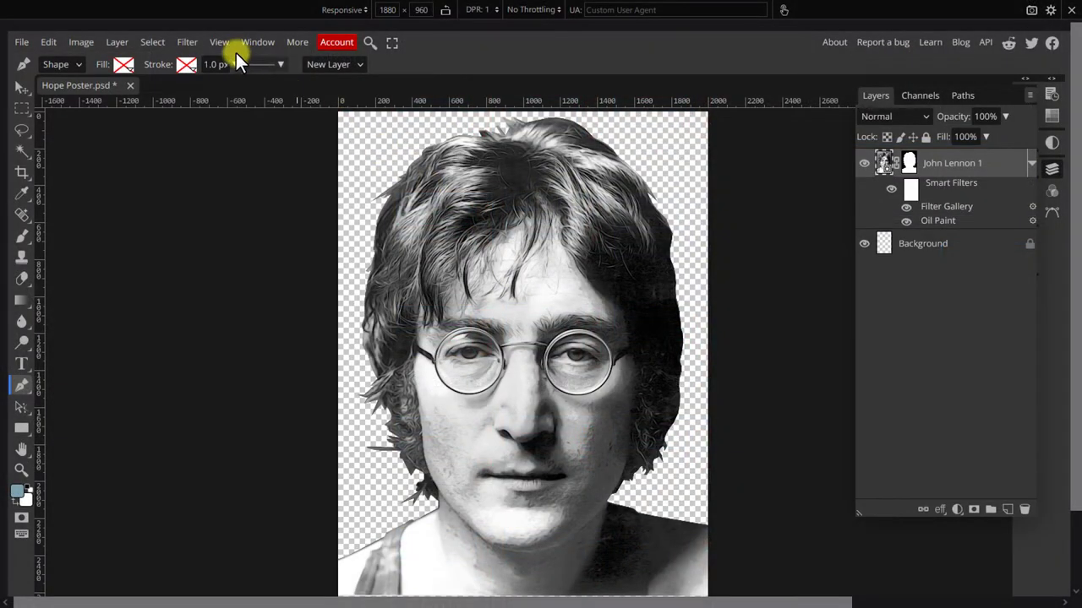
- Choose Surface Blur for the portrait and enter radius 20 px and threshold 10
click(187, 42)
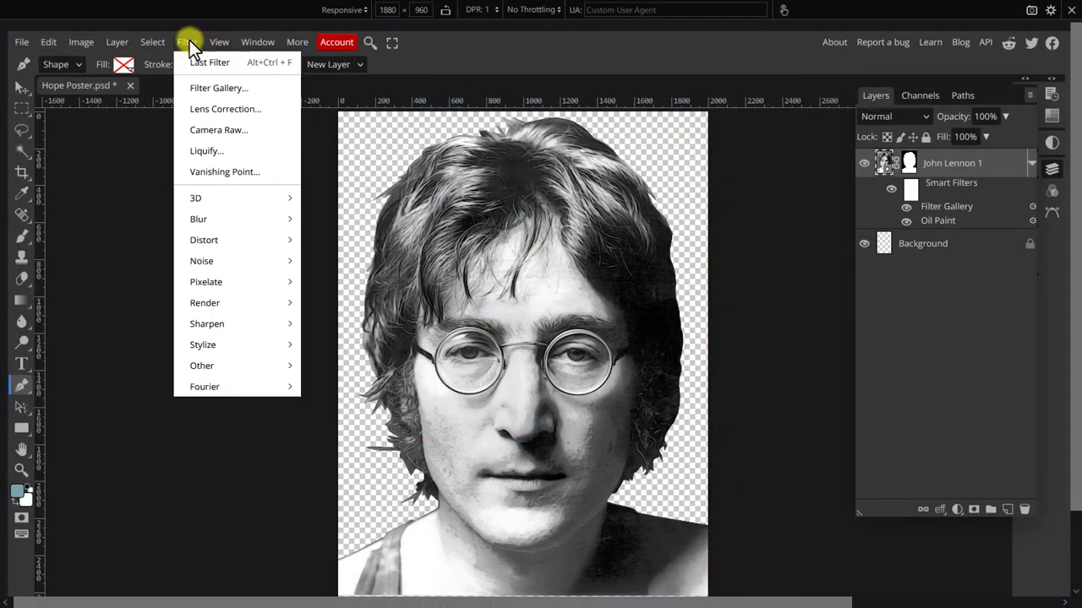
mouse_move(225, 224)
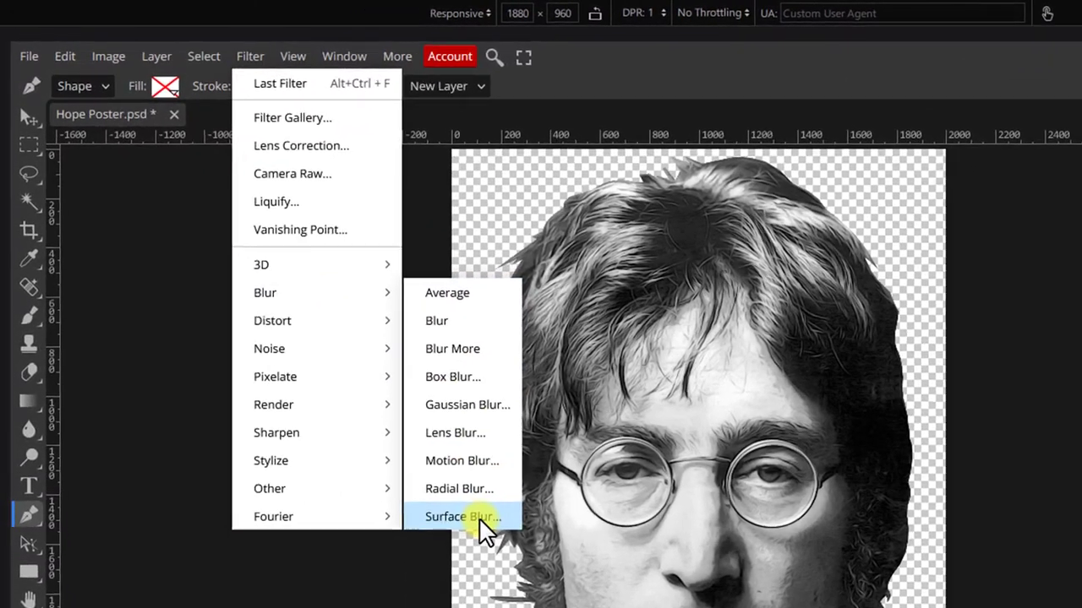
click(402, 432)
text(20)
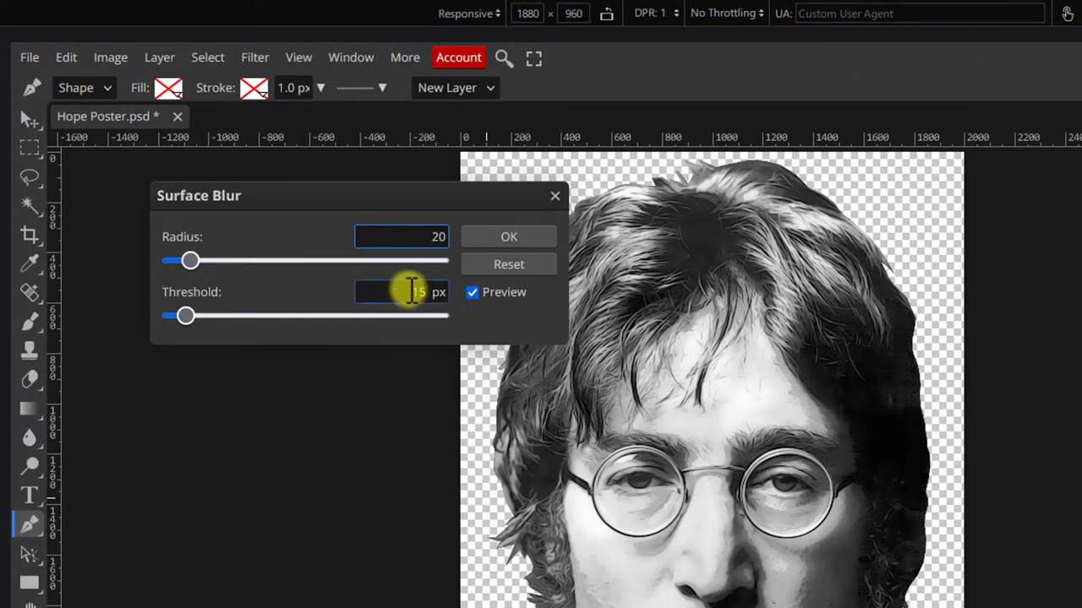
click(451, 293)
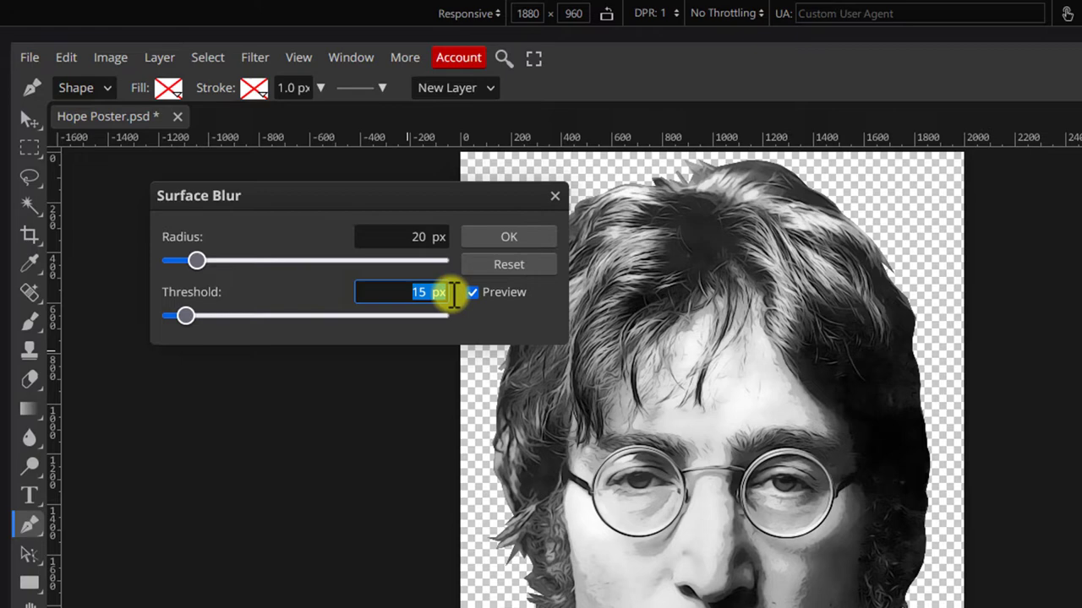
text(10)
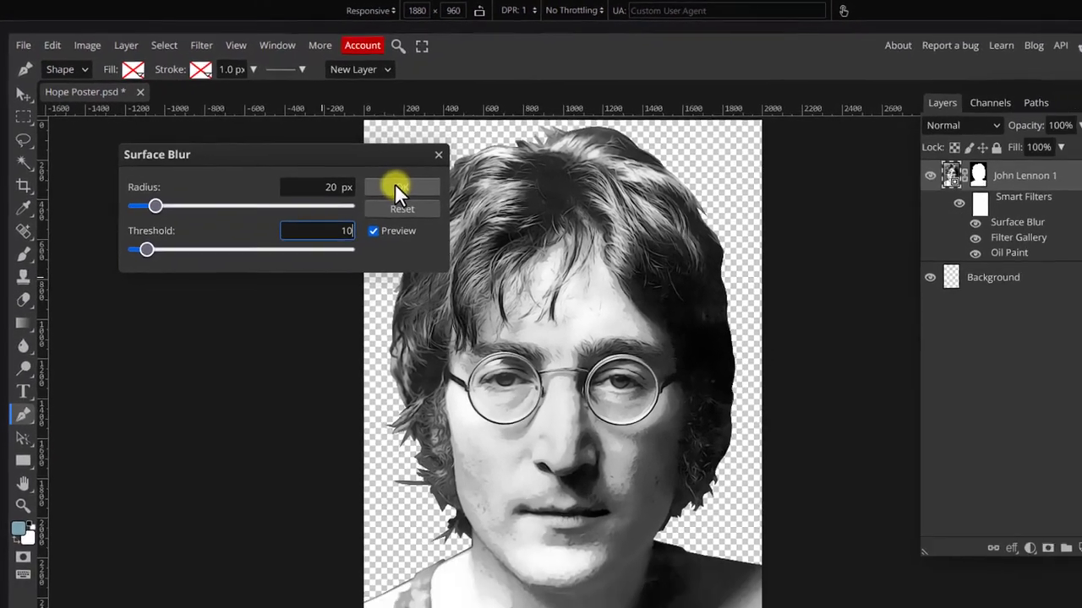
- Apply the Surface Blur and Alt-drag a copy of the Oil Paint filter above it
click(499, 239)
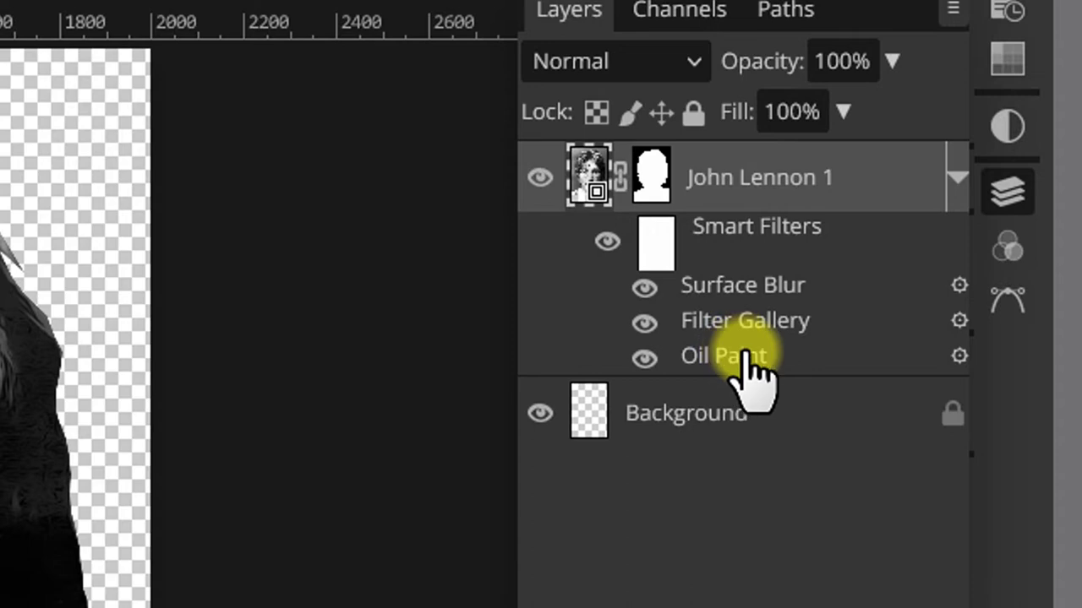
drag(908, 256, 911, 251)
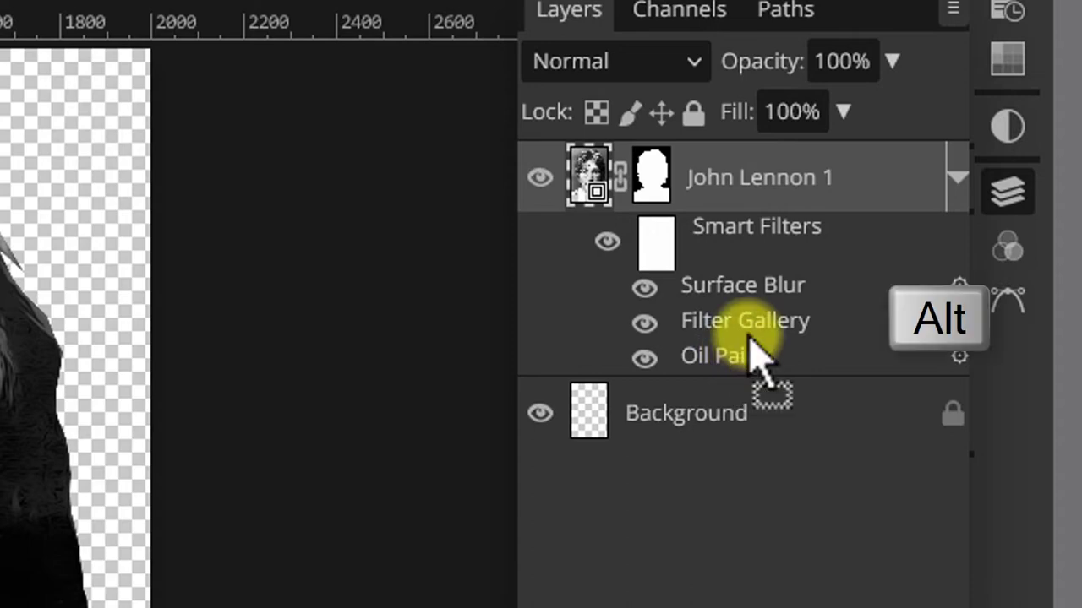
mouse_move(755, 355)
mouse_down()
mouse_move(753, 295)
mouse_move(734, 298)
mouse_up()
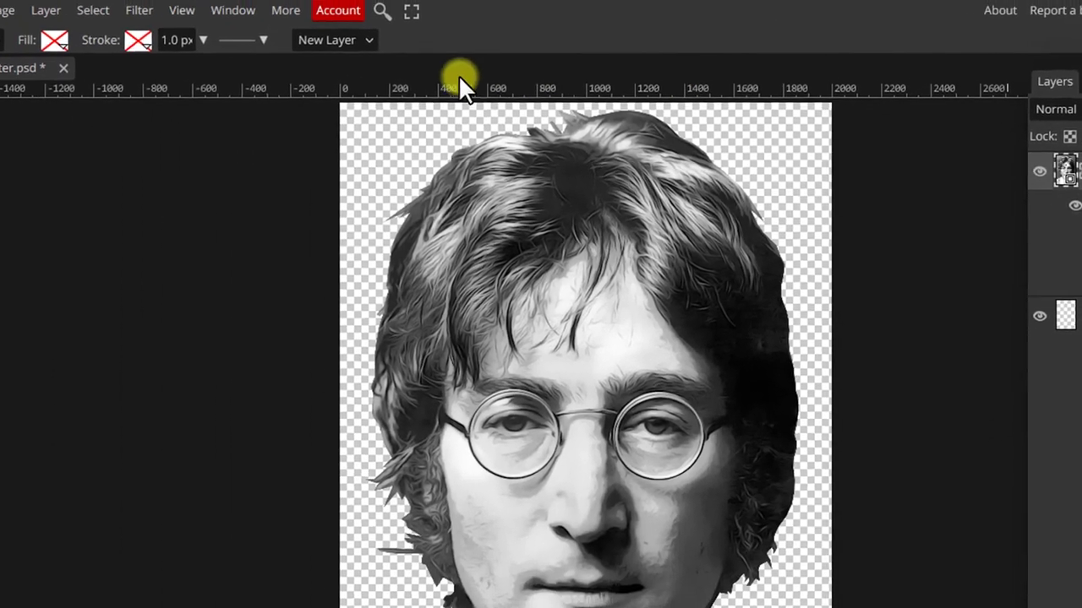
click(139, 10)
mouse_move(216, 391)
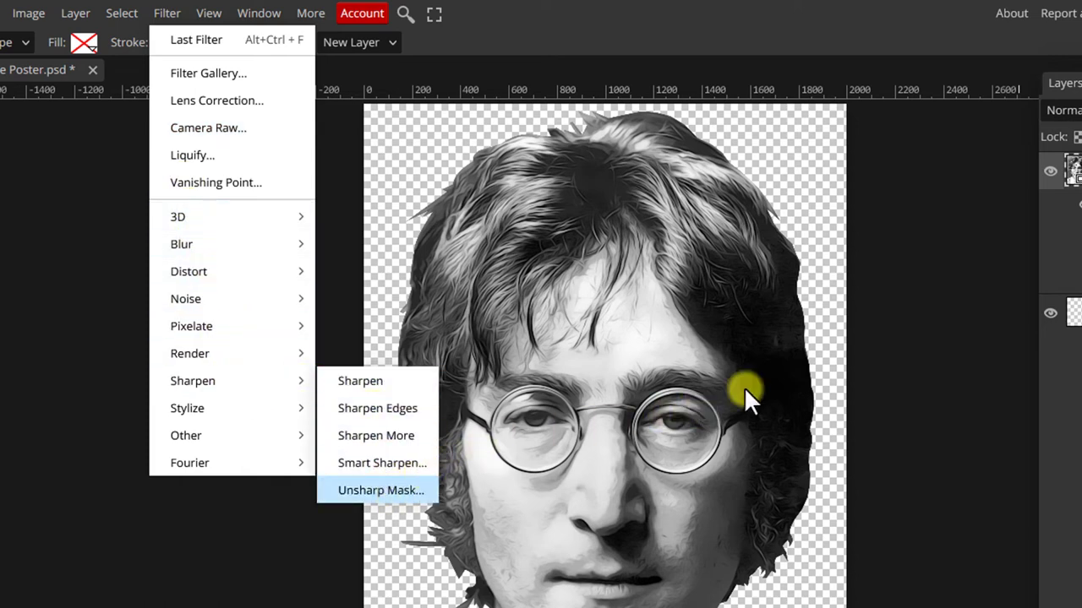
- Sharpen the portrait with Unsharp Mask: Amount 150%, Radius 8 px, Threshold 8
key(Return)
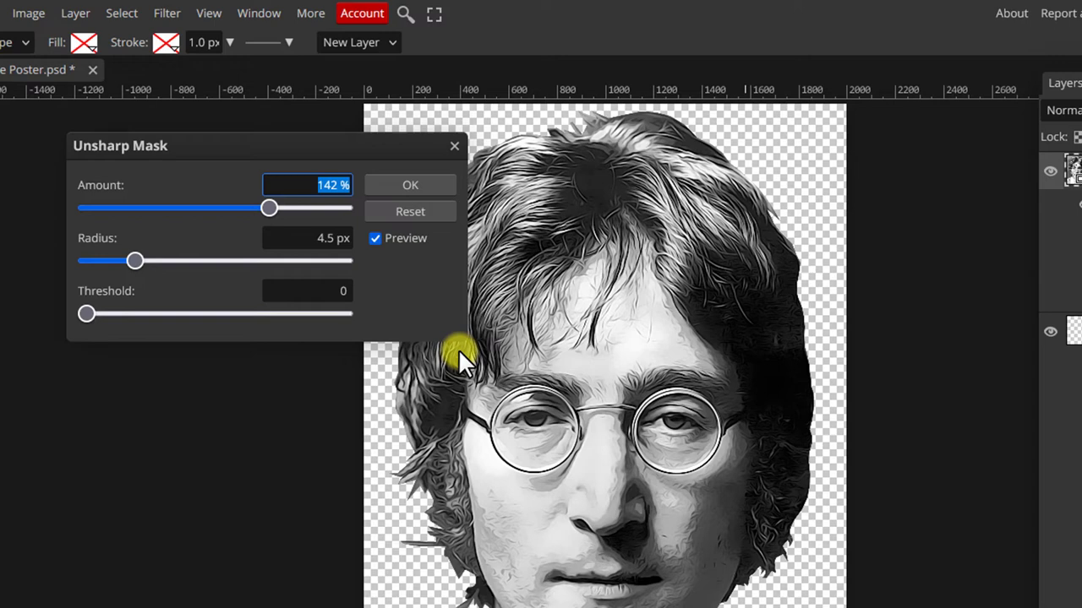
text(150)
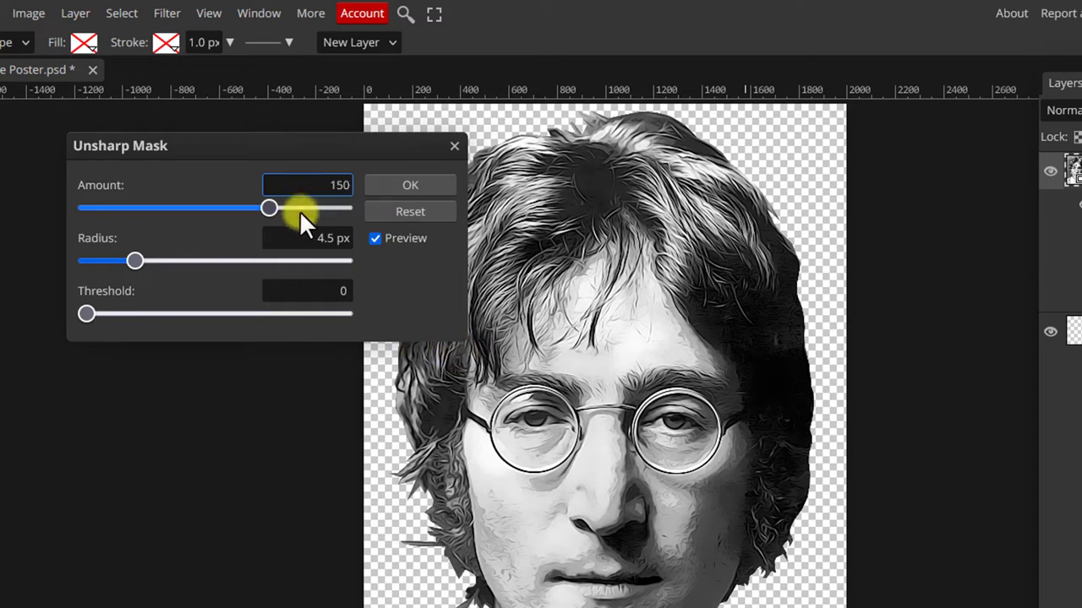
click(320, 238)
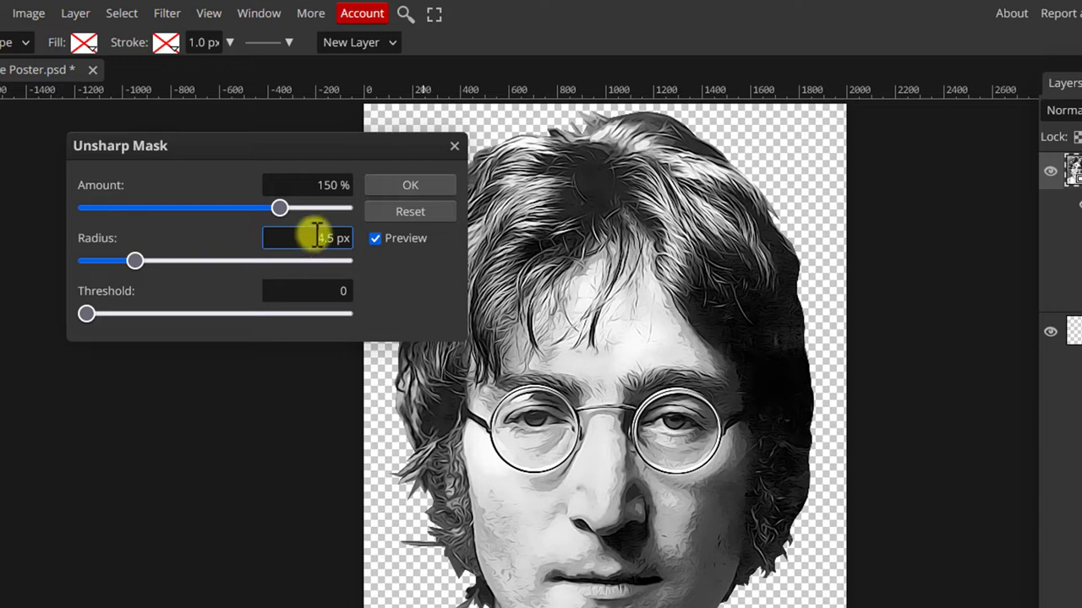
drag(316, 239, 359, 250)
text(8)
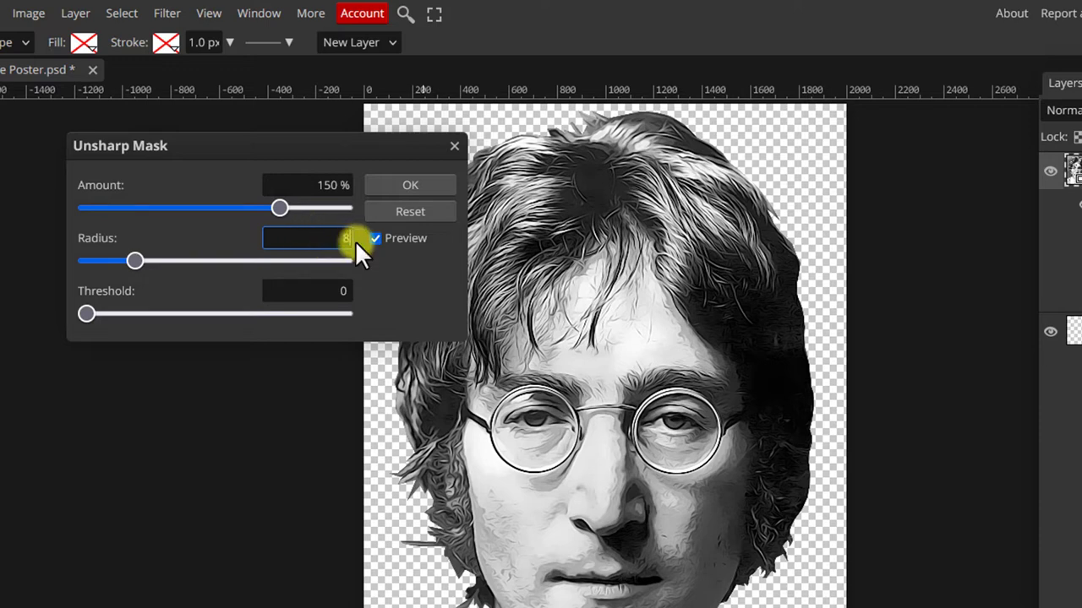
click(296, 290)
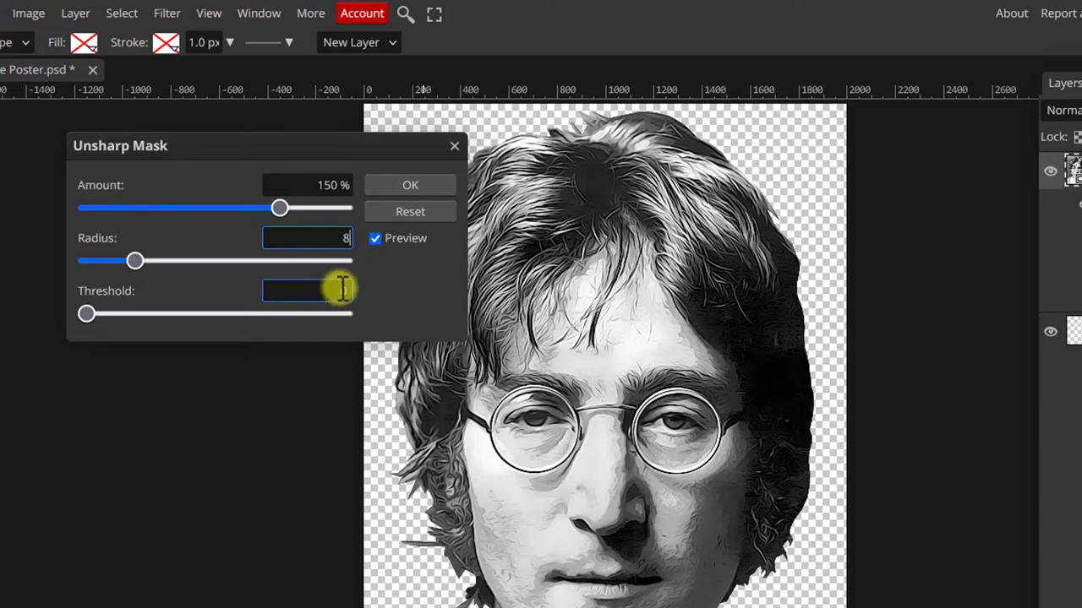
drag(339, 291, 354, 292)
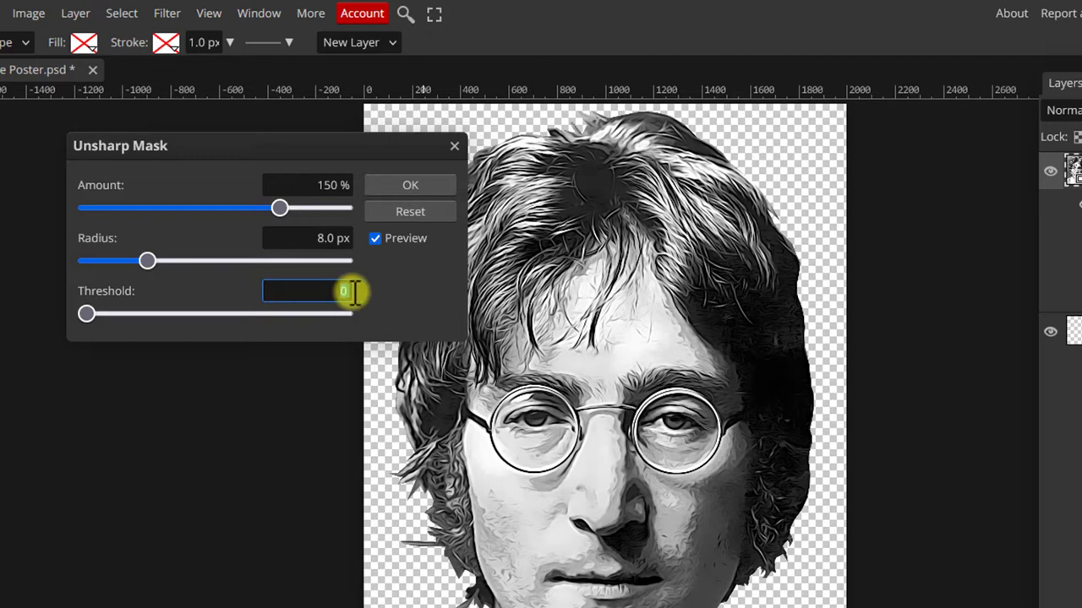
text(8)
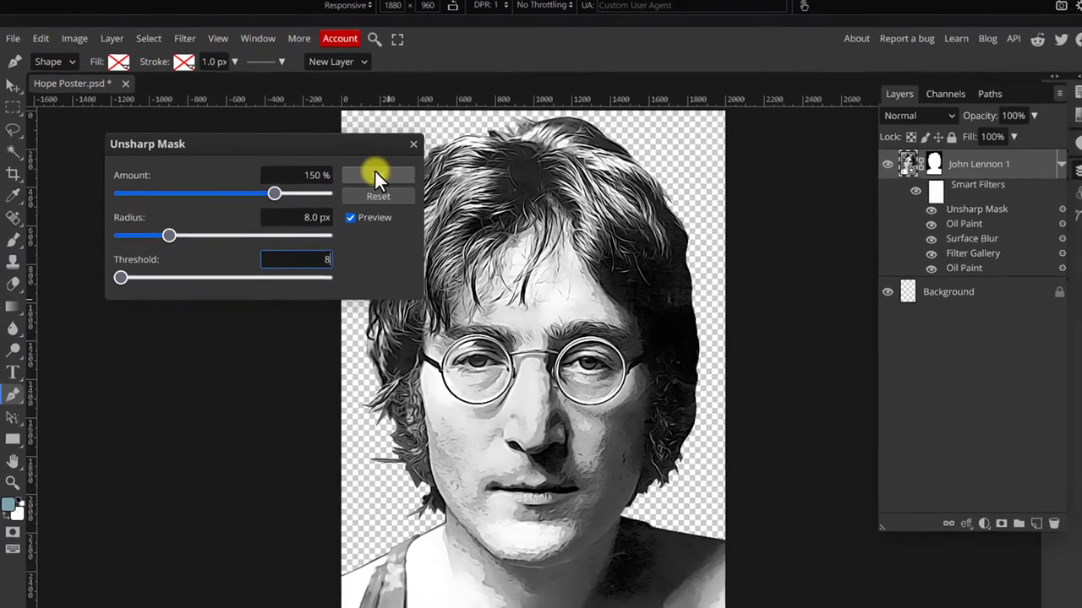
click(410, 185)
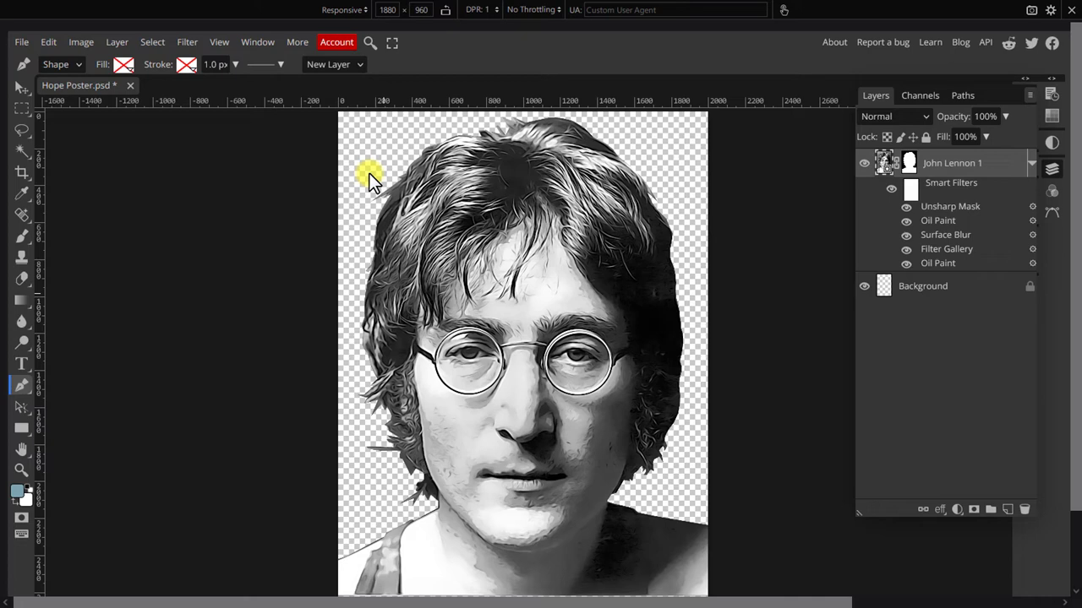
click(959, 509)
- Add a Posterize adjustment layer set to 5 levels and select Posterize 1 in Layers
click(959, 401)
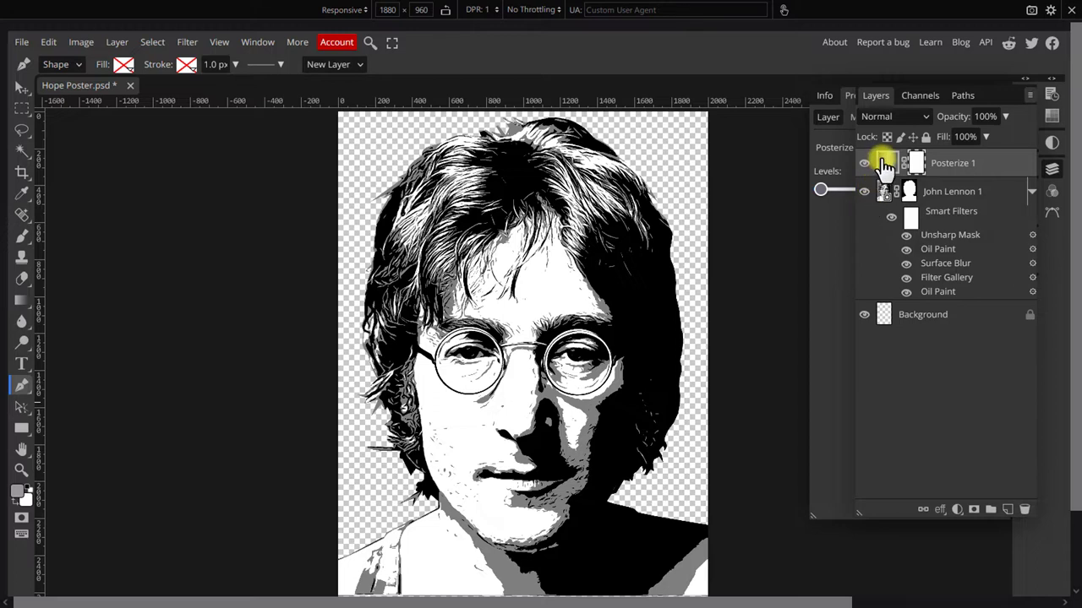
click(1052, 169)
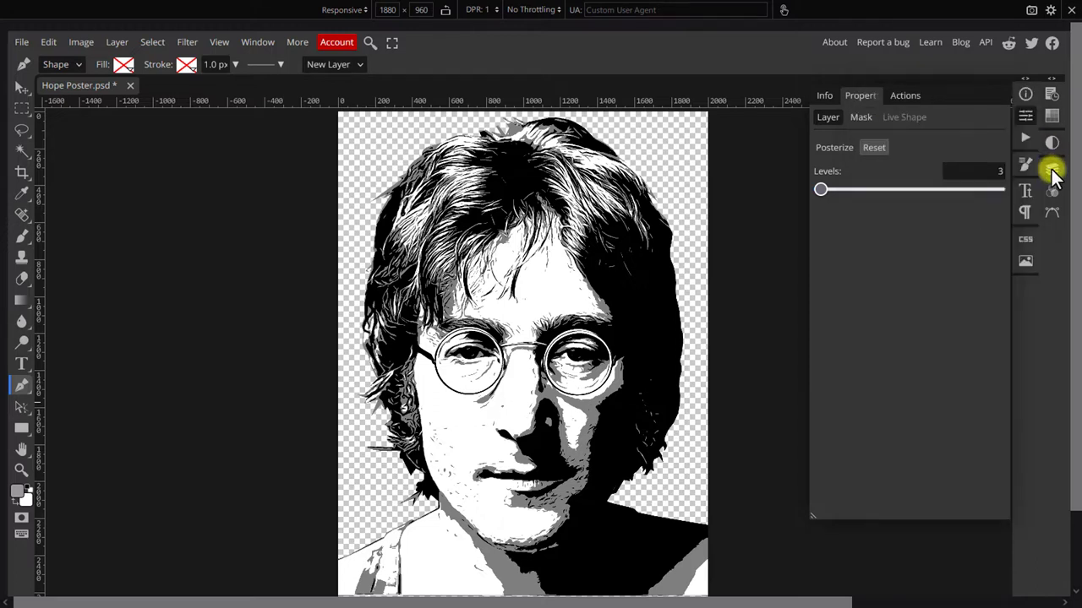
click(1000, 172)
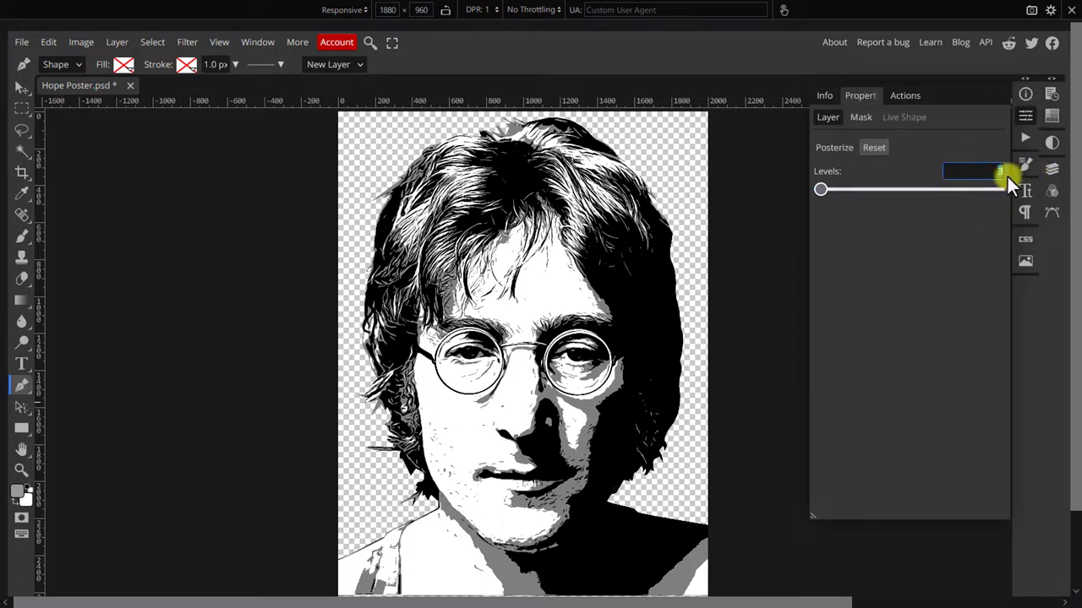
text(5)
key(Return)
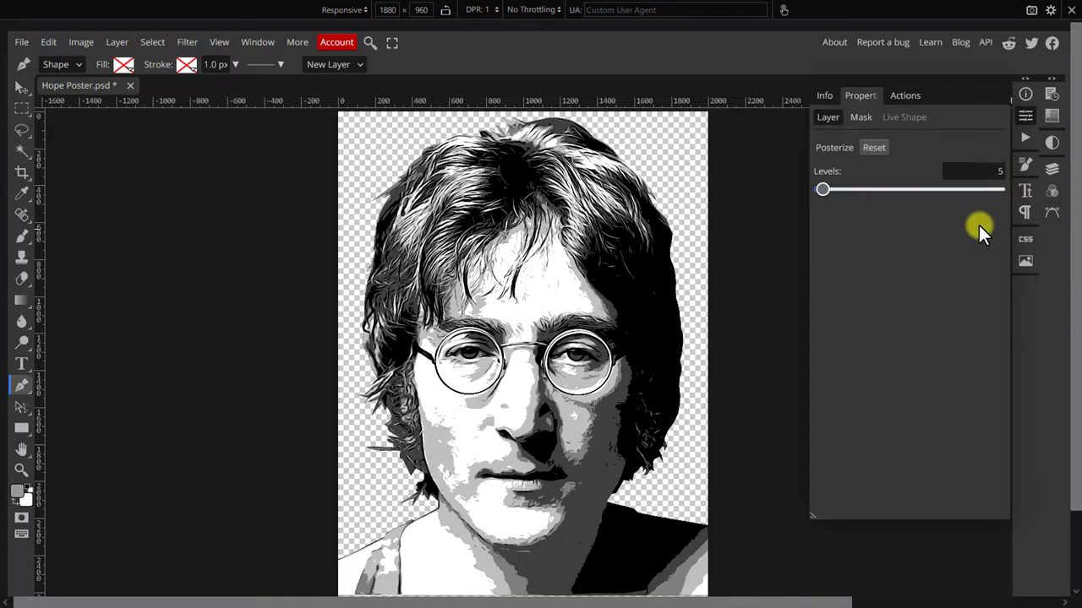
click(1024, 117)
click(1051, 169)
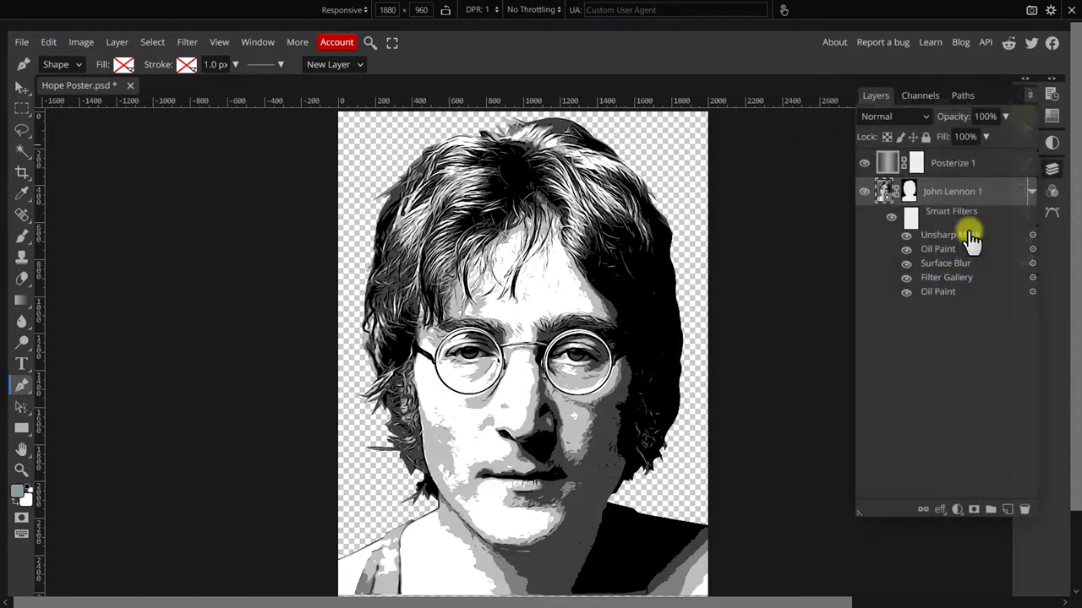
click(968, 169)
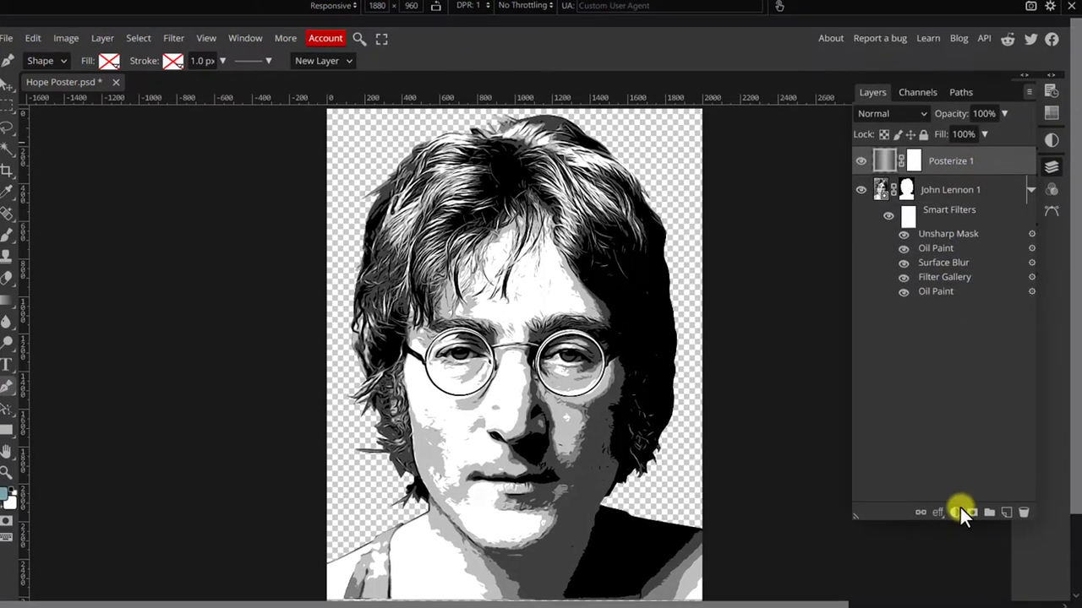
- Add a Gradient Map adjustment layer and change its dark stop from black to navy 00324d
click(957, 510)
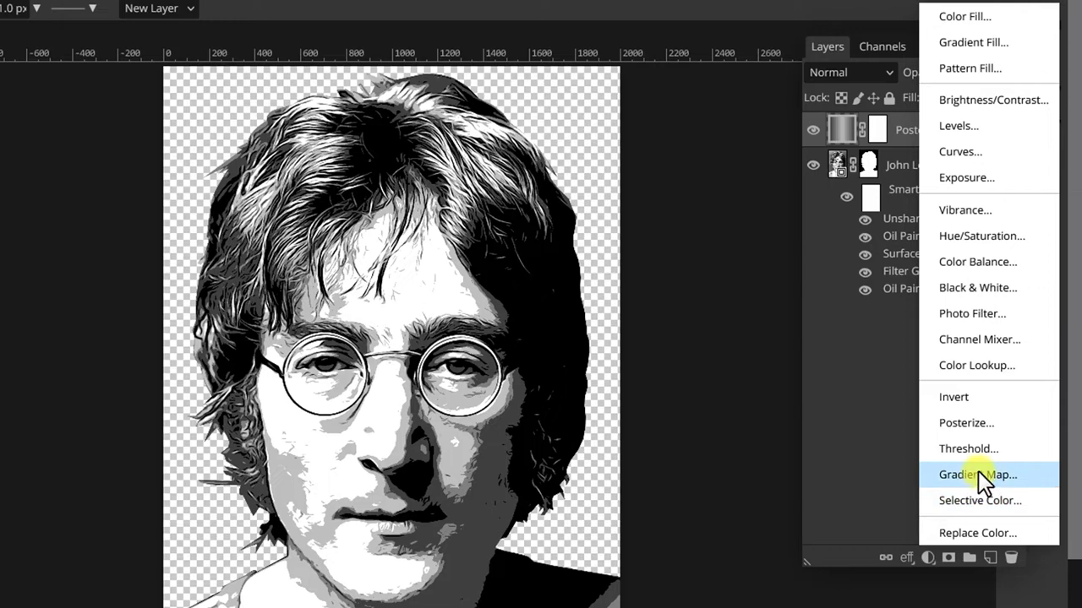
click(977, 474)
click(1045, 135)
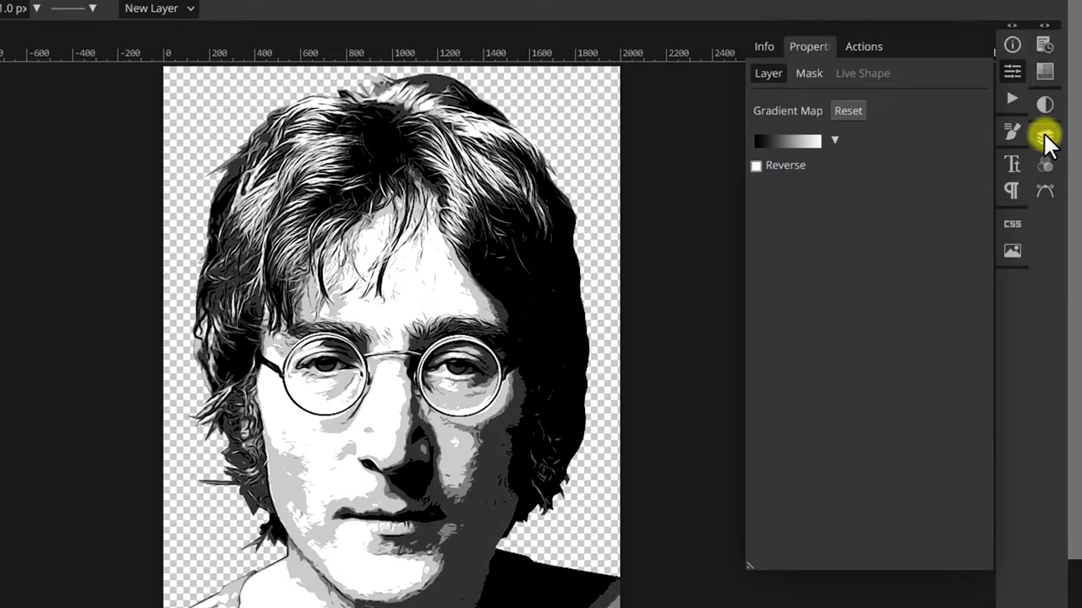
click(780, 139)
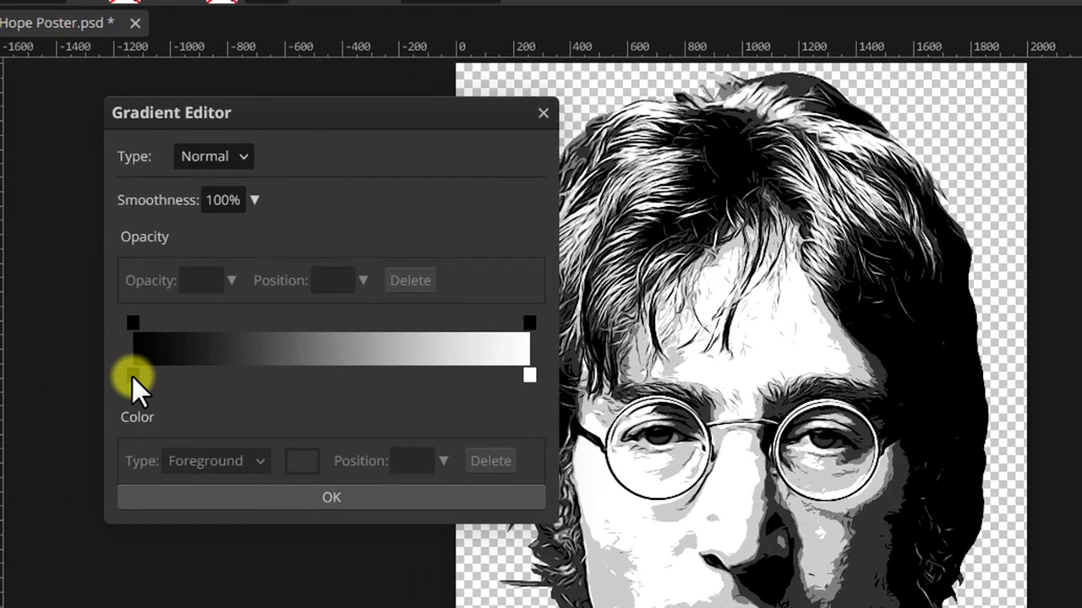
click(132, 376)
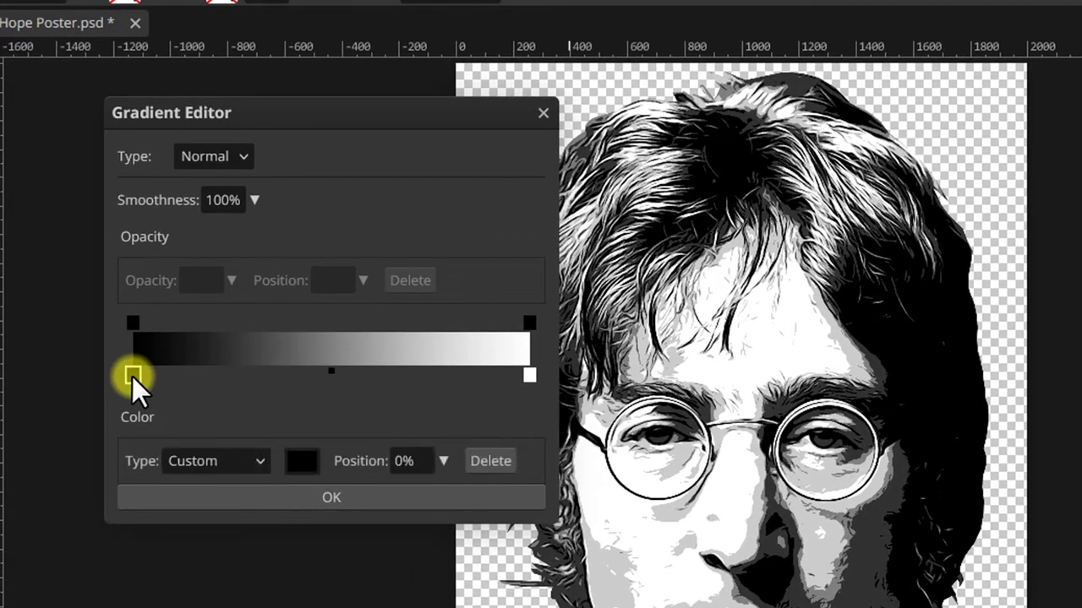
click(299, 460)
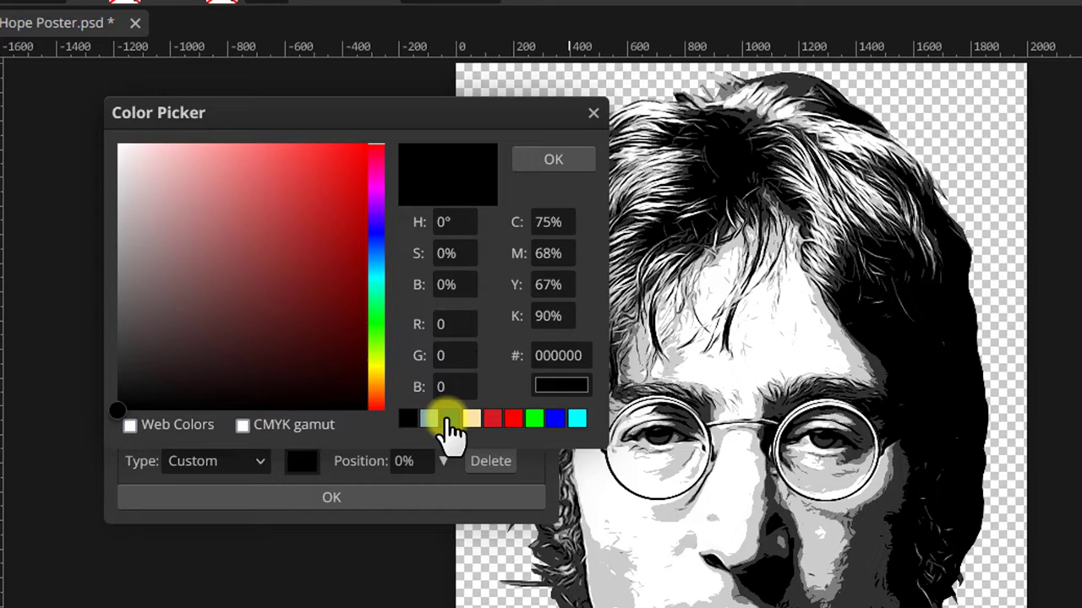
click(446, 420)
click(527, 157)
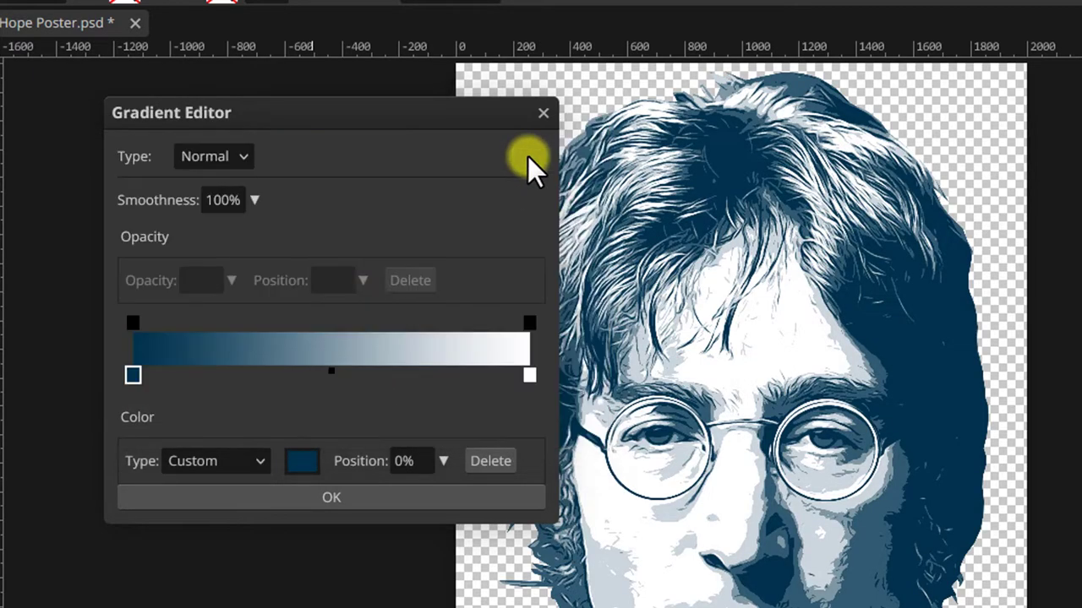
- Add a red d71a21 colour stop at 25% on the gradient
click(246, 374)
click(431, 461)
key(BackSpace)
key(BackSpace)
text(30)
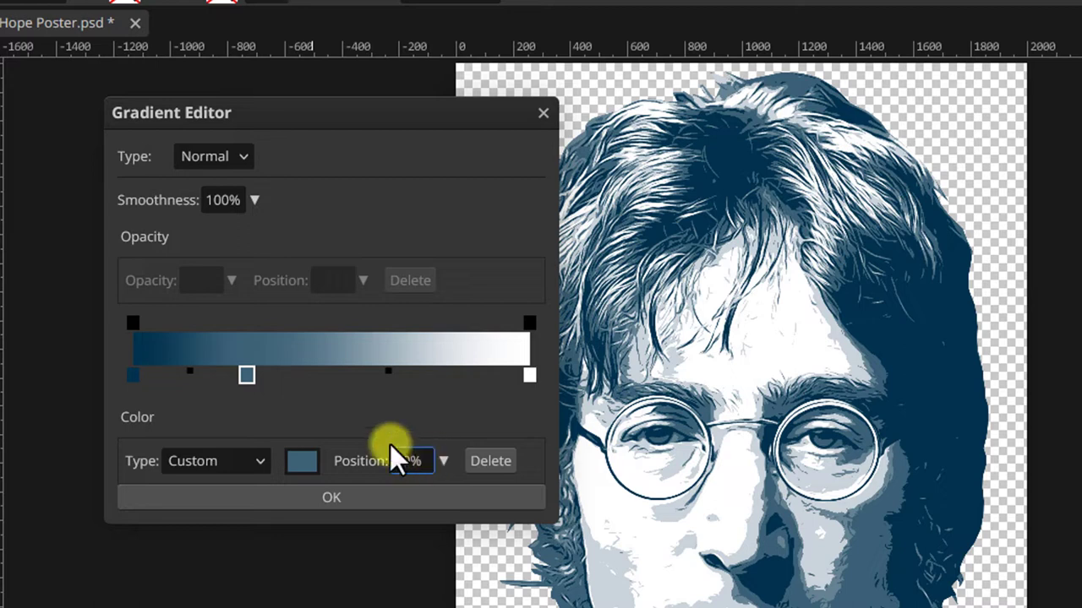
key(Down)
key(Down)
key(Down)
key(Down)
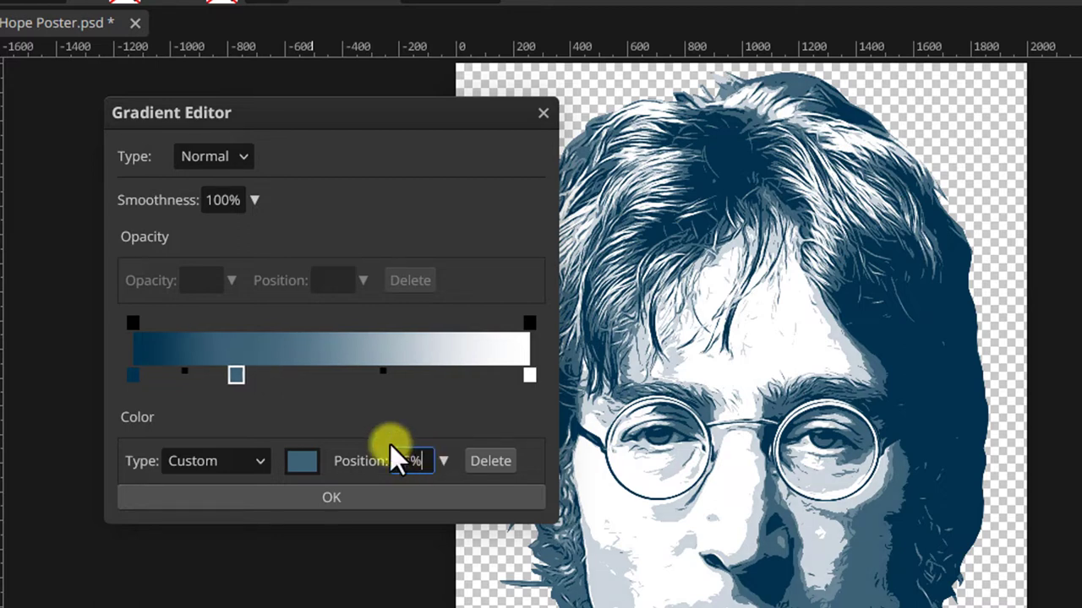
click(299, 459)
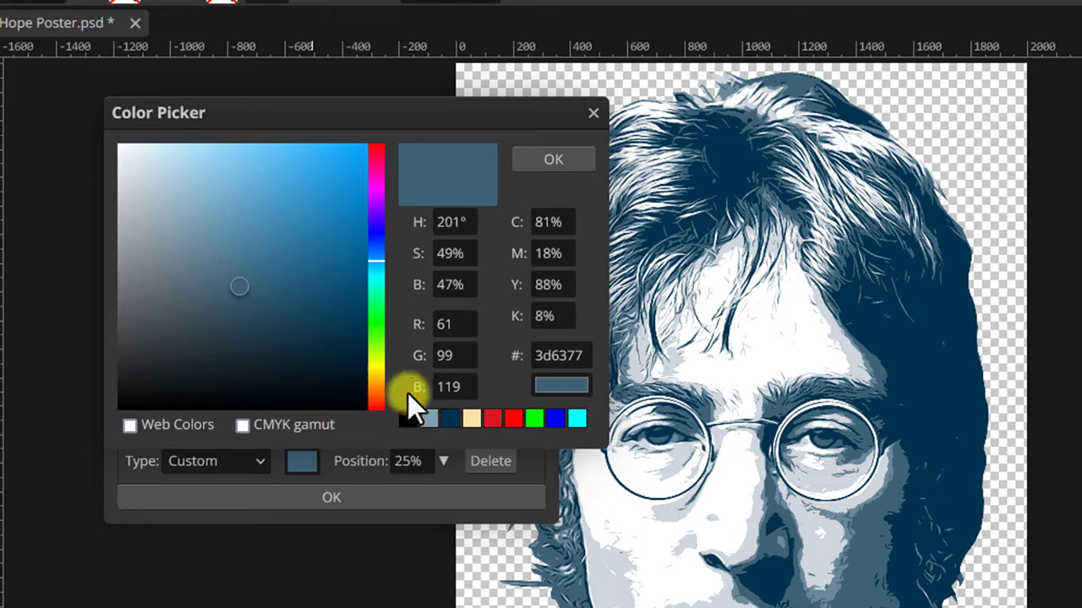
click(493, 418)
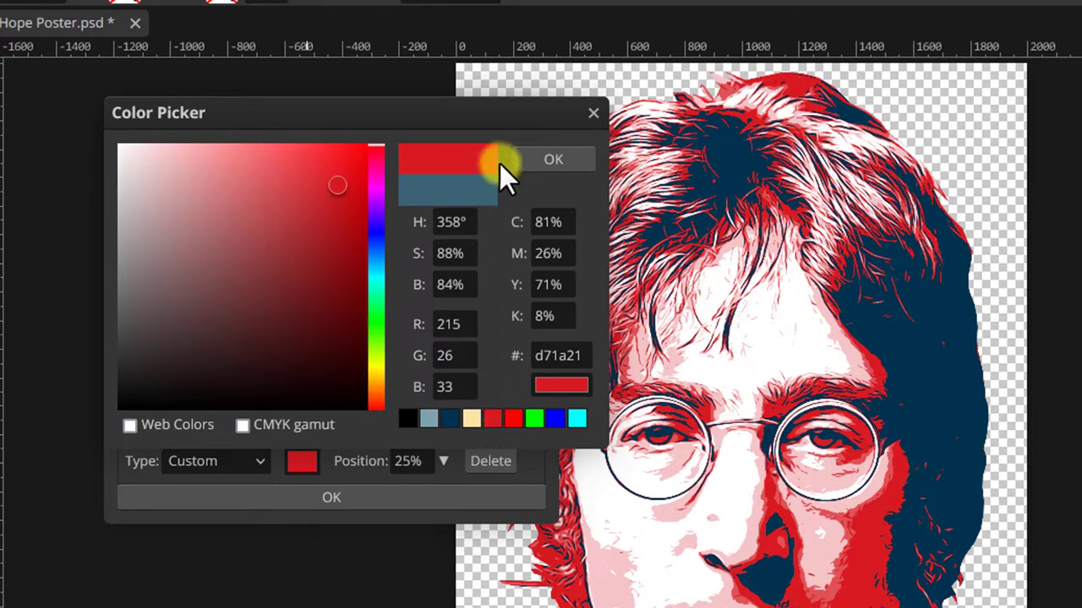
click(541, 160)
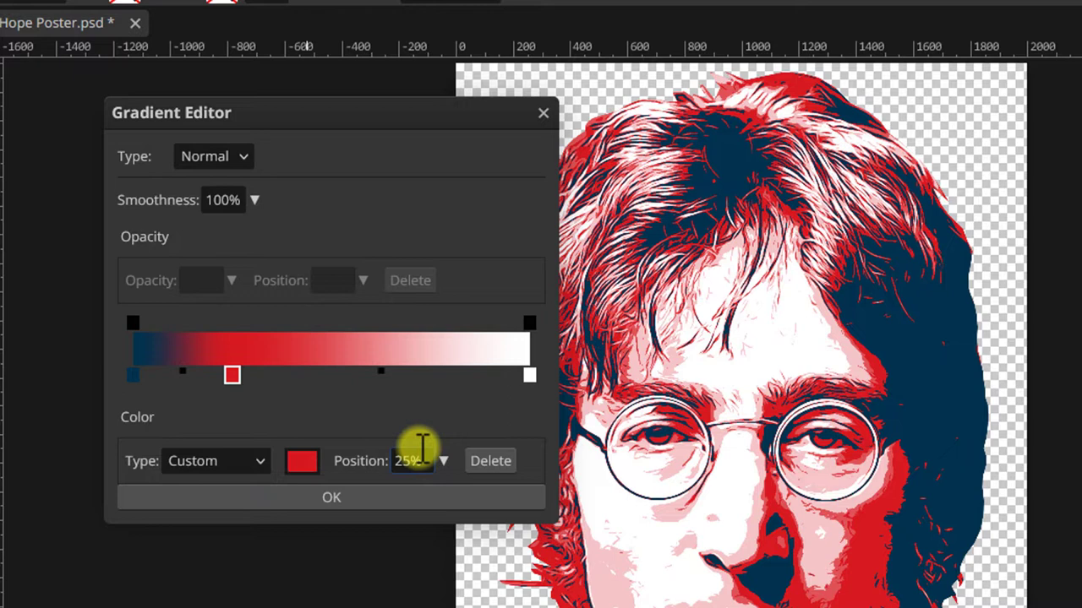
- Add a light-blue 7ca4ae stop at 50%, then place another stop near 72%
click(332, 375)
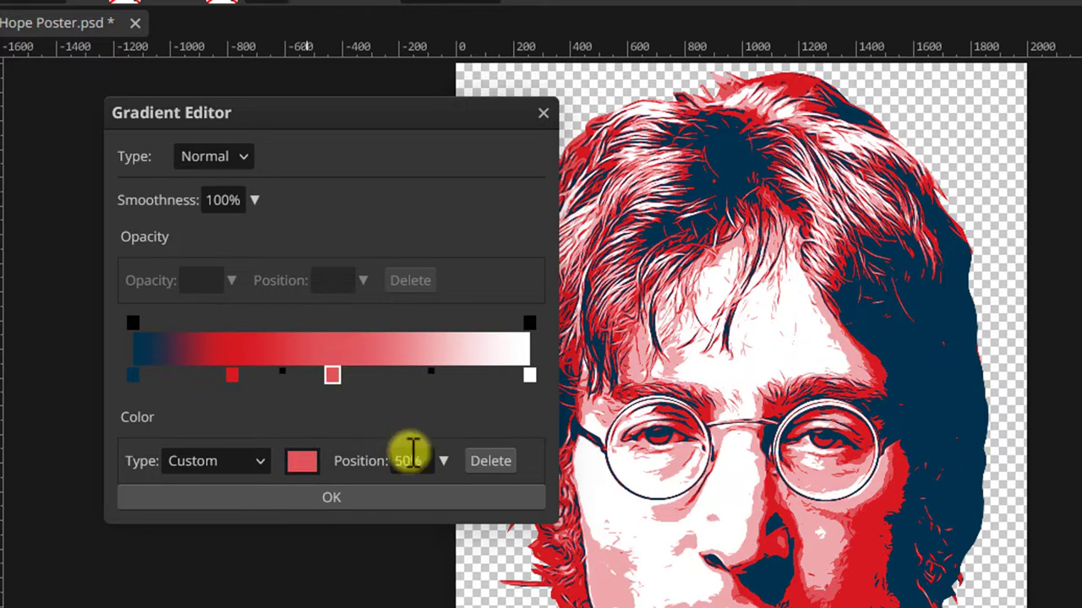
click(300, 461)
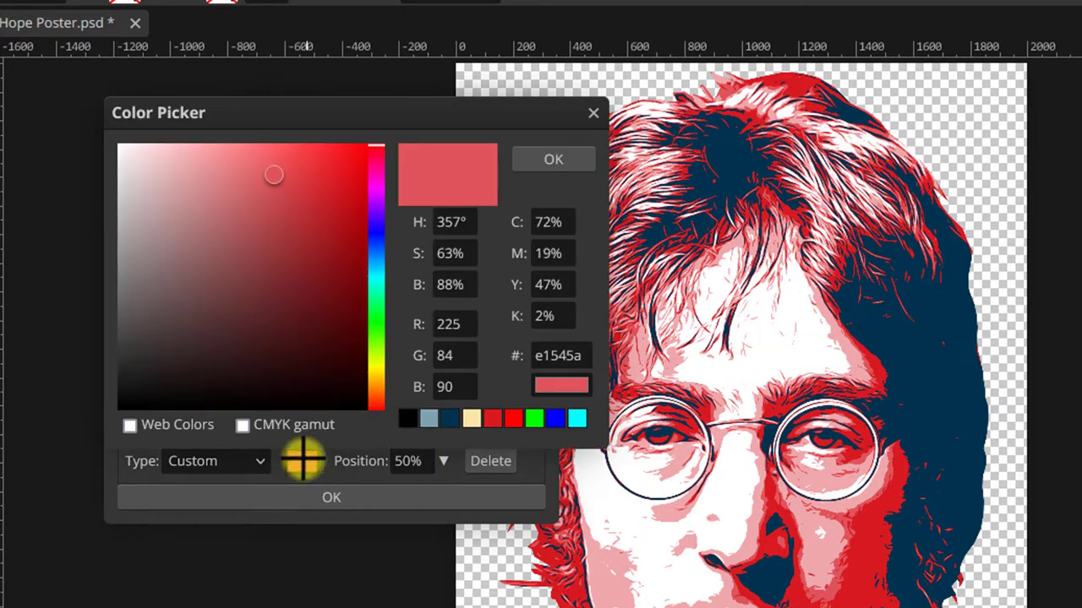
click(427, 417)
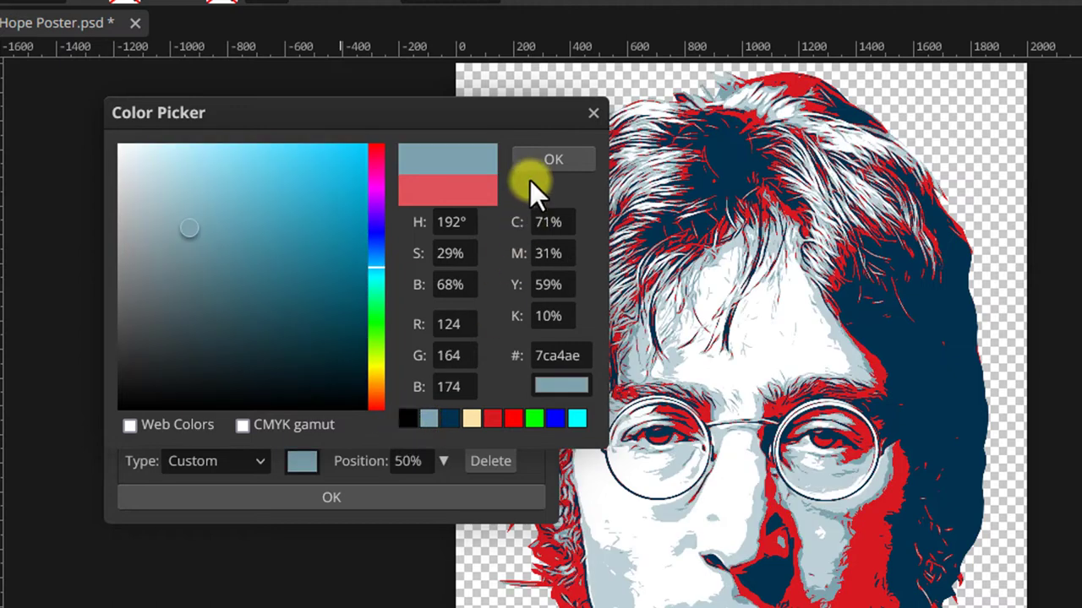
click(546, 163)
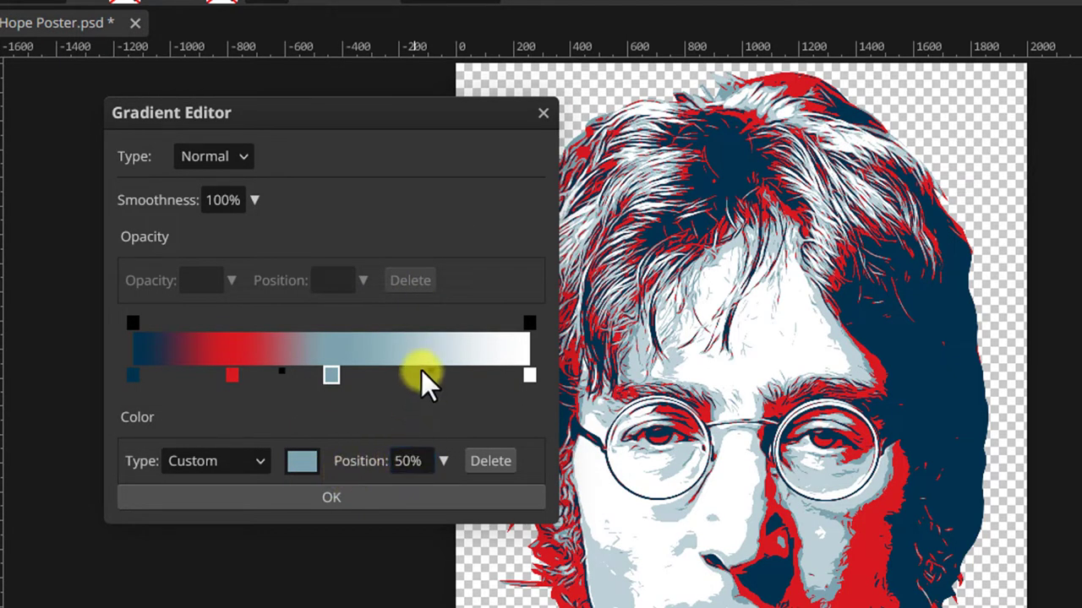
click(418, 373)
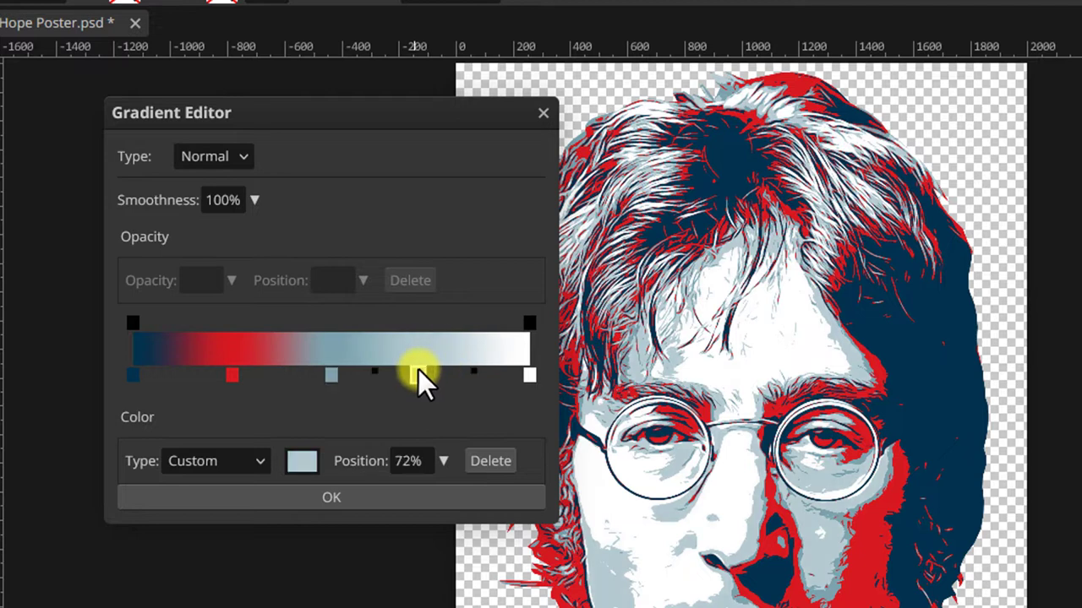
- Move the new stop to 75% and colour it cream fce4a8
click(430, 461)
click(431, 461)
key(Up)
key(Up)
key(Up)
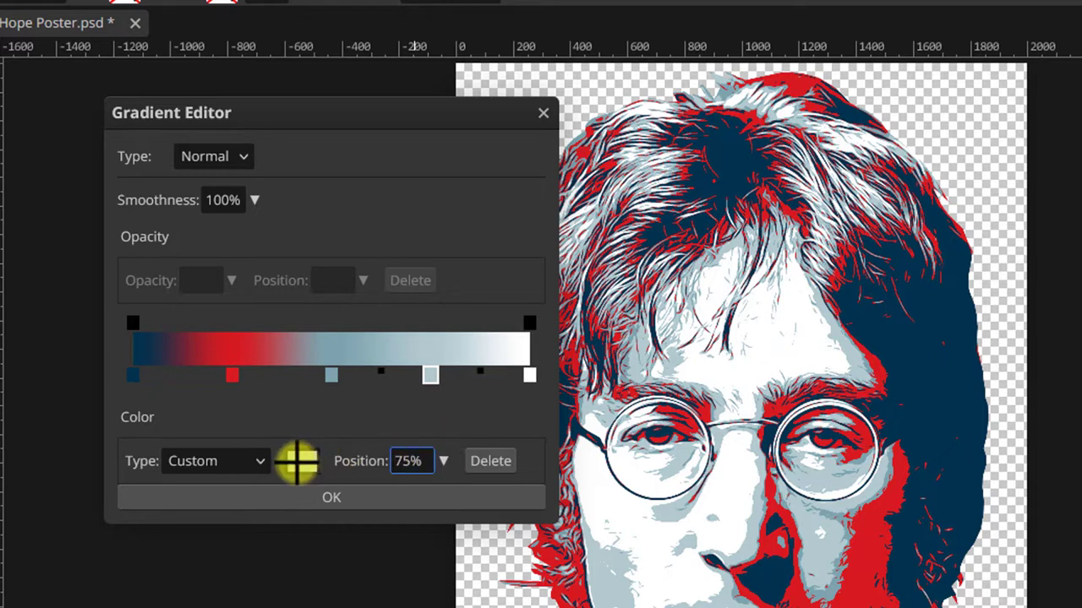
click(300, 461)
click(471, 417)
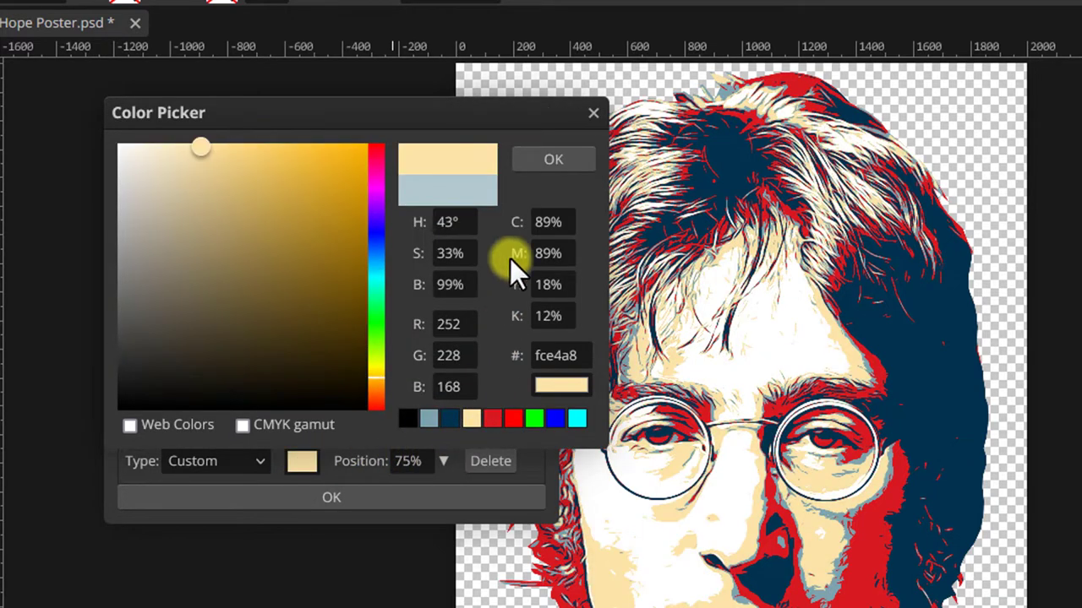
click(536, 161)
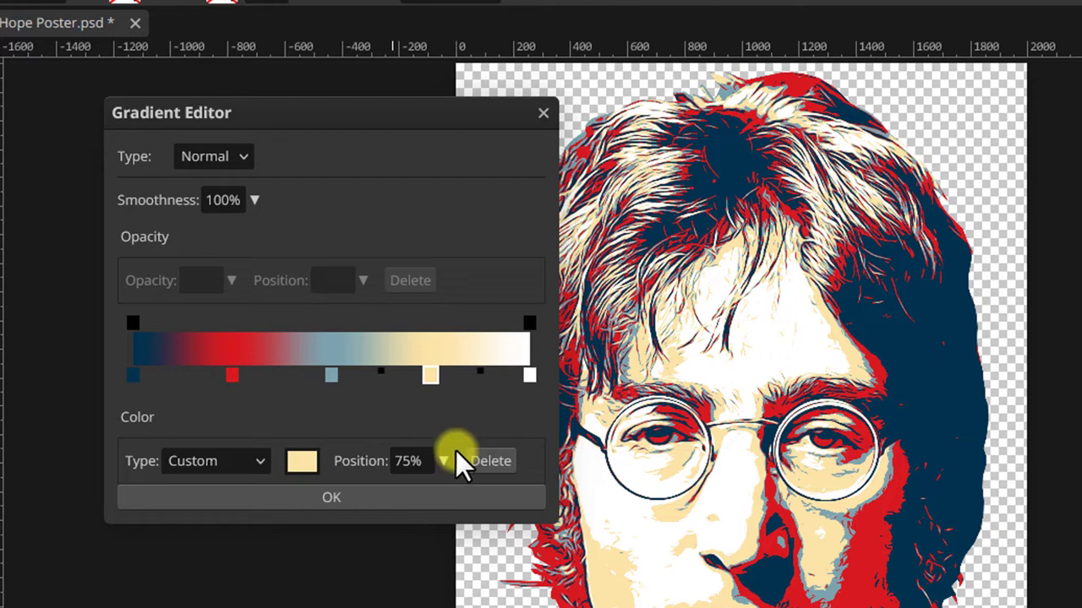
- Make the white end stop cream fce4a8 too and apply the gradient
click(528, 374)
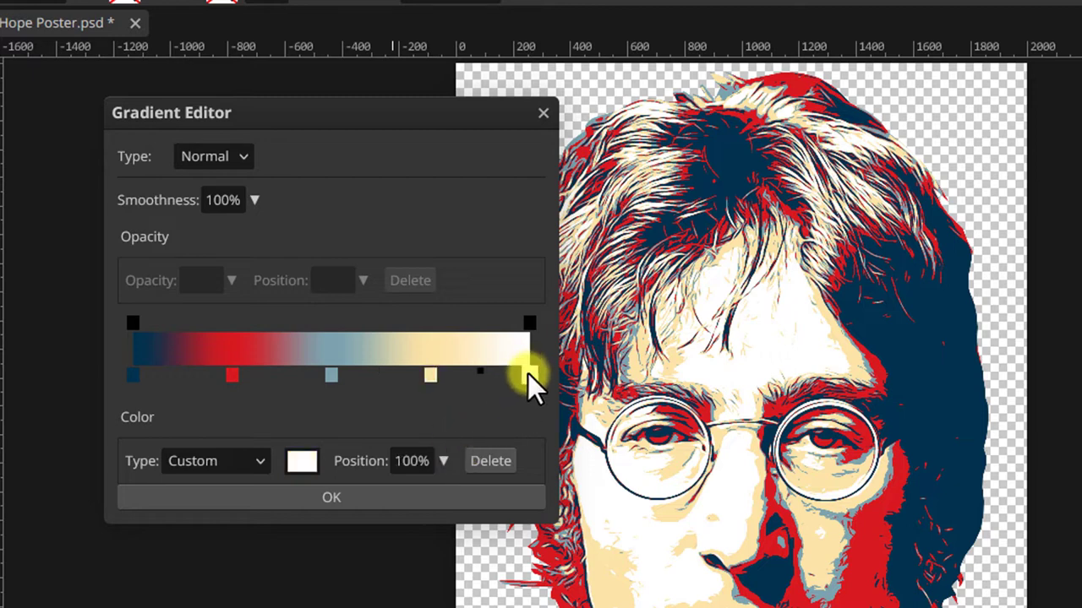
click(302, 460)
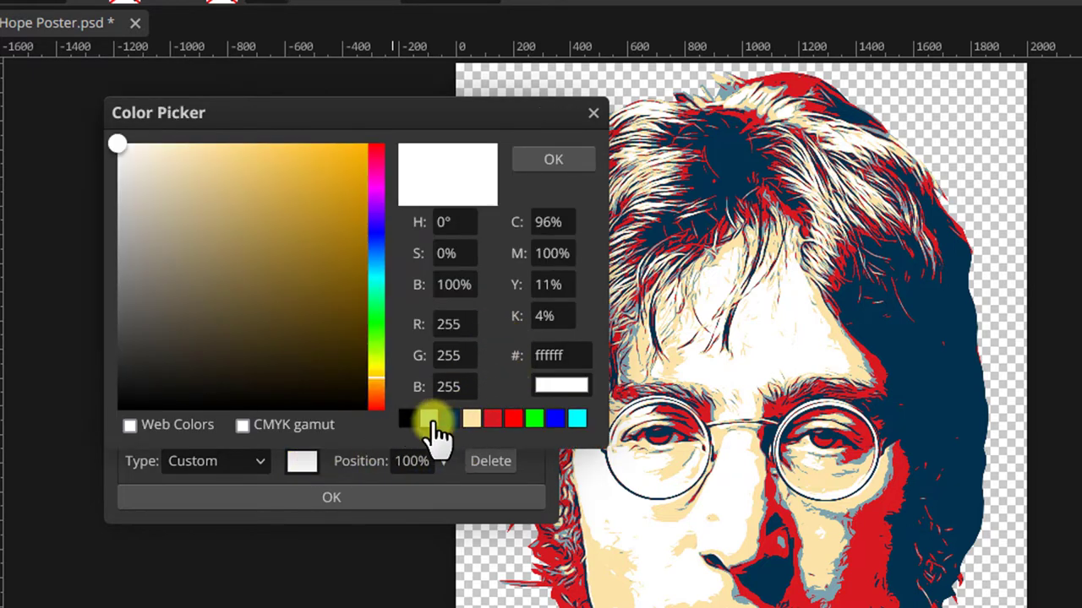
click(470, 418)
click(546, 158)
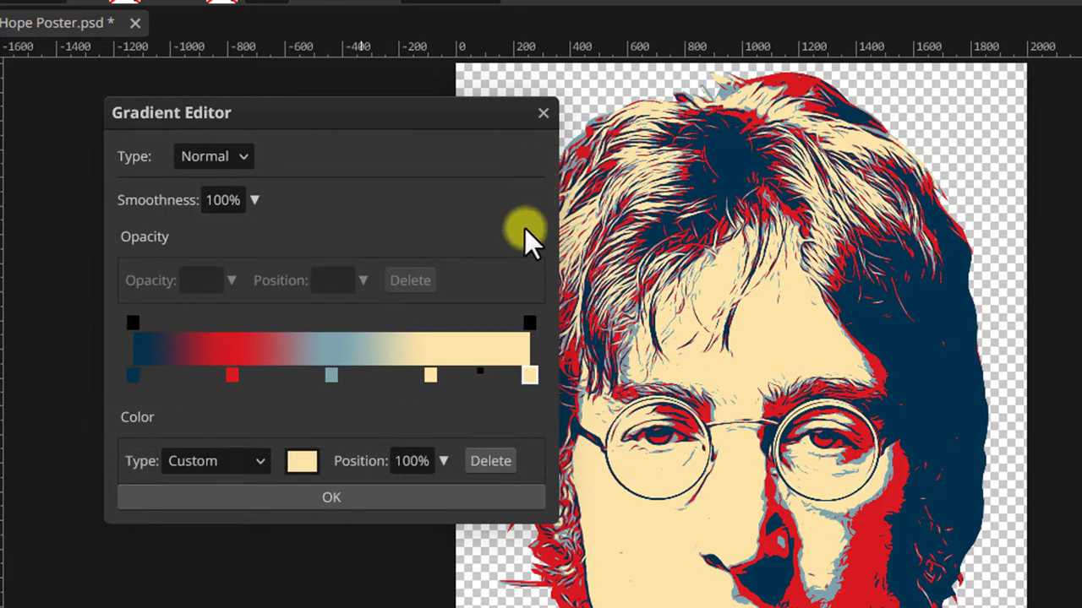
click(460, 498)
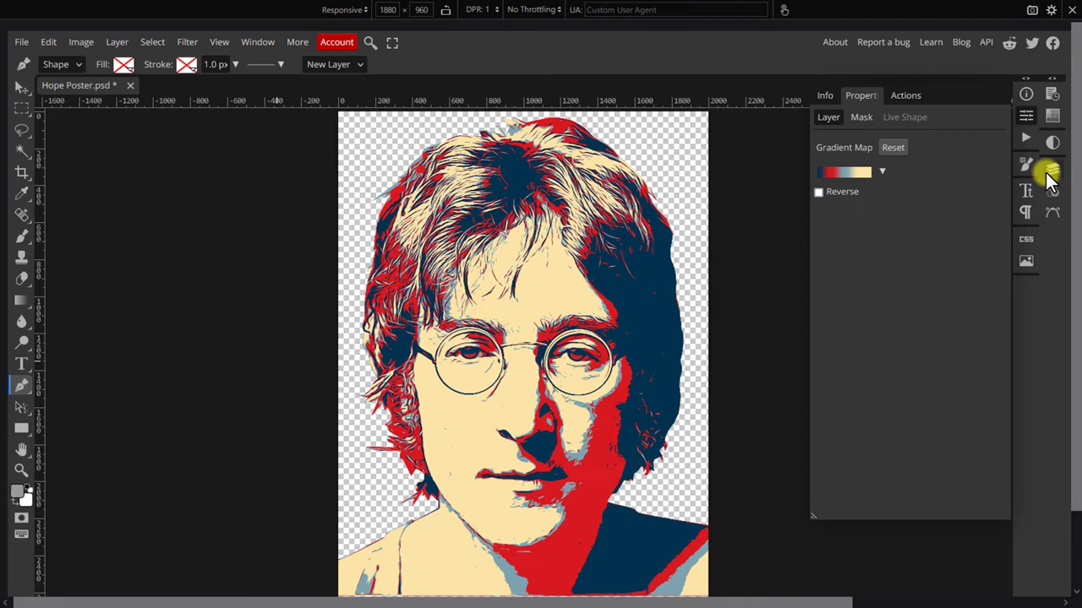
- Show the Layers list, hide Gradient Map 1, and select Posterize 1
click(1024, 115)
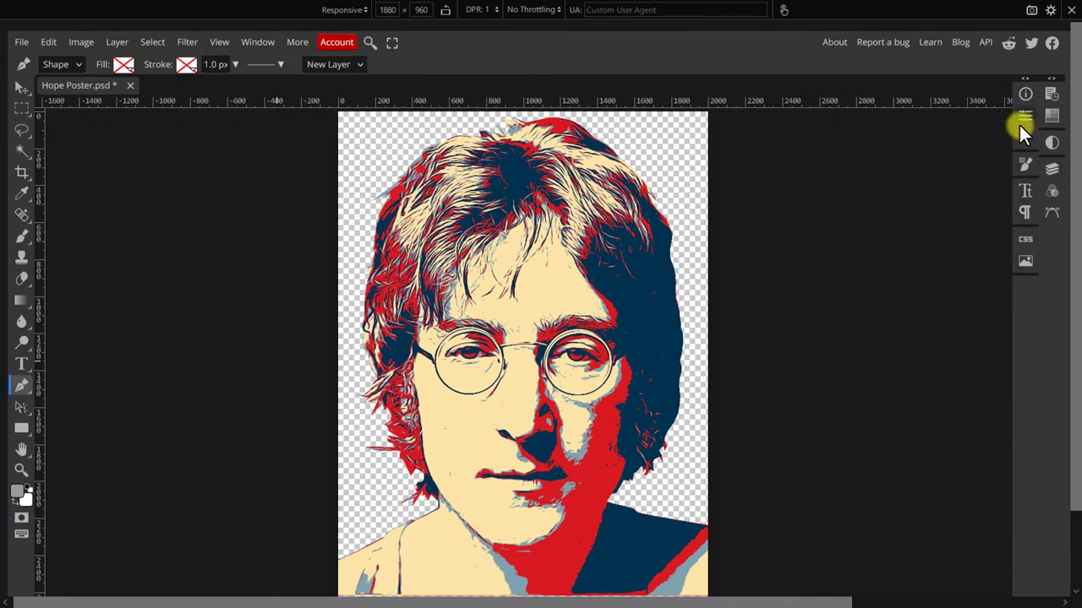
click(1051, 166)
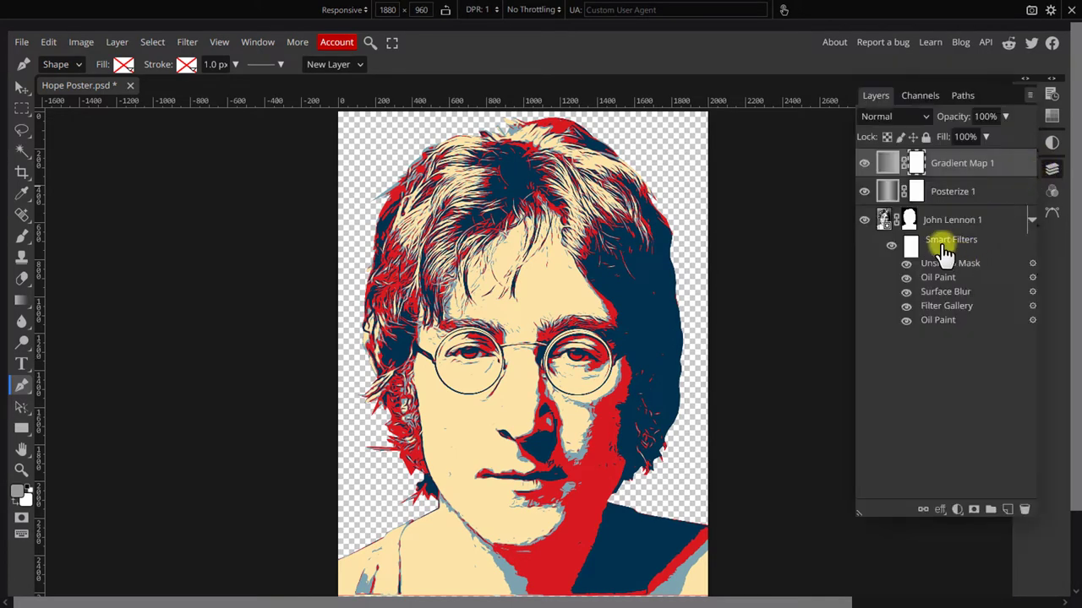
click(863, 163)
click(933, 198)
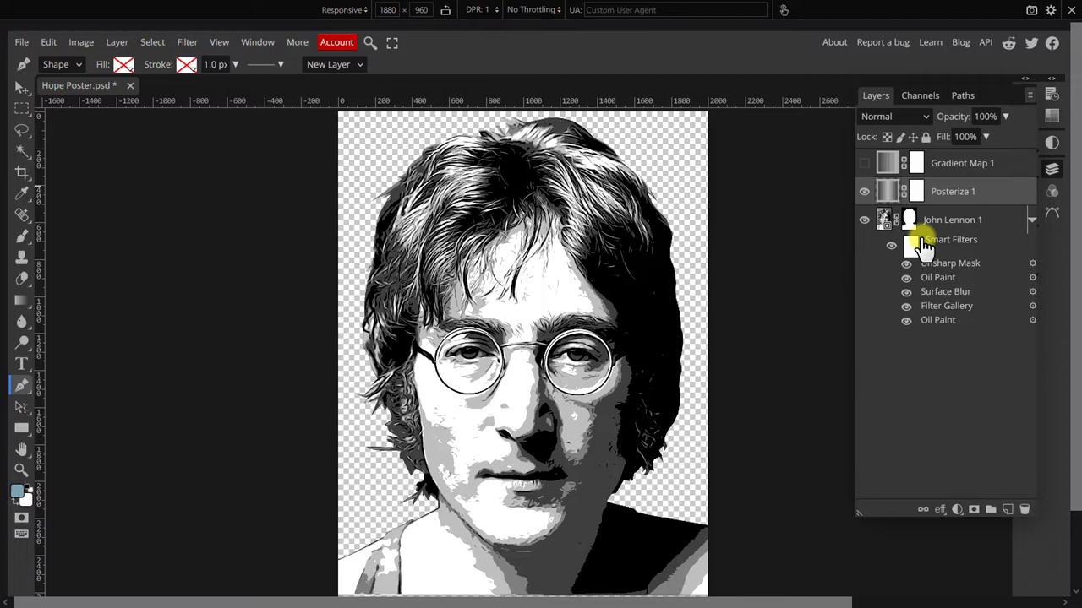
- Open Select > Color Range, choose Midtones and reduce fuzziness to 0%
key(w)
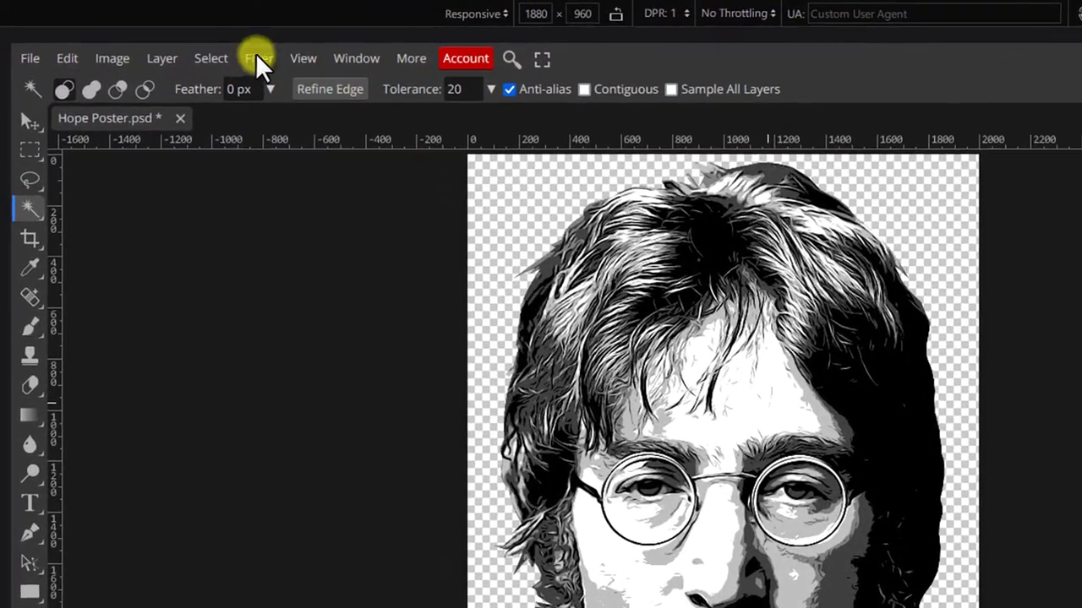
click(211, 57)
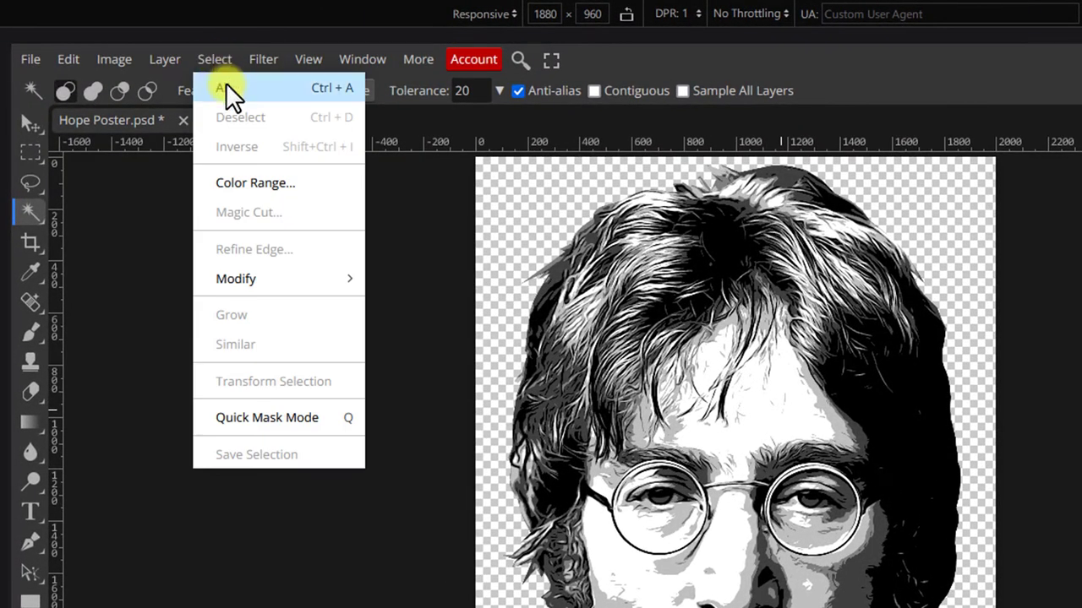
click(254, 184)
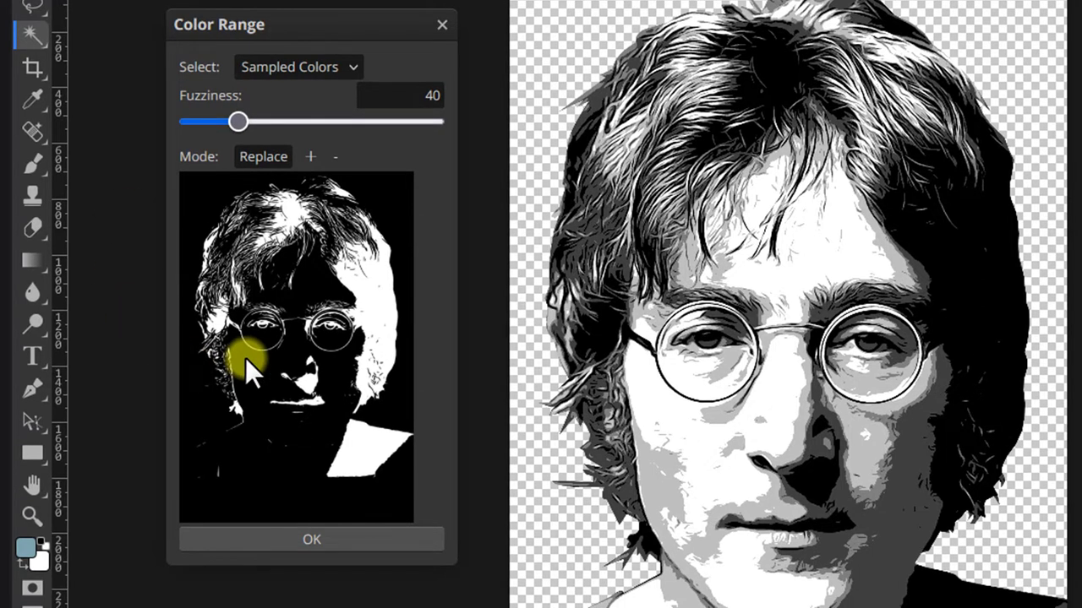
click(328, 65)
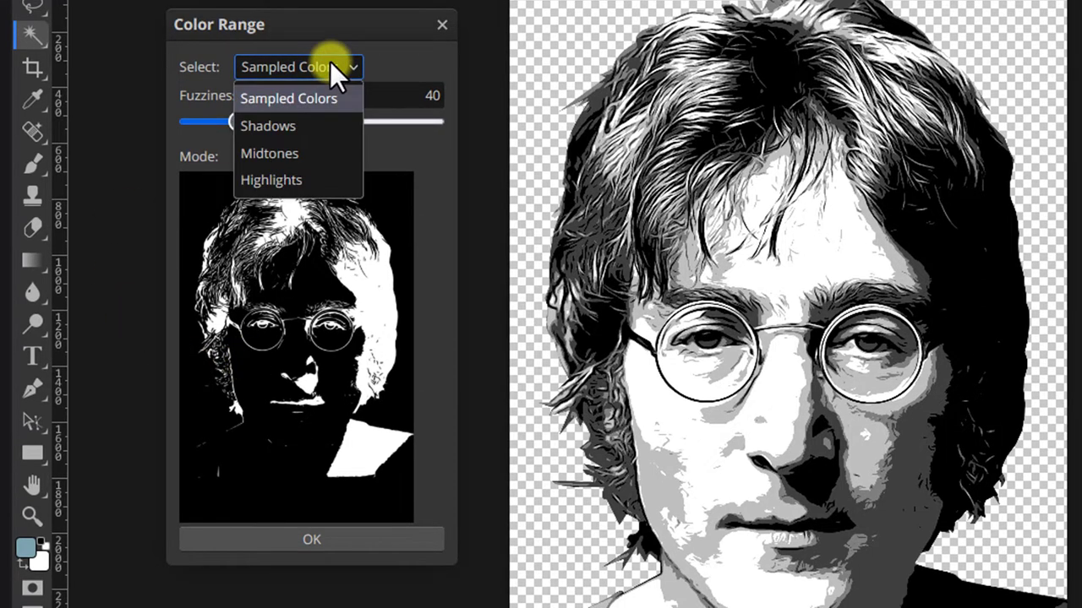
key(Escape)
key(Down)
key(Down)
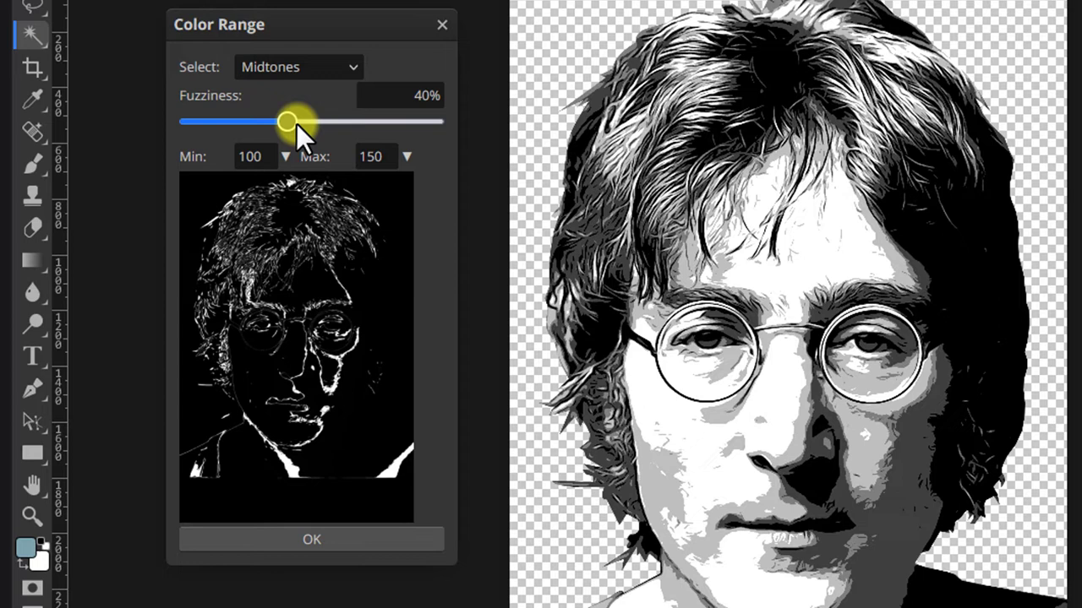
drag(216, 126, 165, 133)
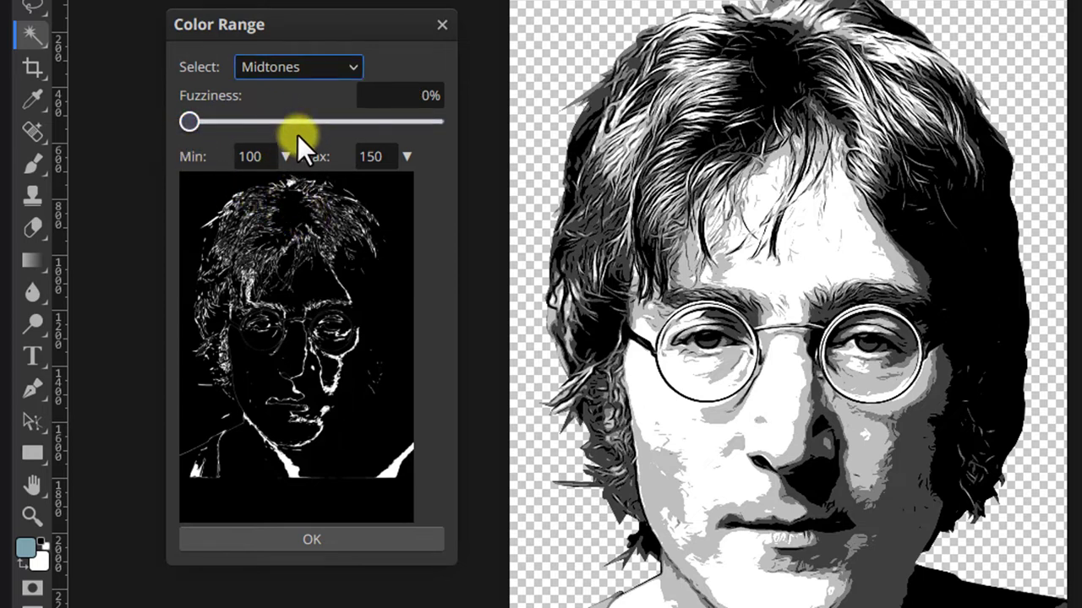
- Set the midtone range to minimum 185 and maximum 218, then apply the selection
click(288, 157)
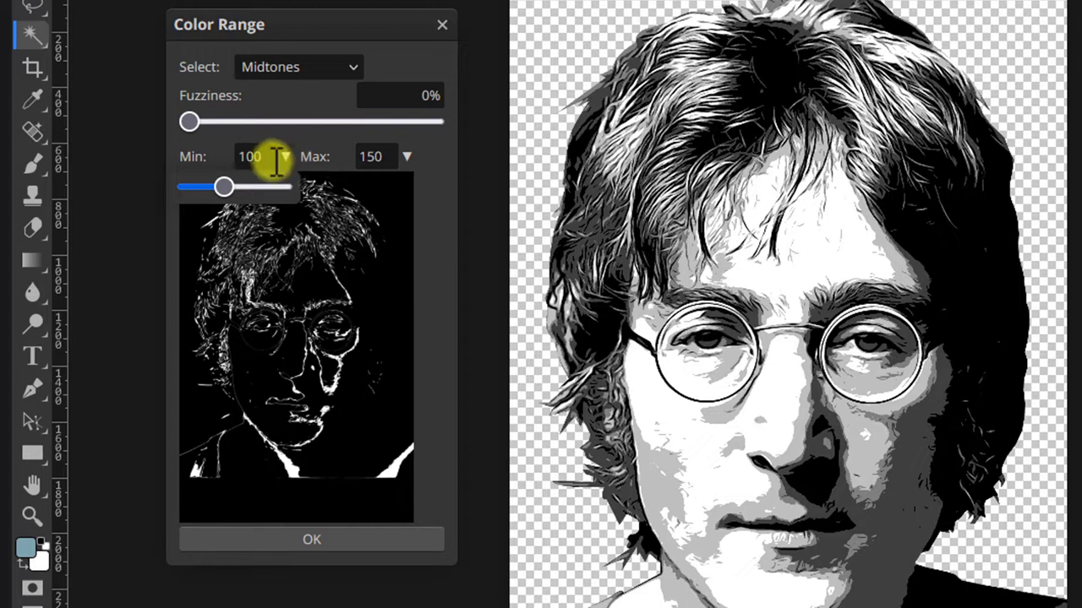
drag(223, 187, 235, 188)
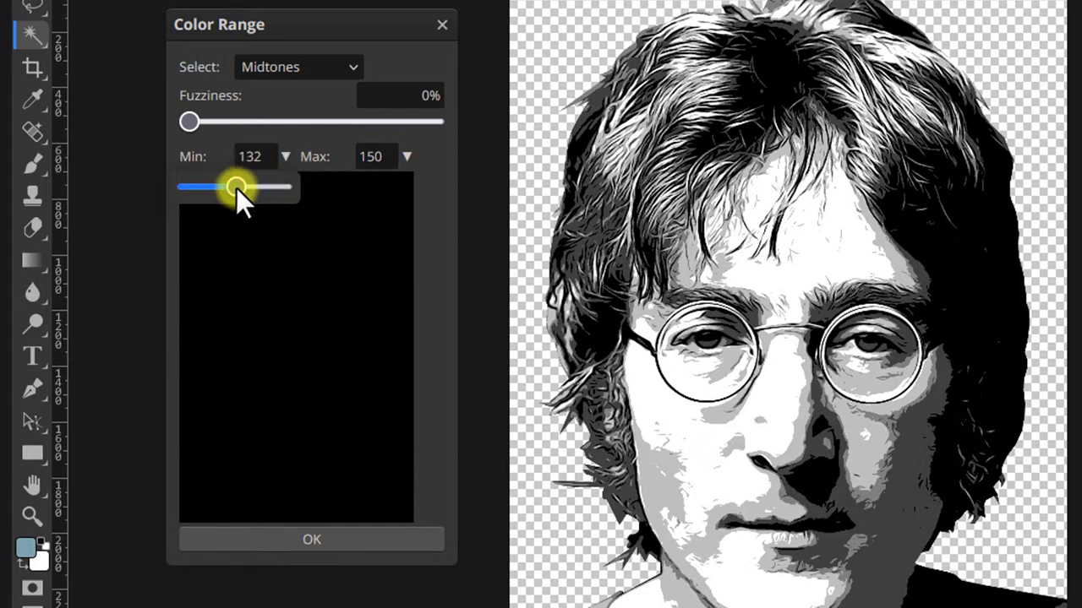
click(406, 156)
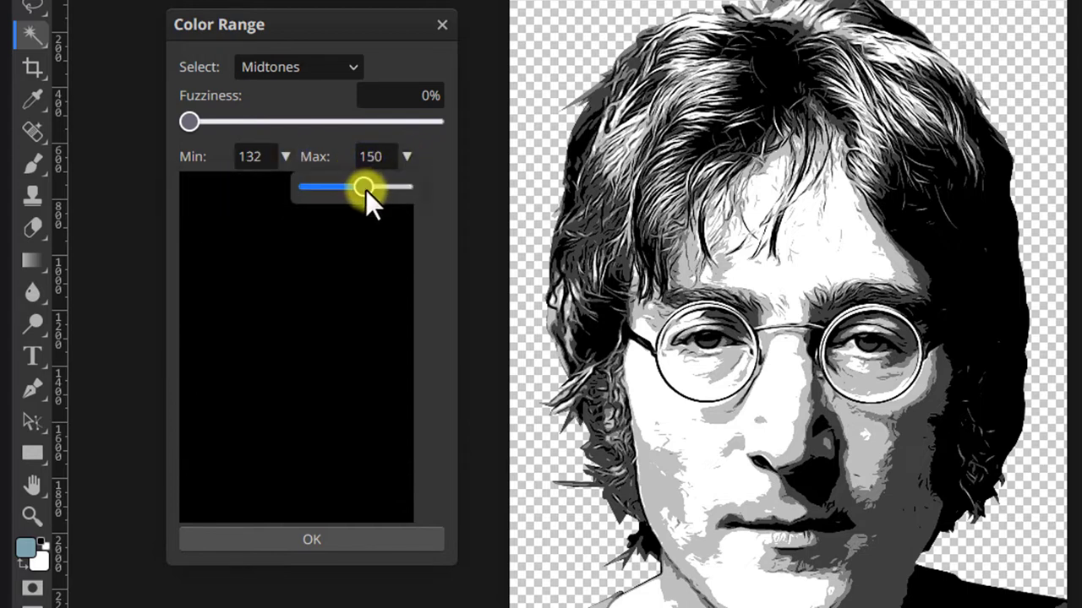
drag(366, 188, 389, 184)
click(284, 156)
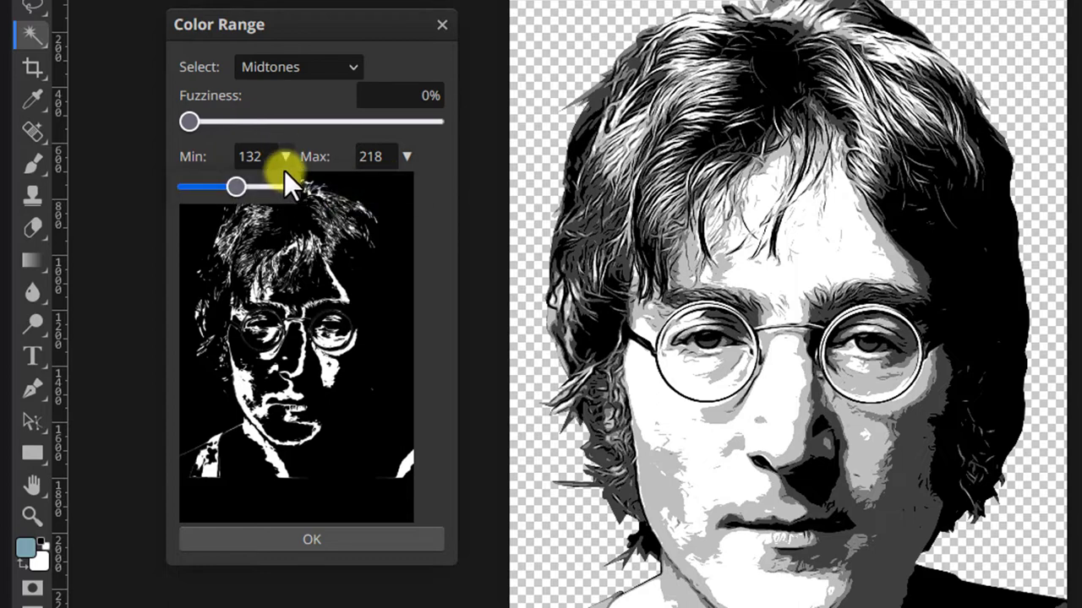
drag(235, 187, 255, 187)
click(324, 536)
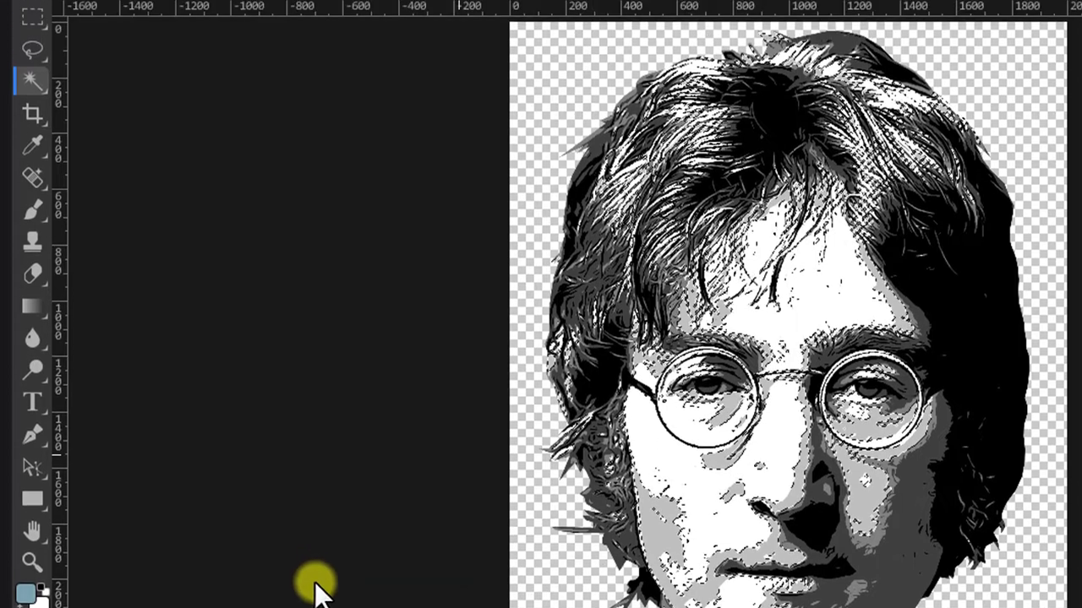
- Save the midtone selection, deselect, and make Gradient Map 1 visible again
click(228, 25)
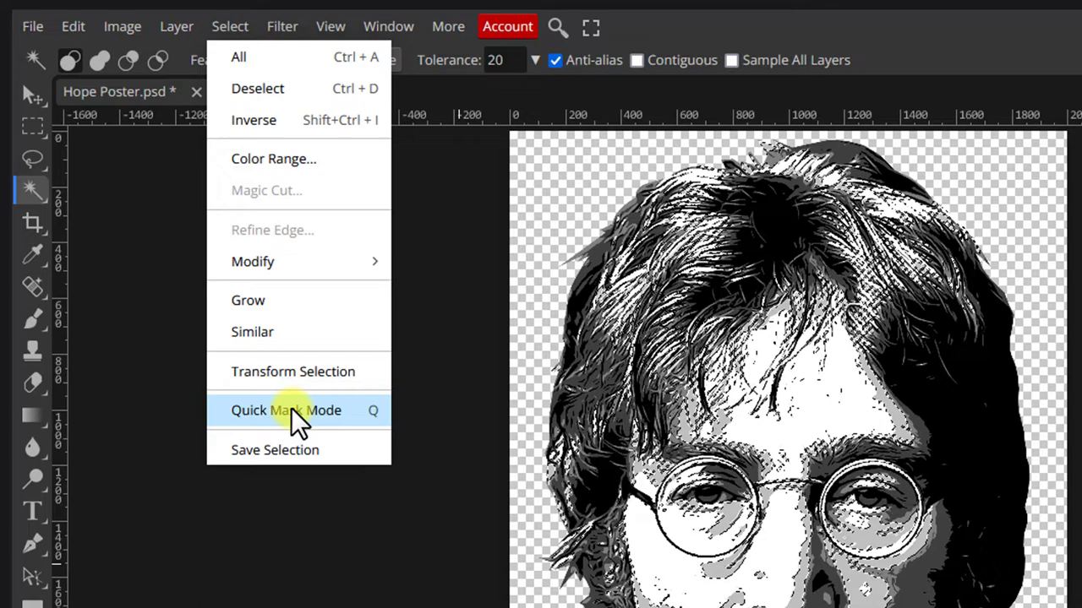
click(296, 456)
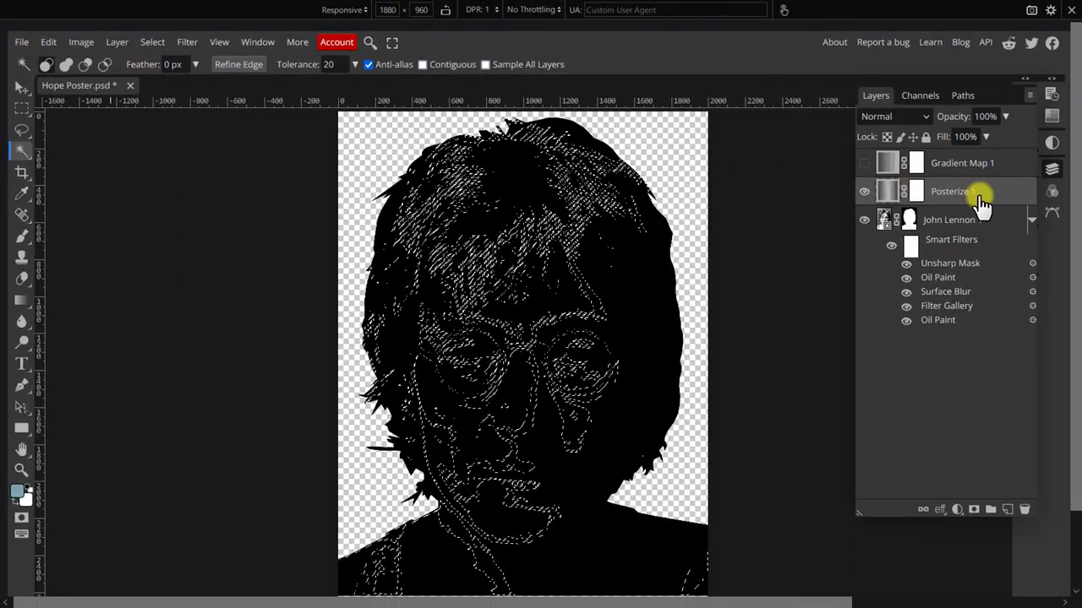
click(934, 226)
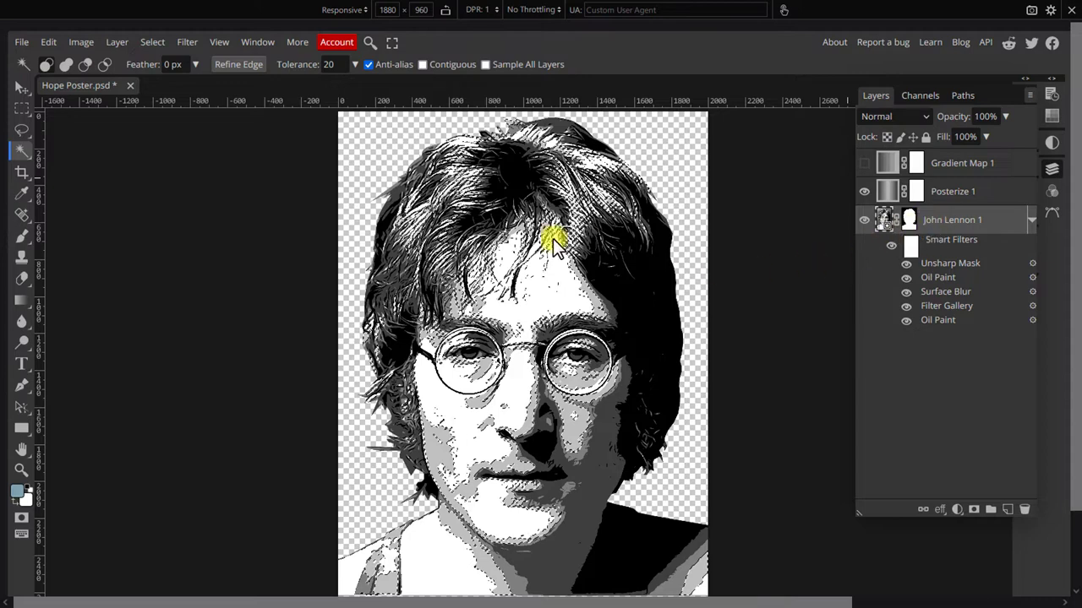
key(ctrl+d)
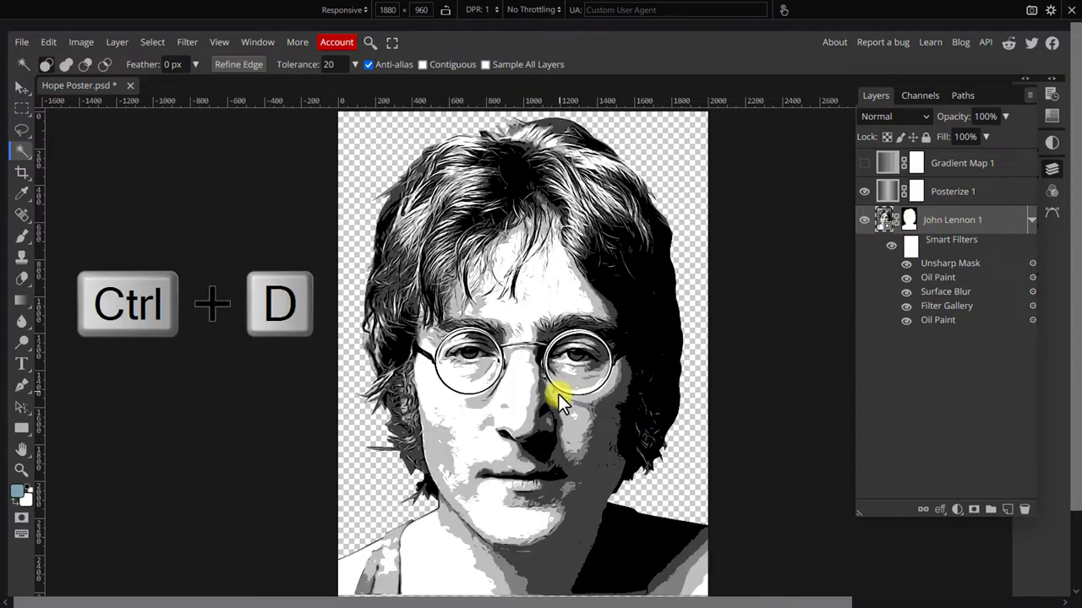
click(864, 164)
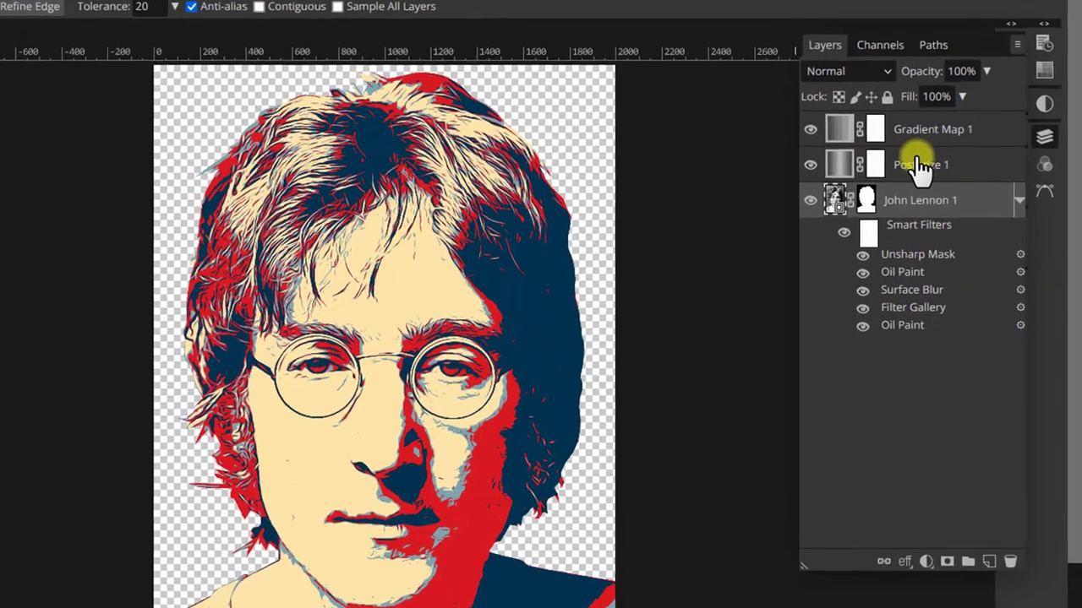
click(951, 193)
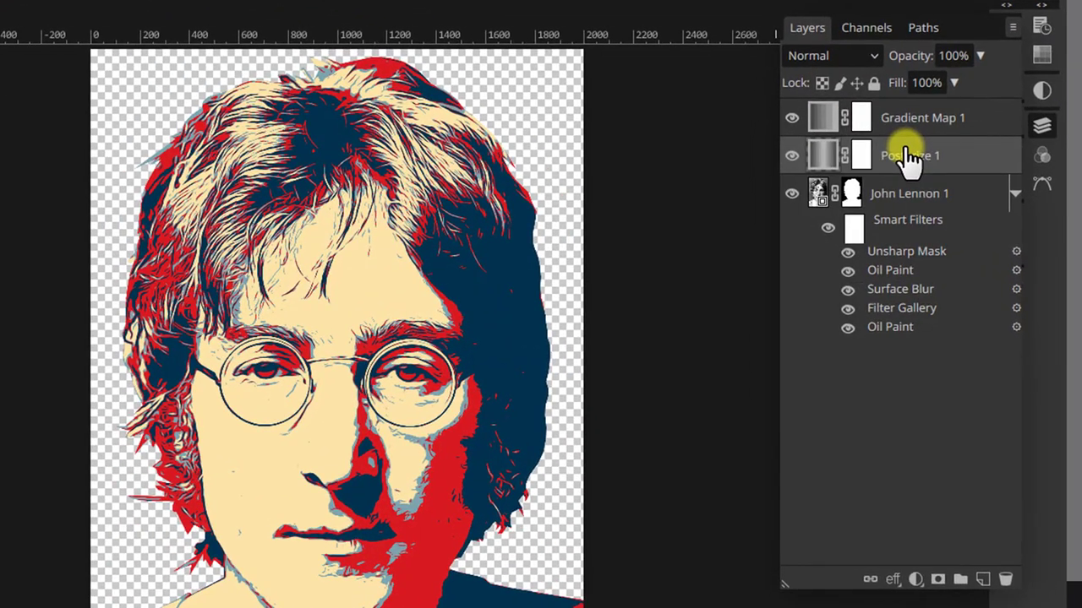
click(916, 197)
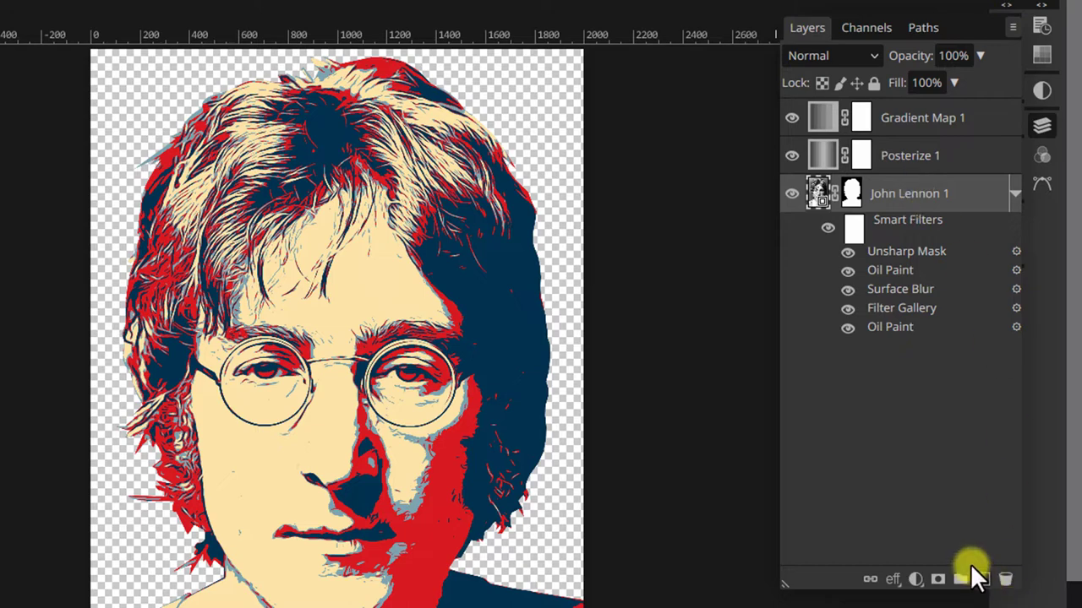
- Add an empty layer and a vertical guide at 50% of the canvas width
click(982, 579)
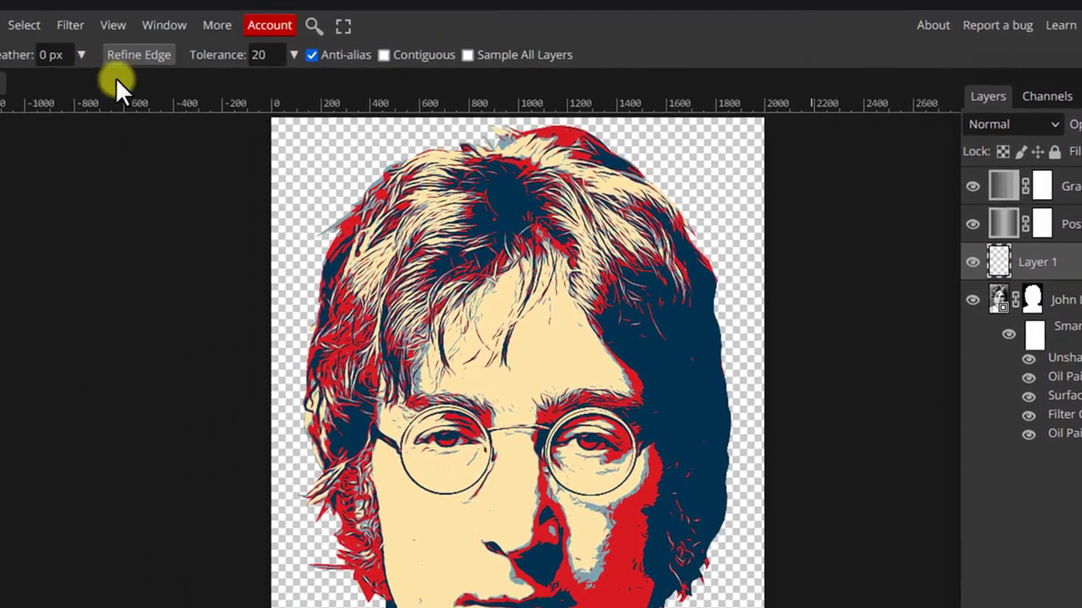
click(110, 24)
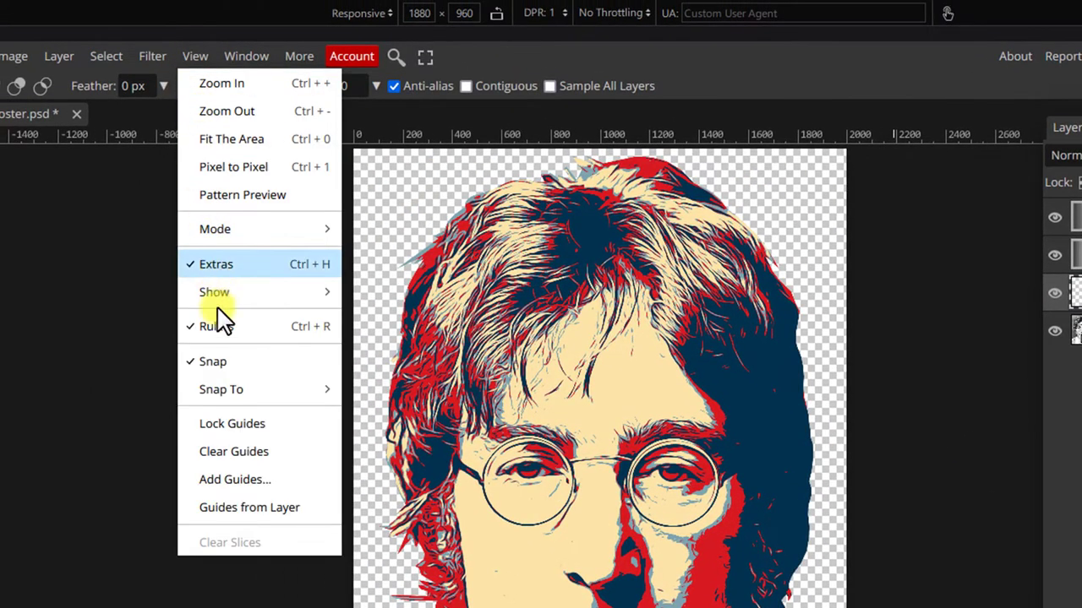
click(229, 478)
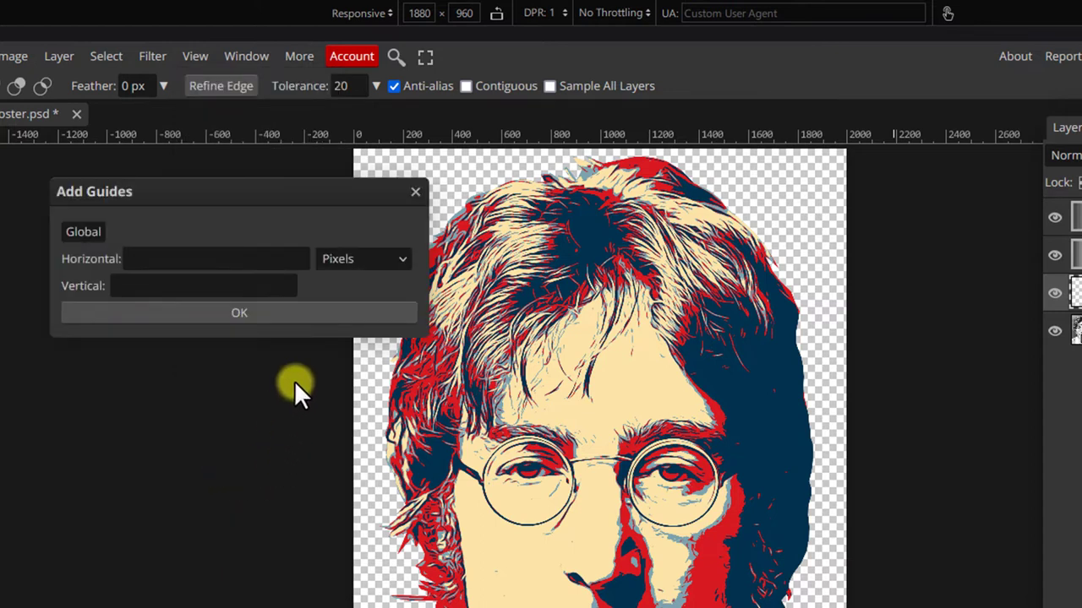
click(375, 261)
click(362, 381)
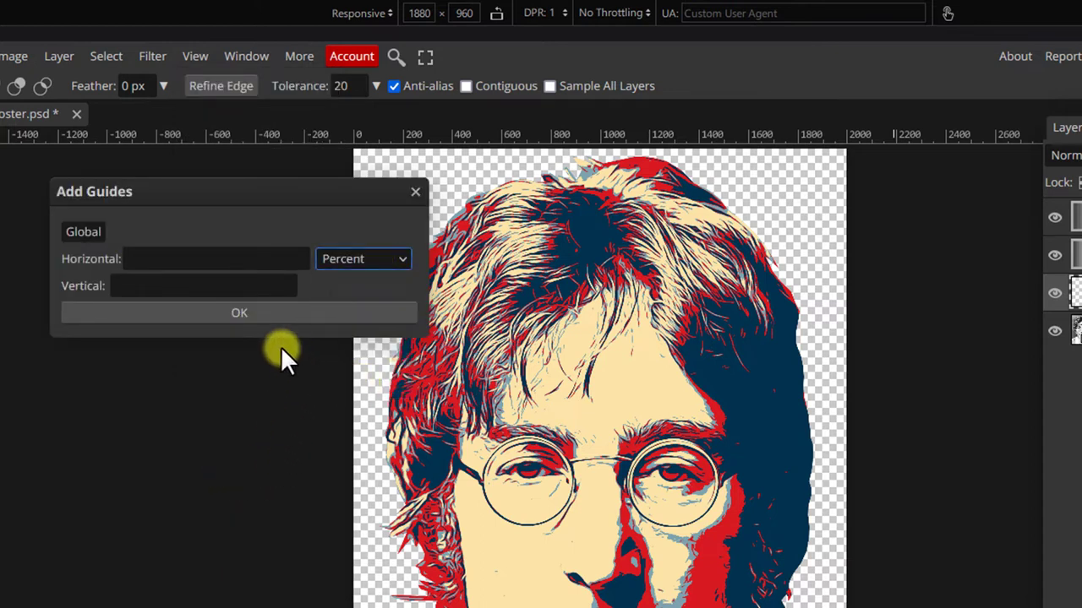
click(164, 286)
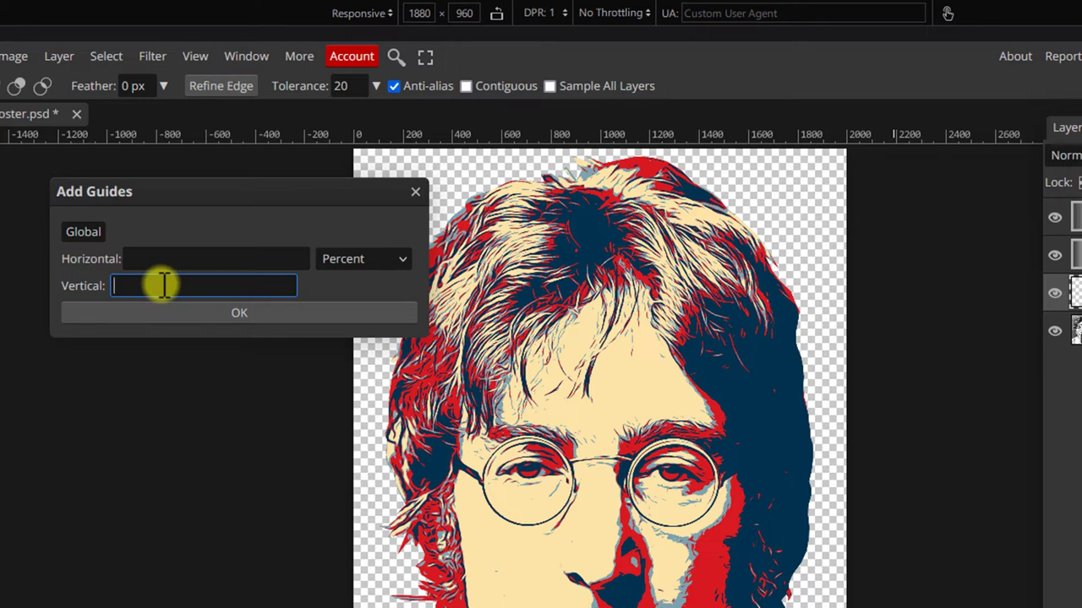
click(282, 317)
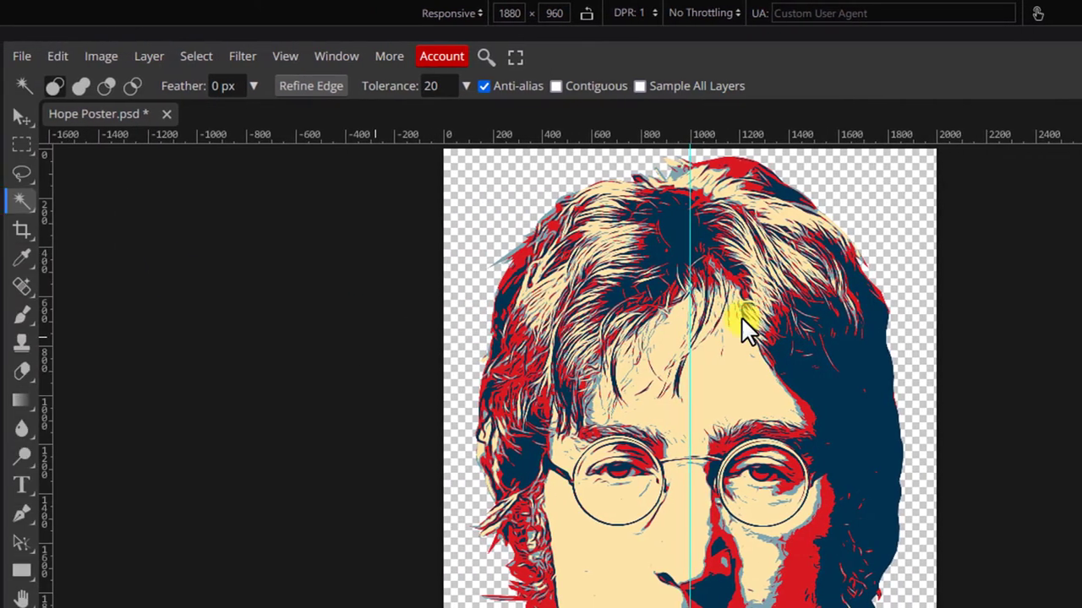
- Fill the left half of Layer 1 with 25% grey (saturation 0) and hide Gradient Map 1
click(22, 143)
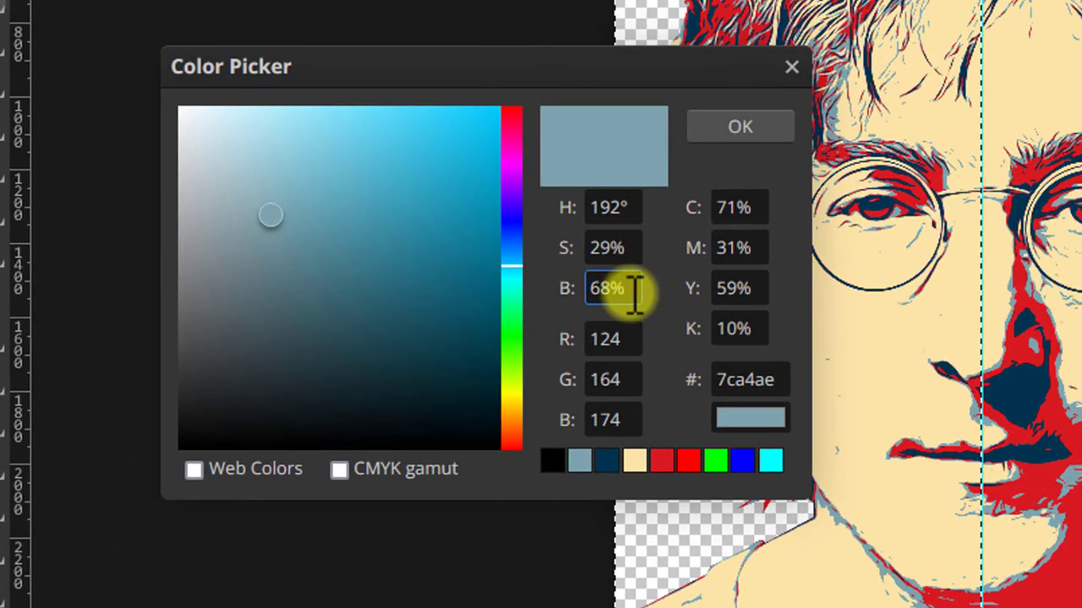
click(674, 176)
click(669, 128)
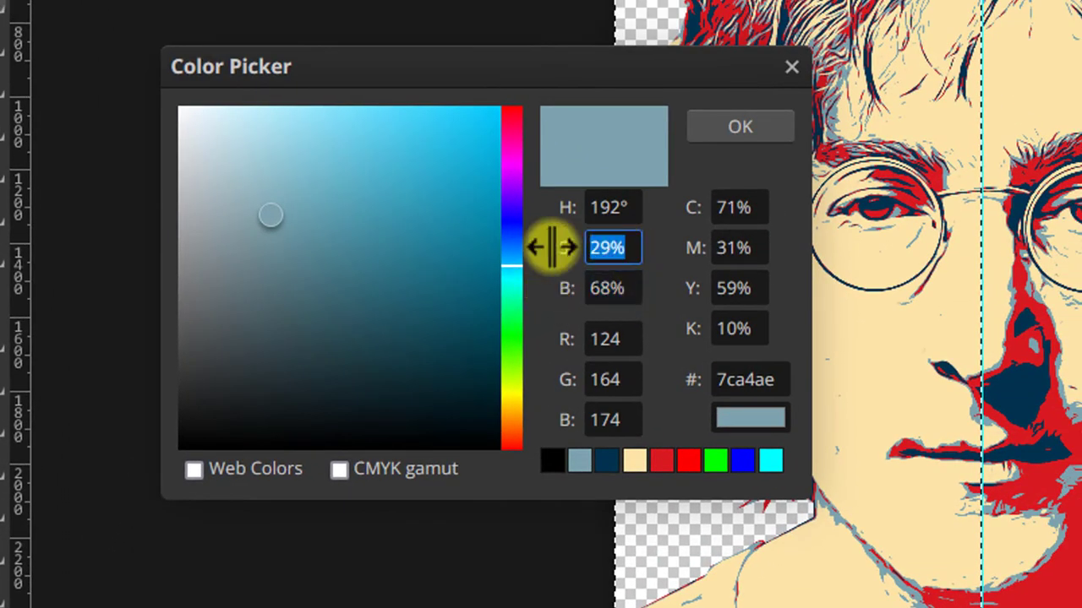
click(634, 281)
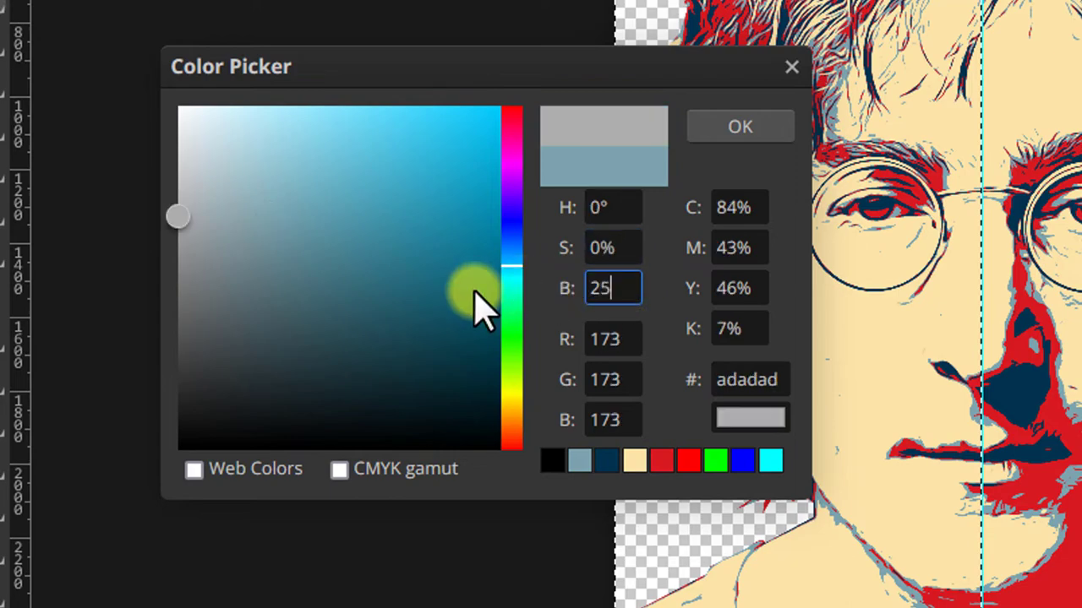
click(742, 127)
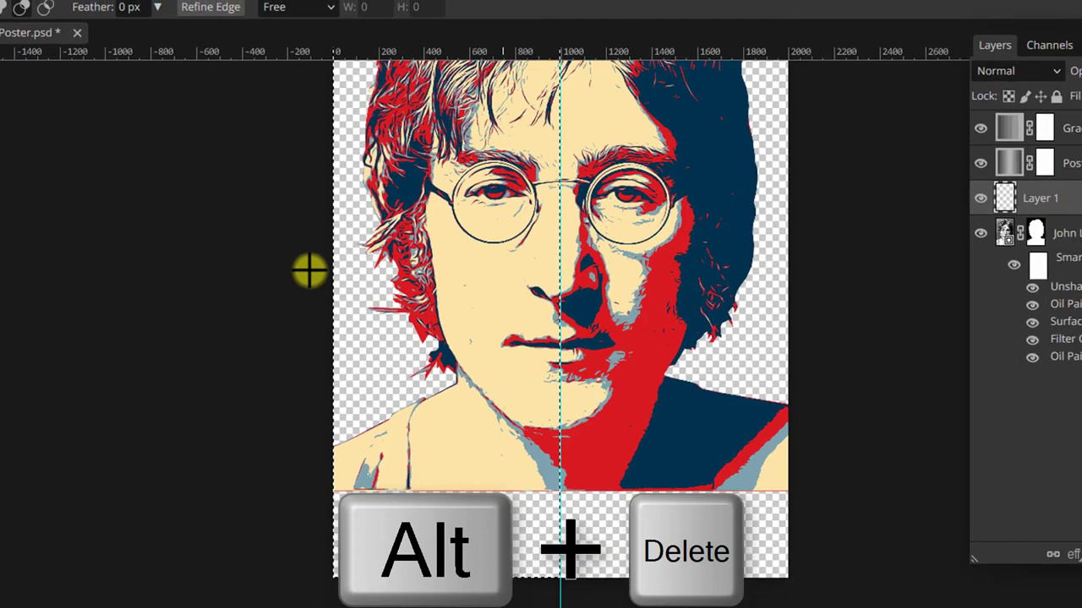
key(alt+Delete)
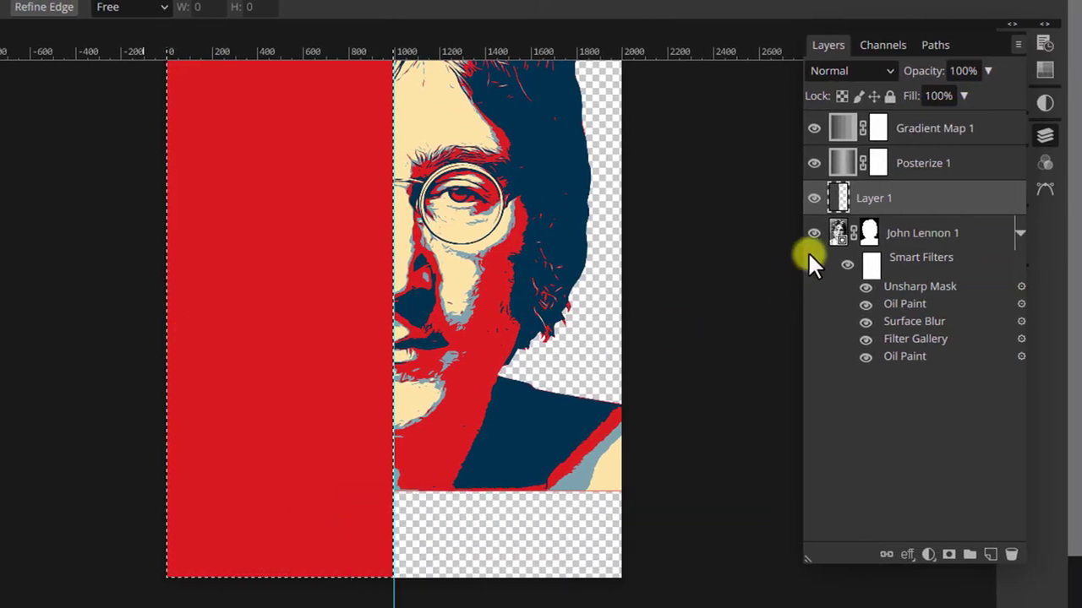
click(814, 128)
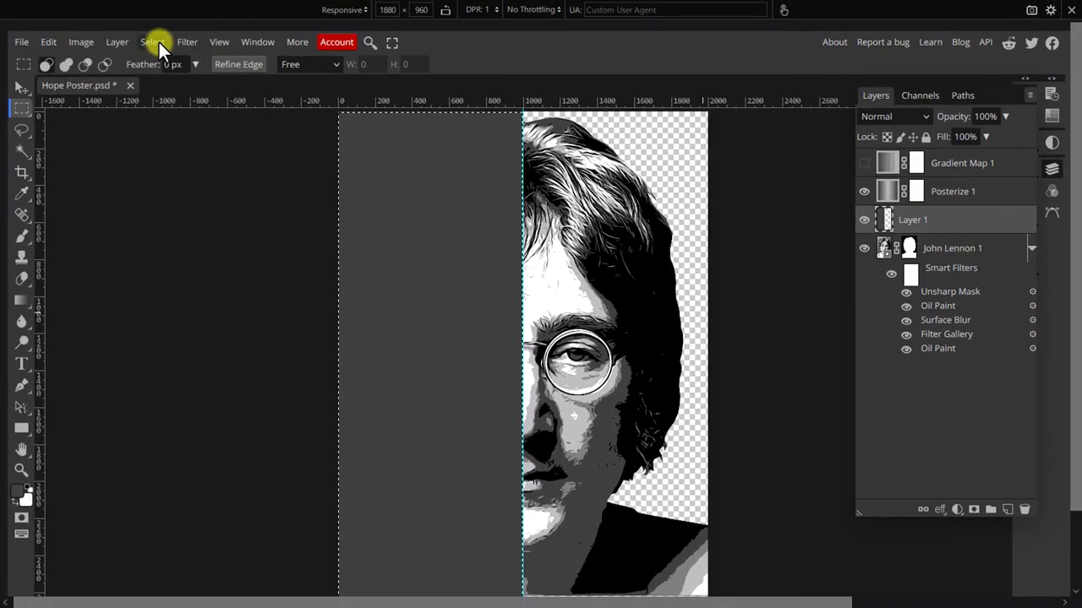
- Fill the inverted right half with 50% grey, move Layer 1 below the portrait, and deselect
click(155, 42)
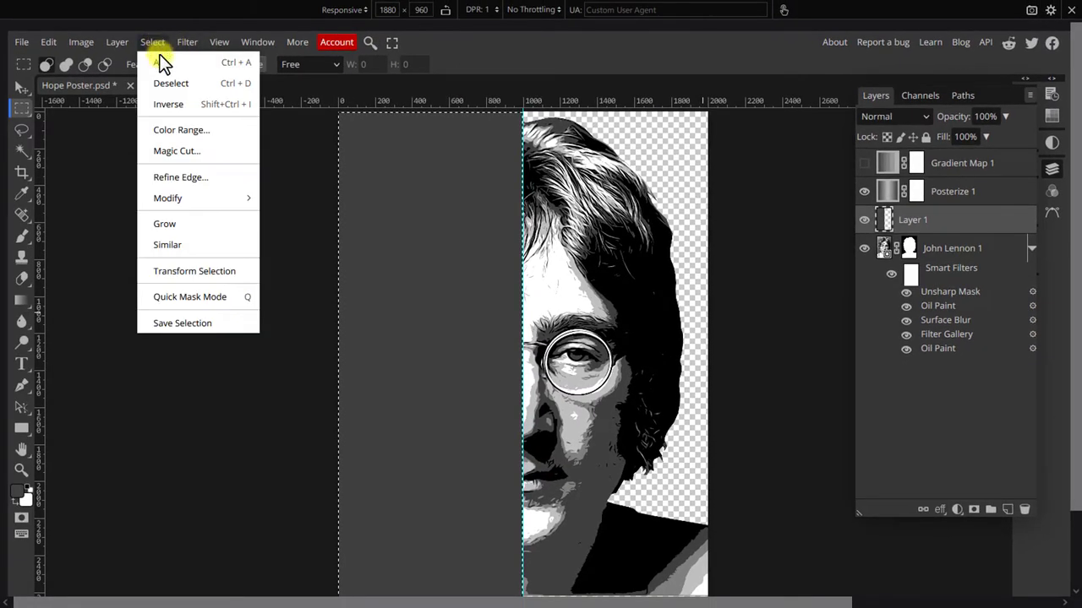
click(173, 104)
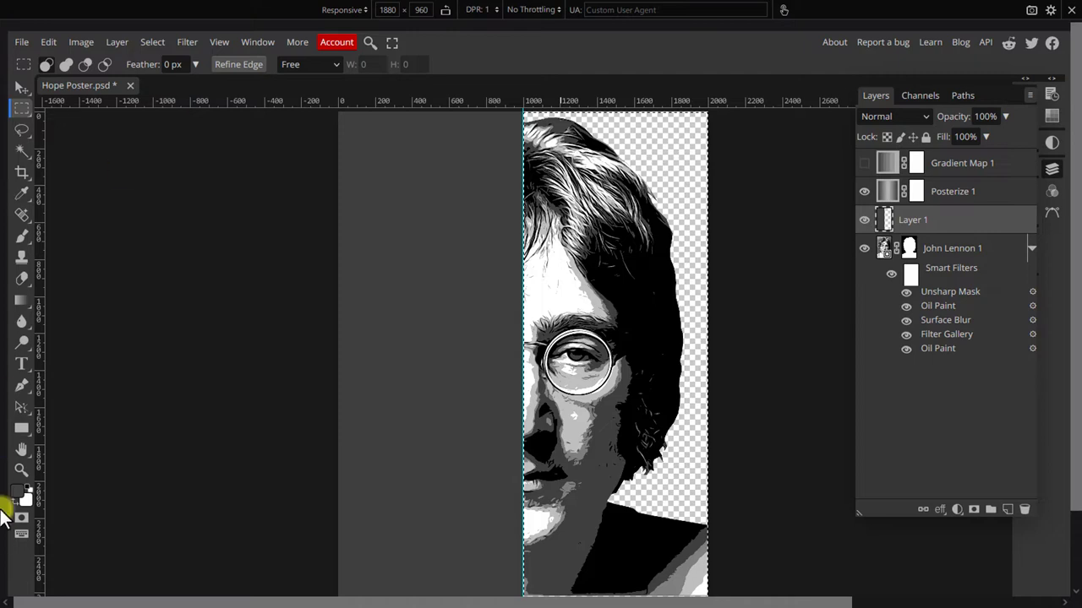
click(17, 491)
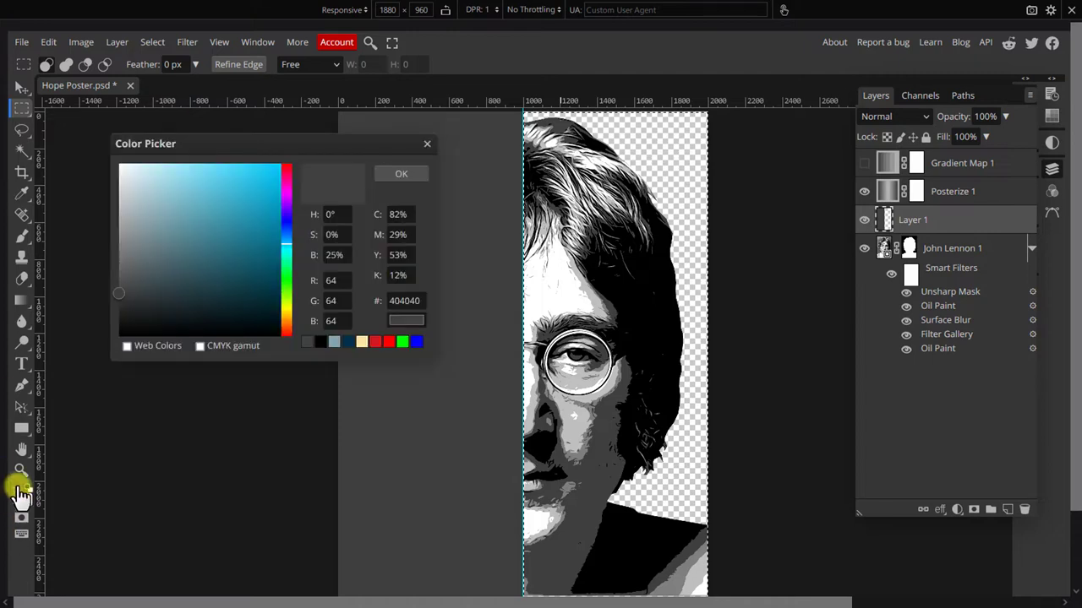
click(336, 254)
text(50)
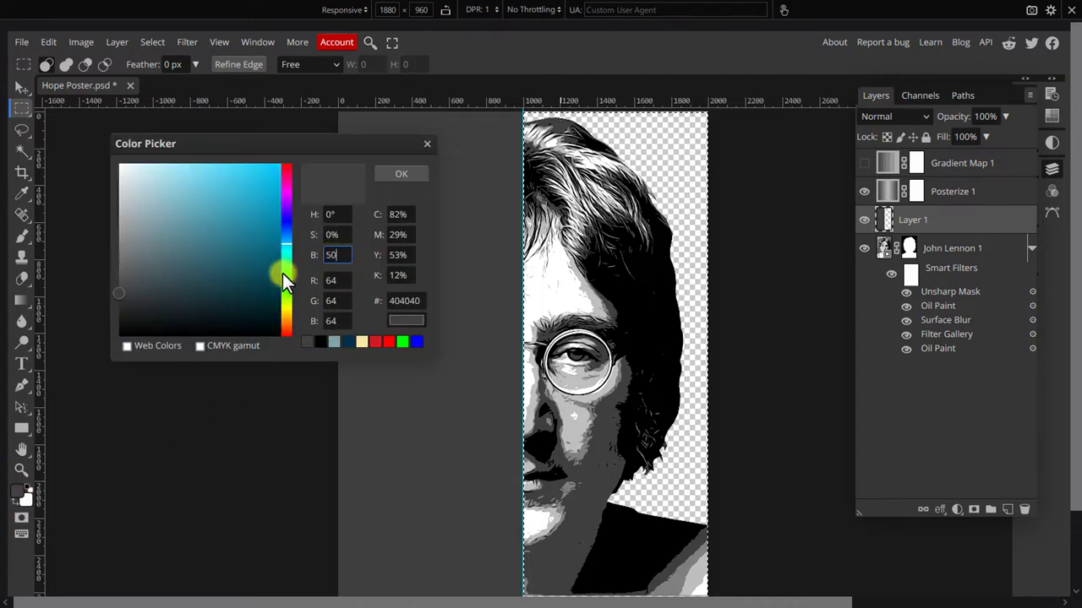
click(400, 174)
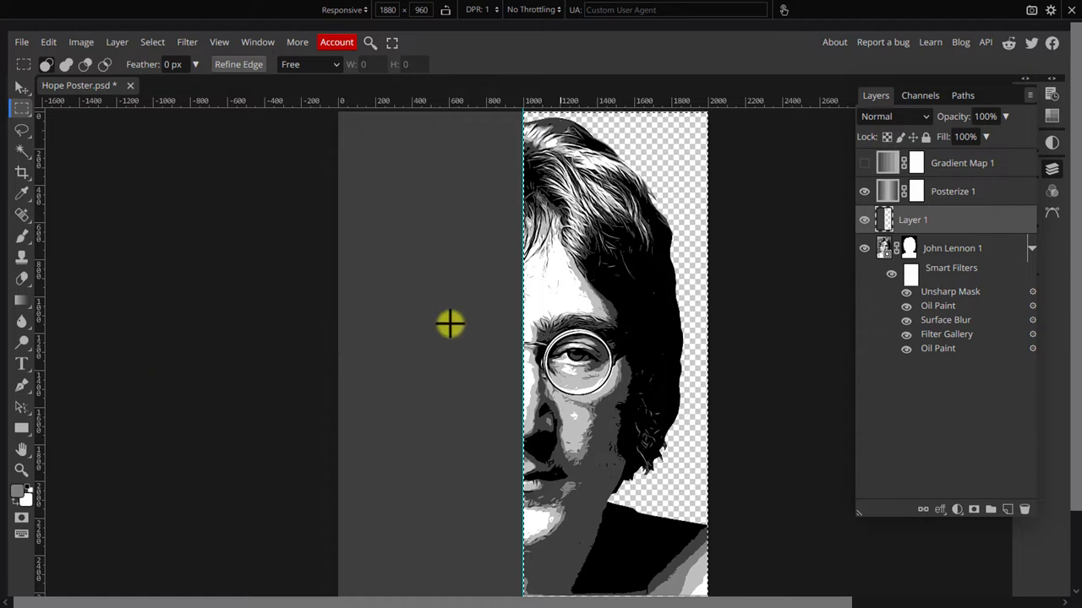
key(alt+Delete)
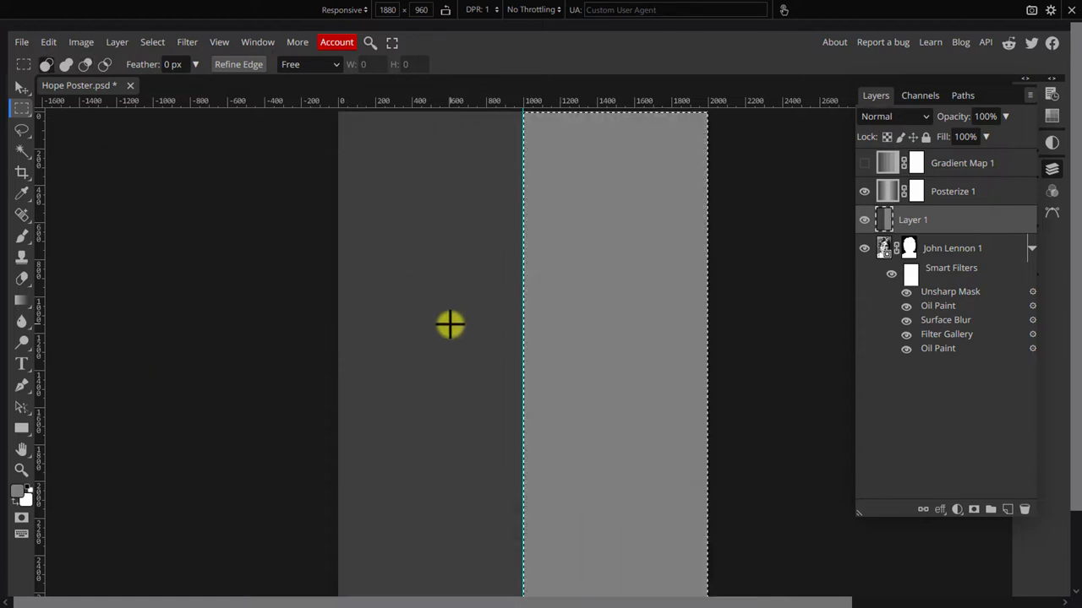
drag(919, 221, 921, 359)
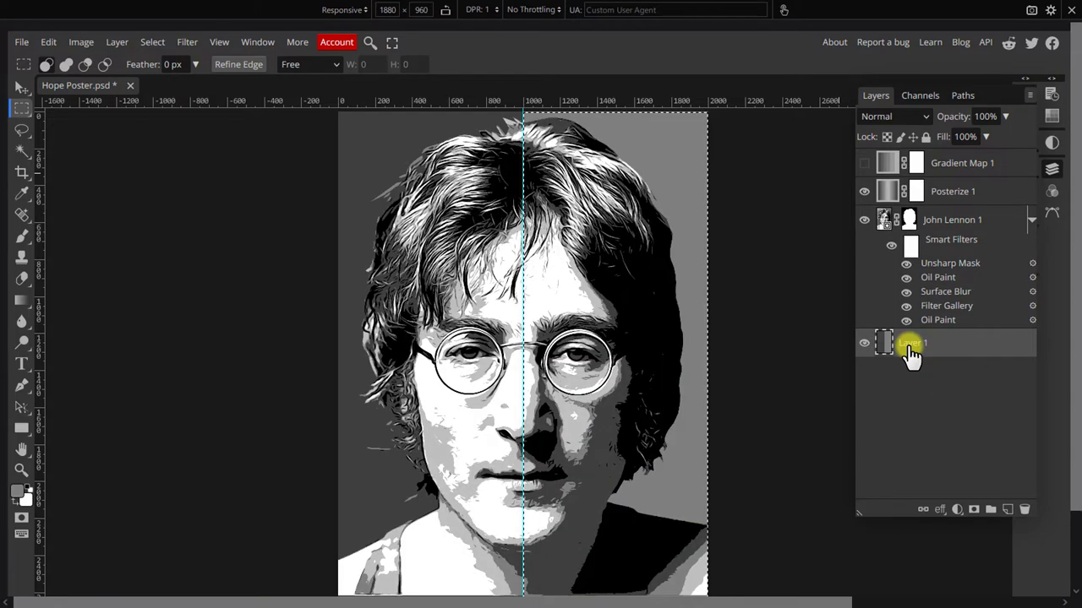
key(ctrl+d)
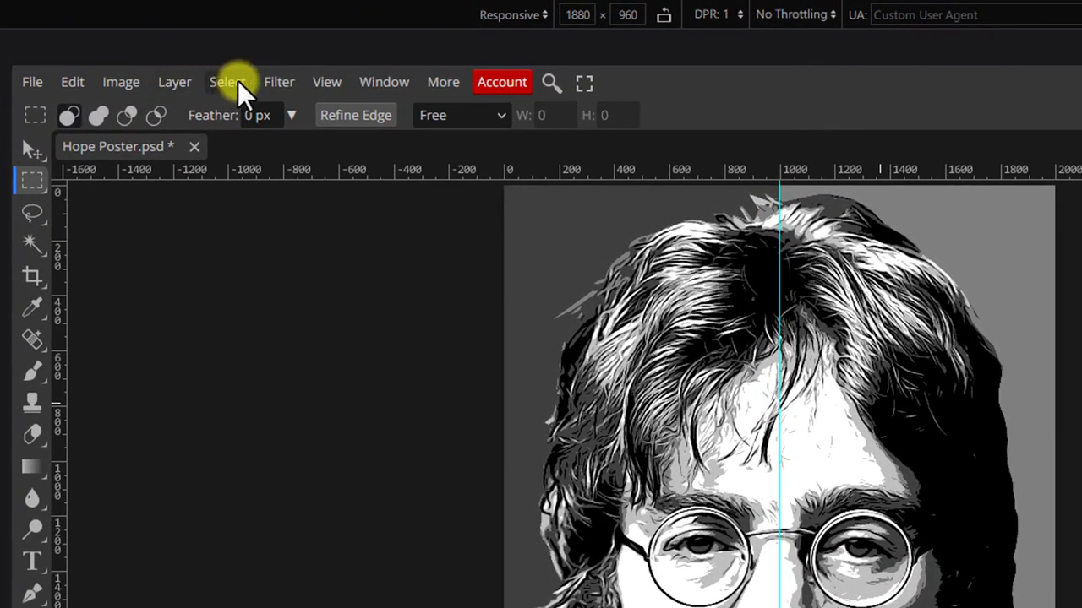
- Select the whole canvas and turn the selection into a 1 px border
click(239, 82)
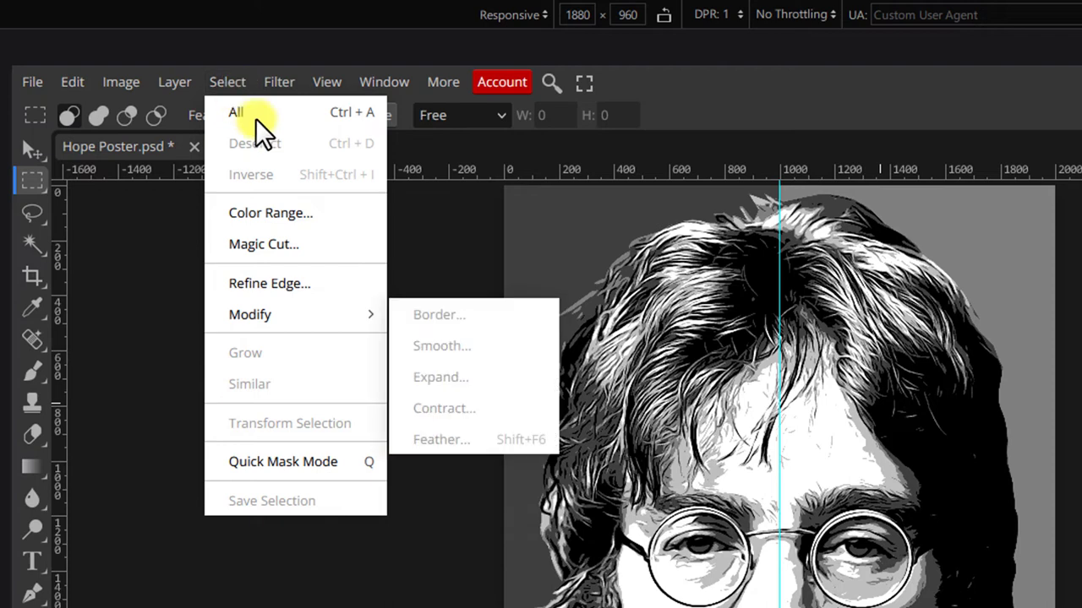
click(253, 112)
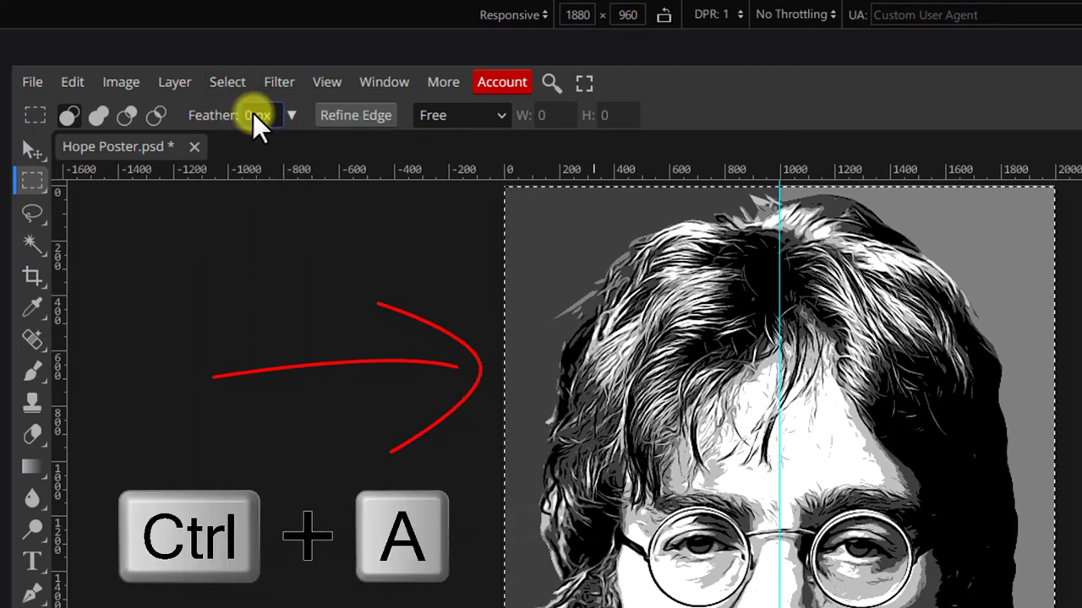
click(227, 84)
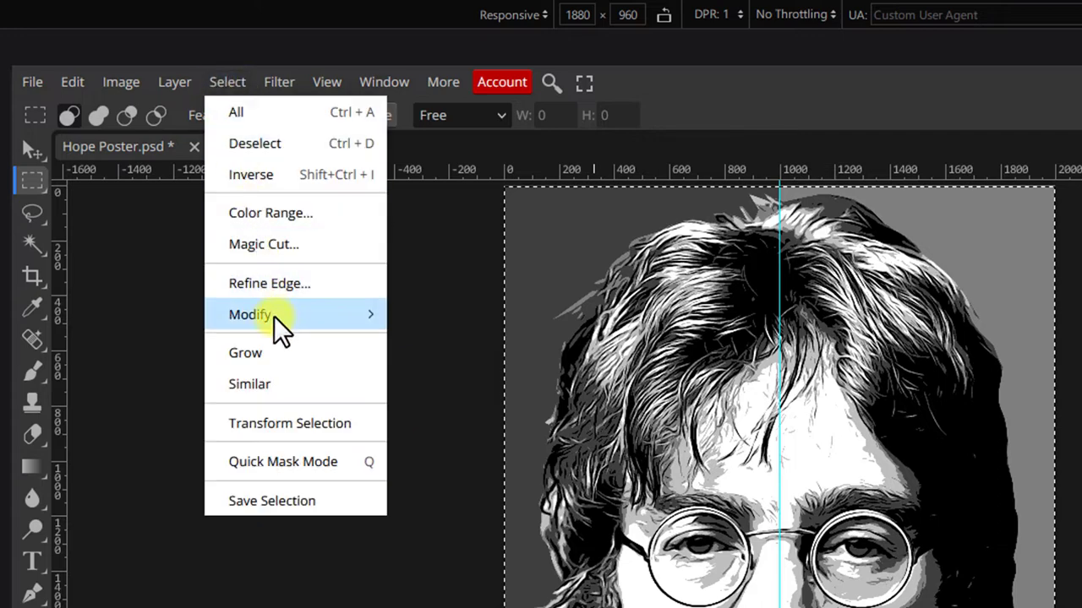
mouse_move(274, 316)
click(441, 315)
text(120)
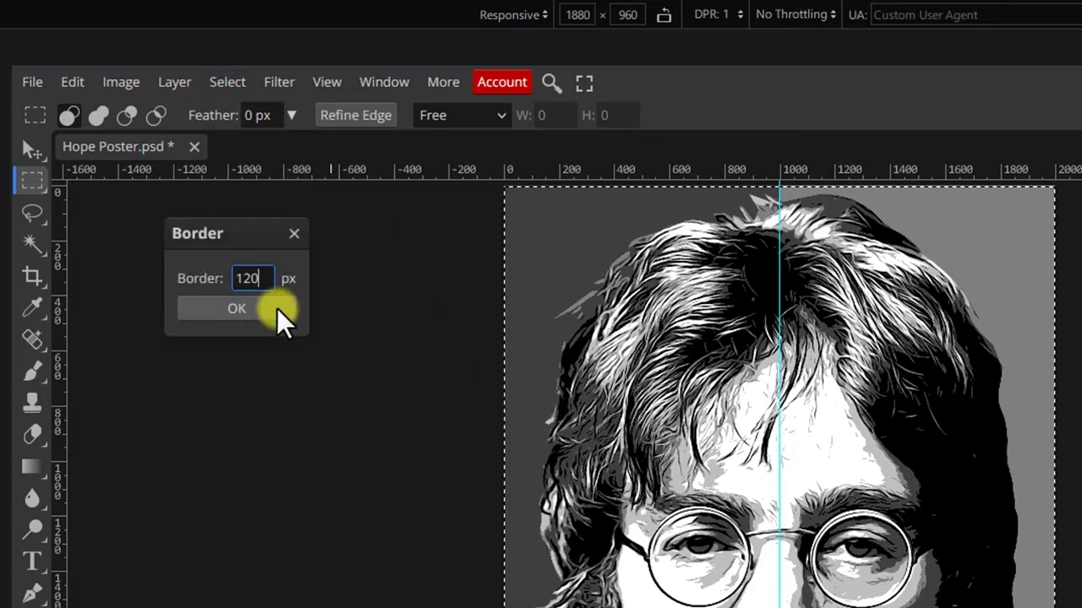
click(278, 308)
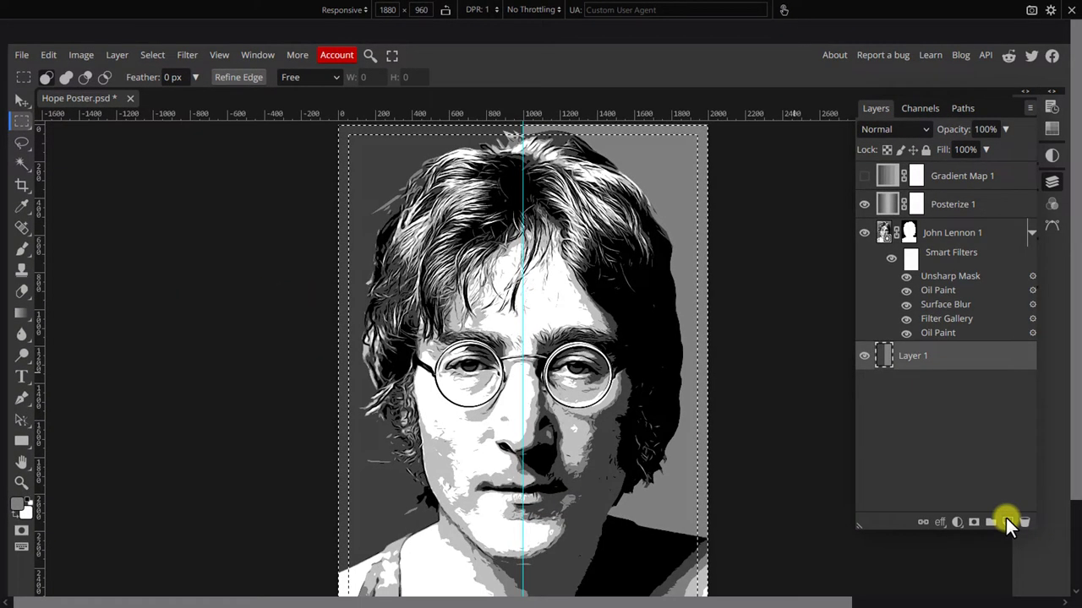
- Fill the 1 px border with white on a new Layer 2 placed above John Lennon 1
click(1007, 520)
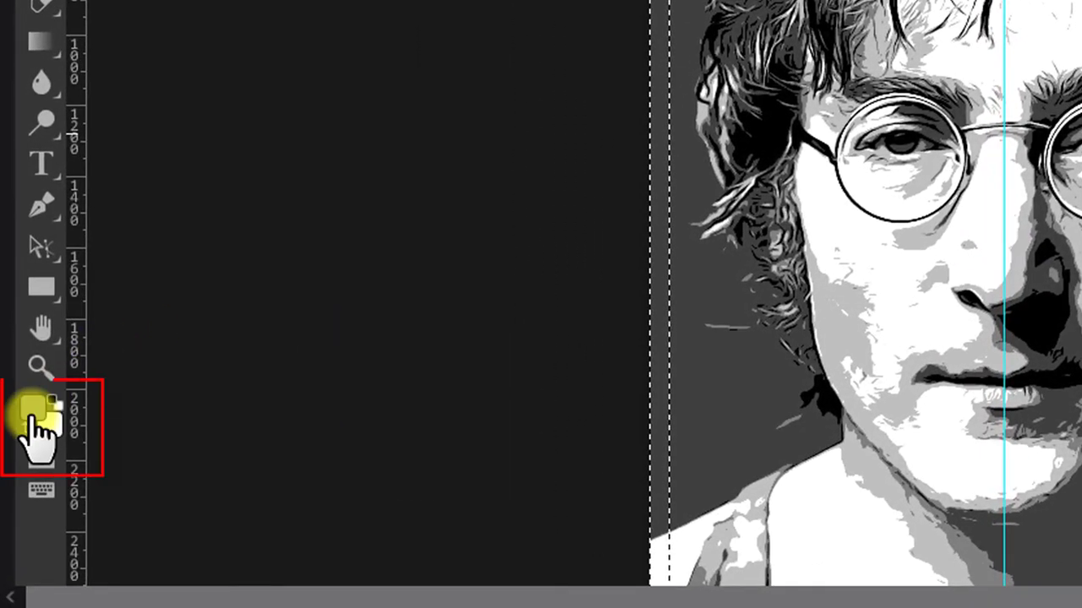
click(34, 413)
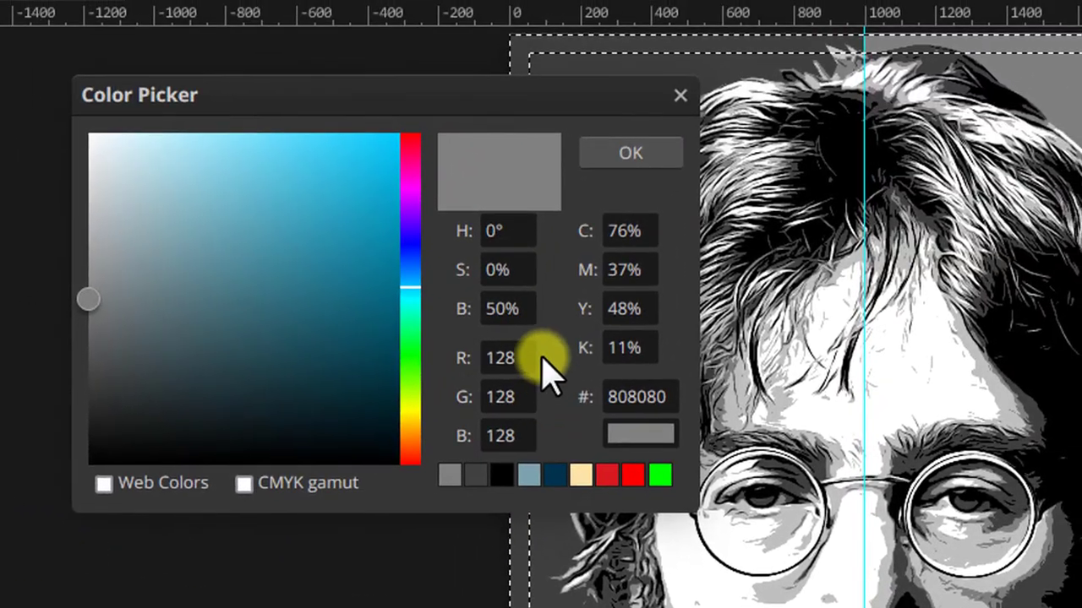
click(507, 309)
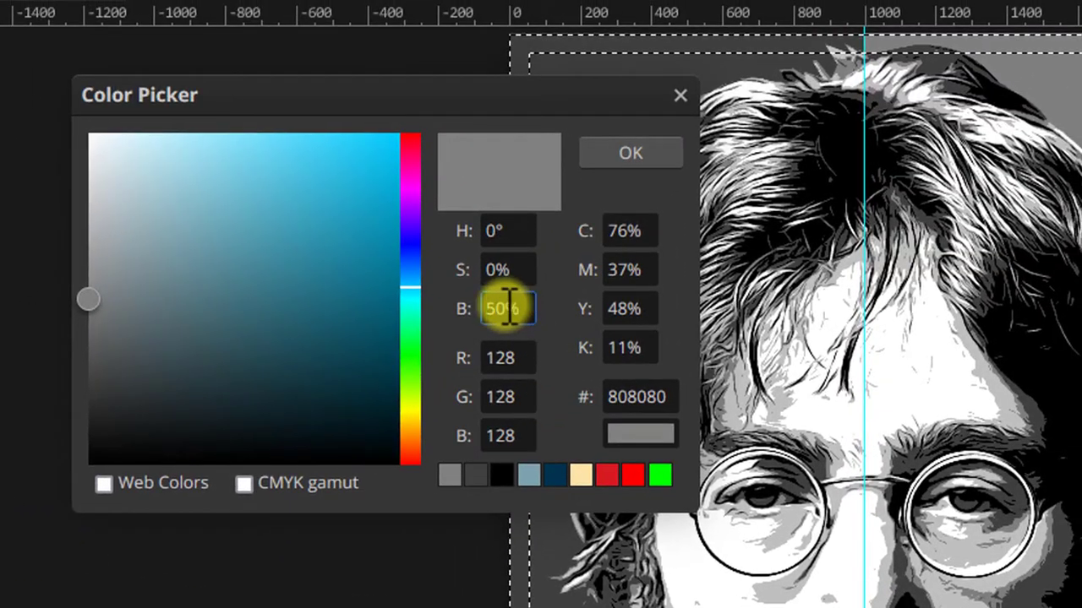
text(100)
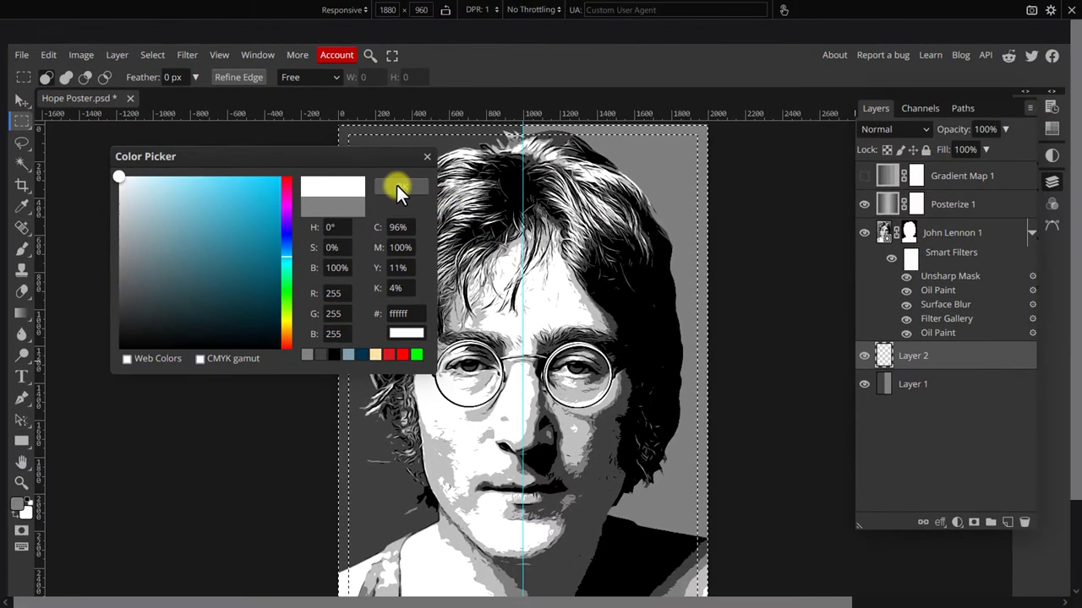
click(396, 185)
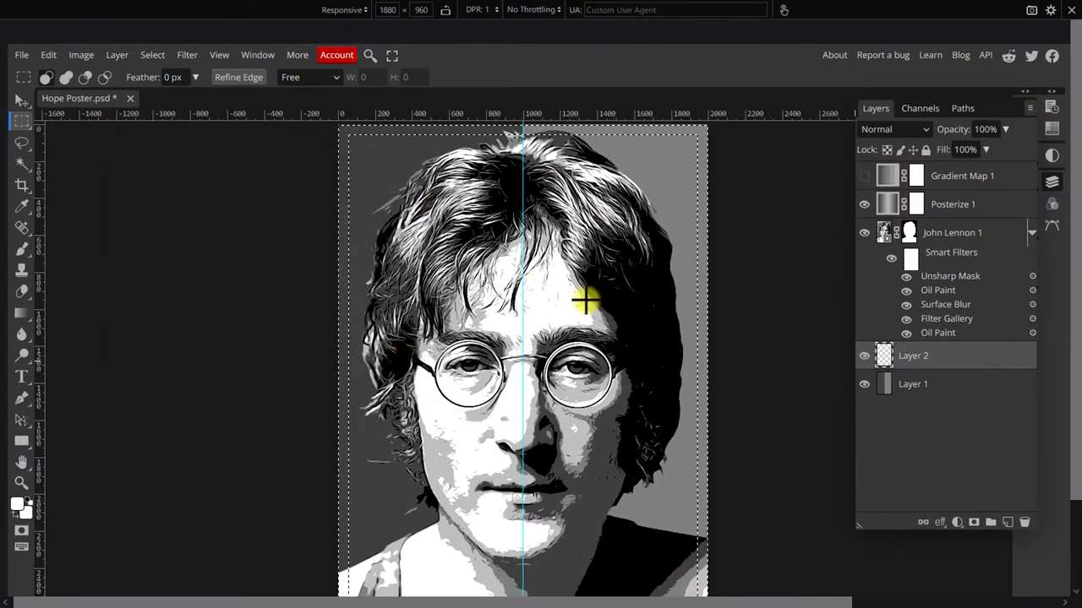
key(alt+BackSpace)
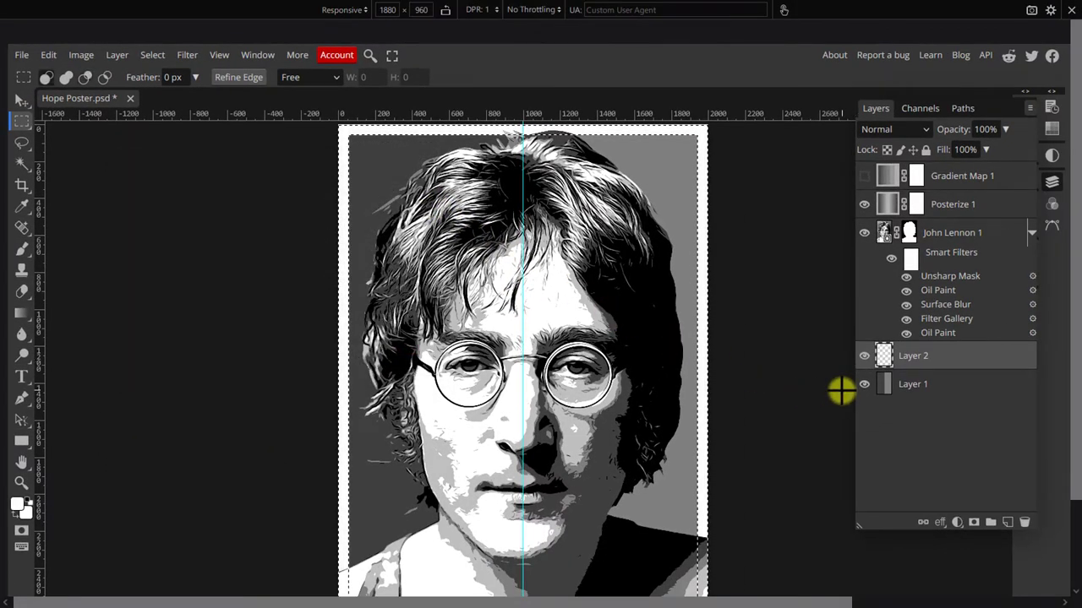
drag(918, 355, 923, 254)
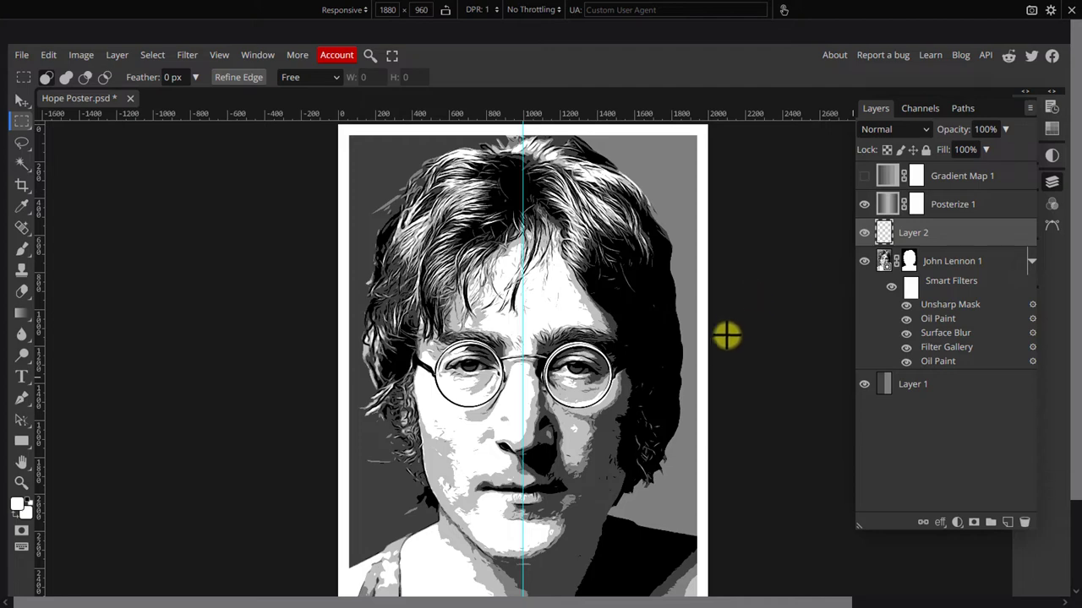
scroll(715, 357, down, 1)
- Add Layer 3 below Layer 2 and marquee a band across the poster's bottom
scroll(715, 357, down, 1)
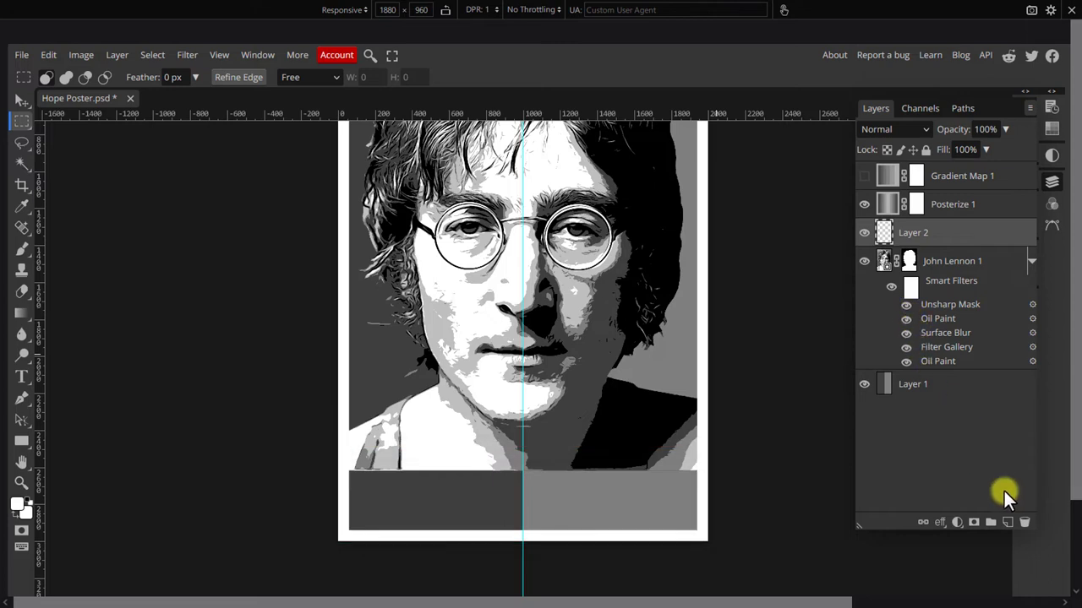
click(1010, 519)
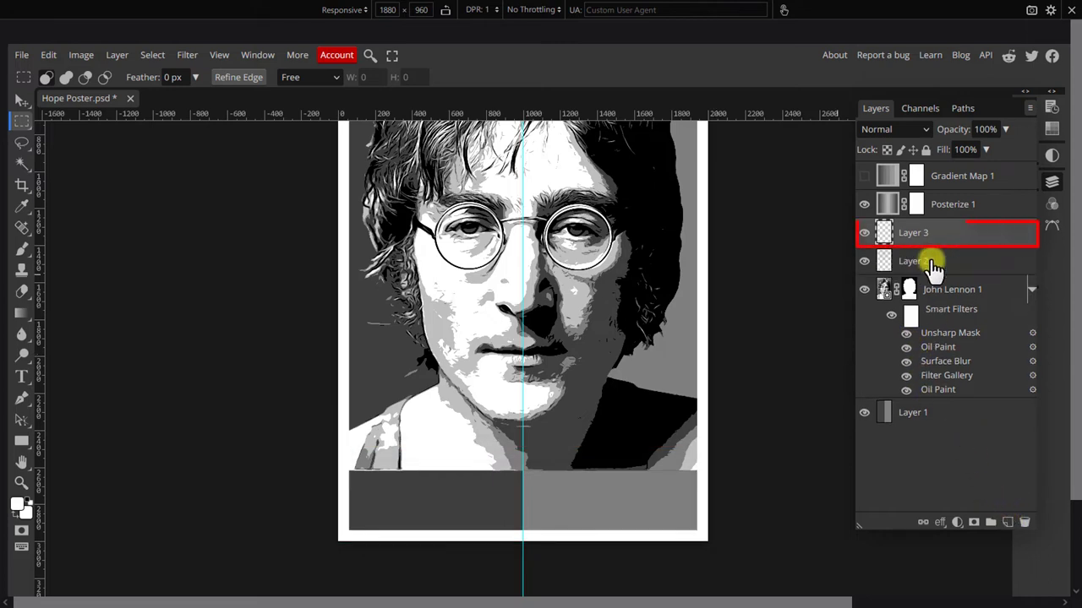
drag(930, 234, 932, 275)
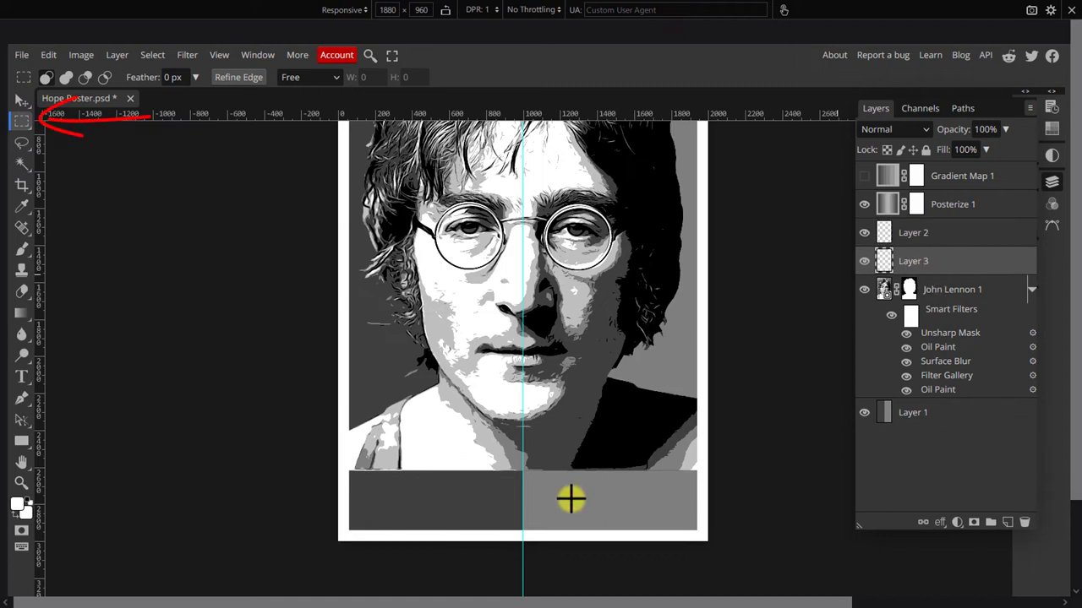
drag(710, 542, 304, 437)
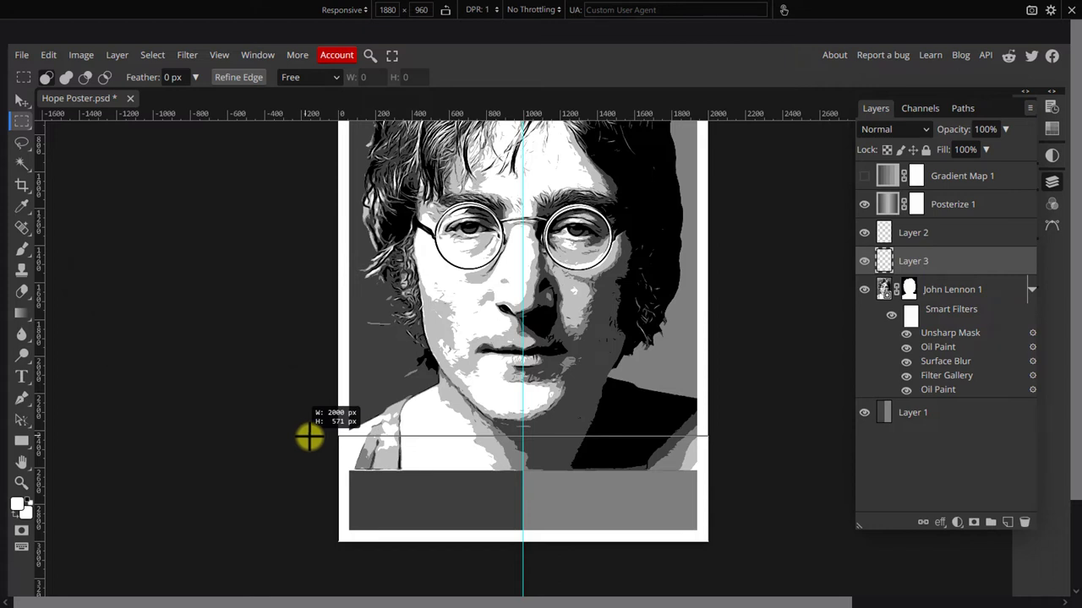
drag(310, 436, 309, 436)
- Fill the bottom band with black, deselect, and make Gradient Map 1 visible again
click(17, 505)
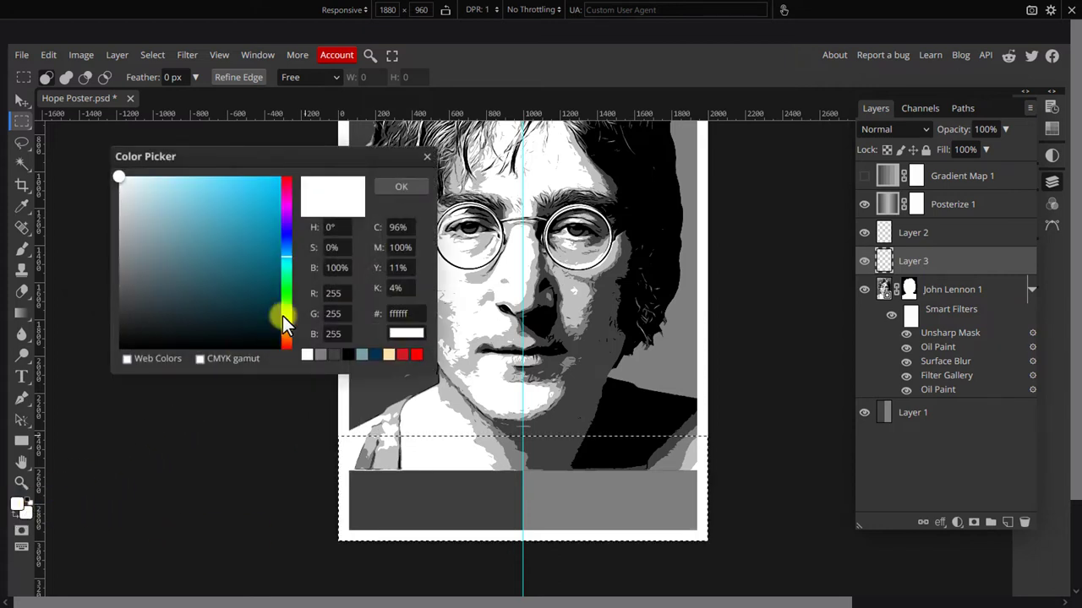
click(342, 268)
text(0)
click(404, 196)
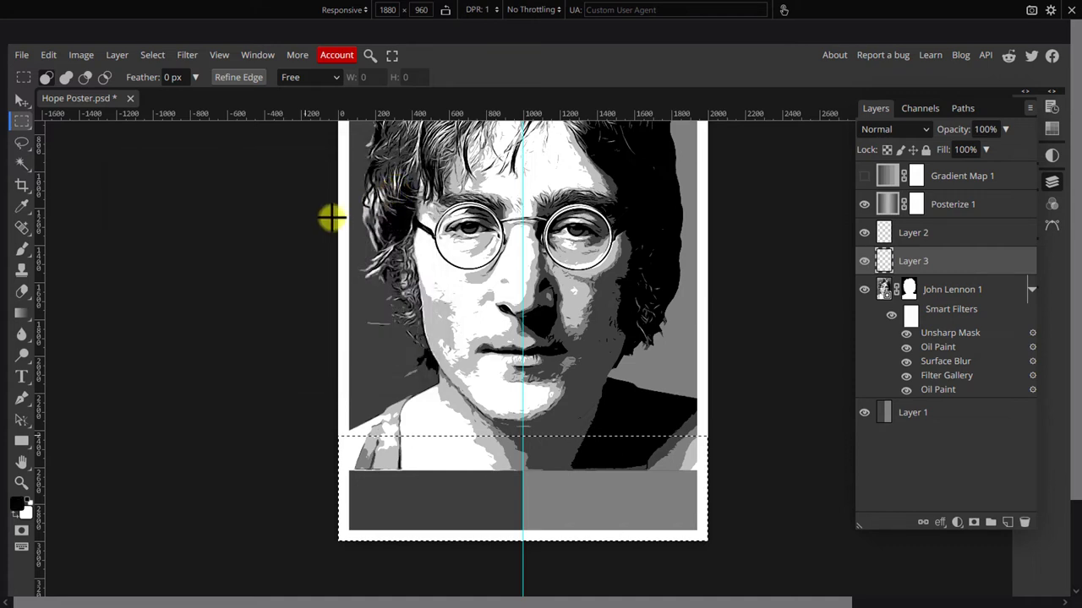
key(alt+Delete)
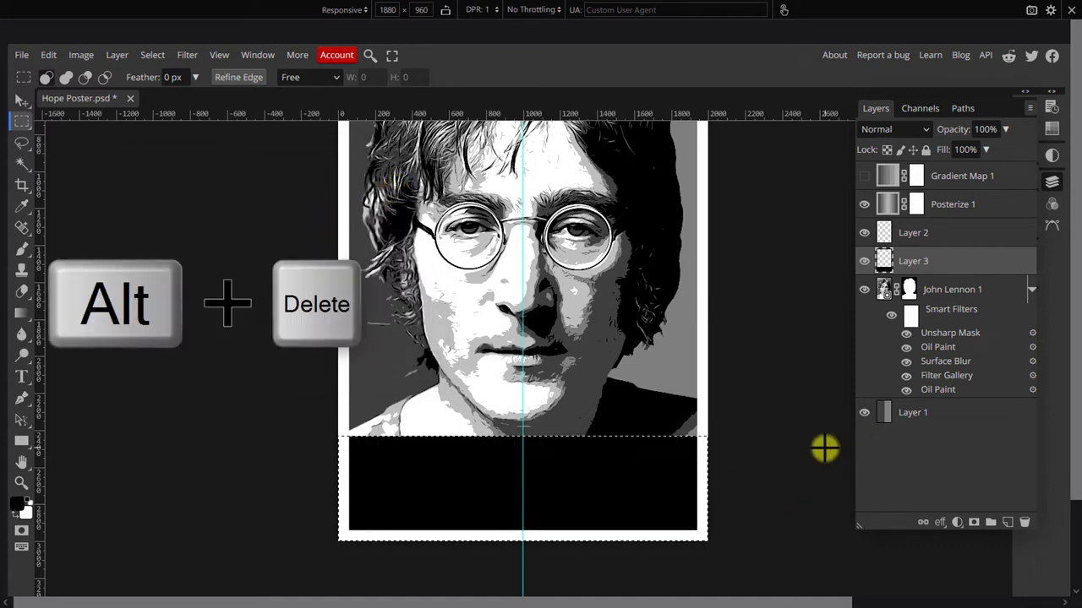
key(ctrl+d)
scroll(813, 452, up, 2)
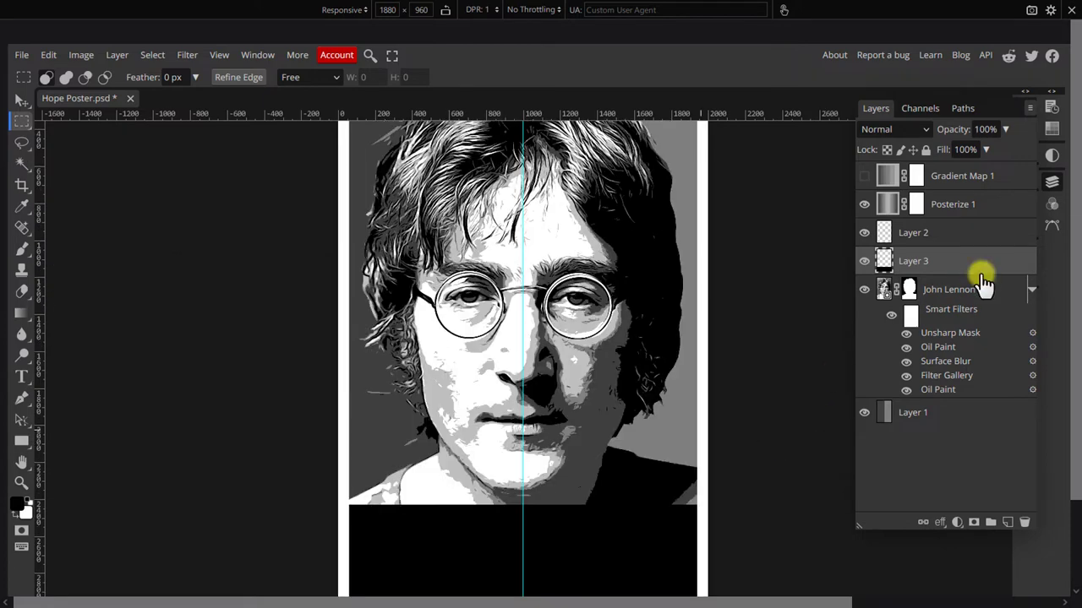
click(864, 175)
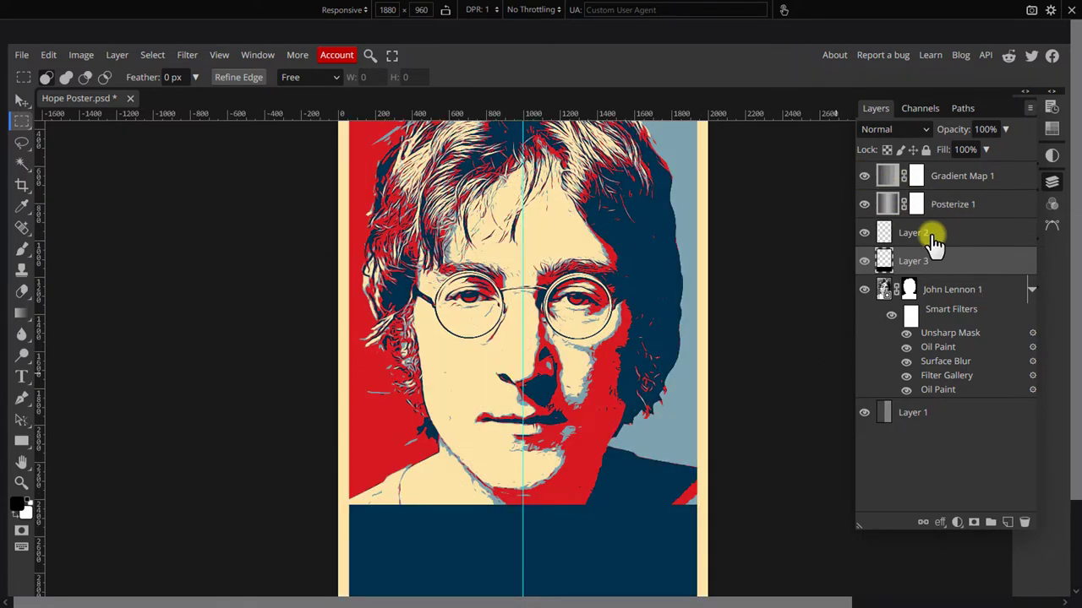
click(930, 235)
- Fill a new Layer 4 with white, then set background to 50% grey and foreground to white
click(1006, 521)
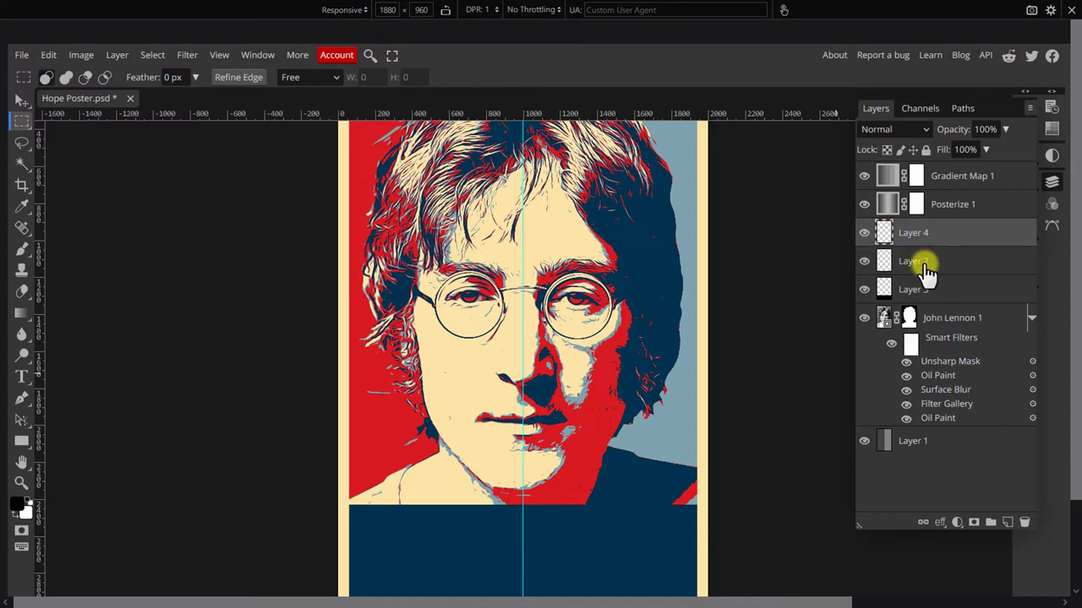
key(ctrl+Delete)
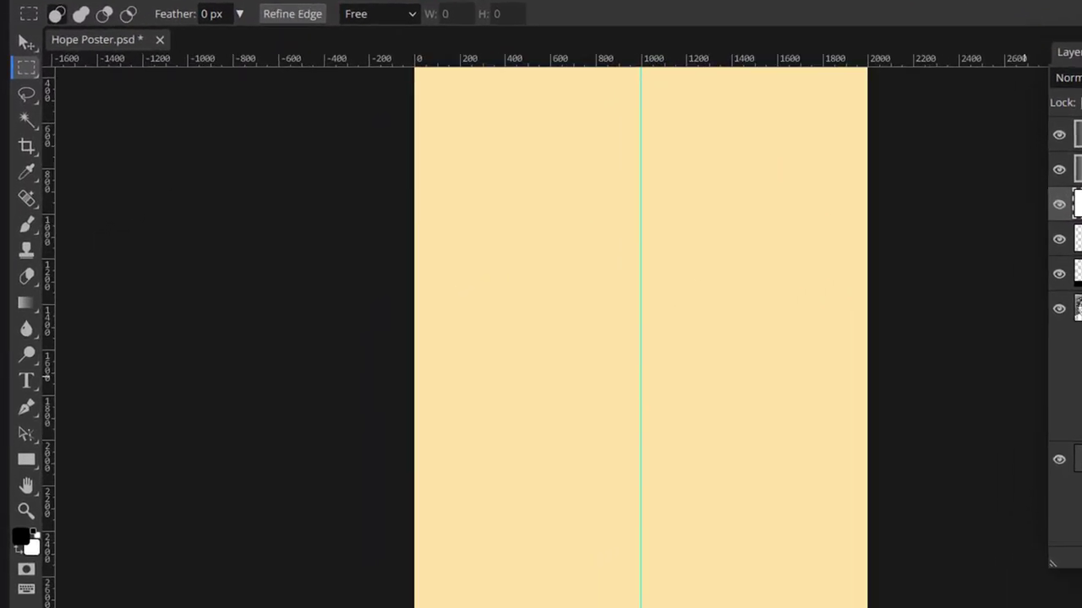
click(30, 546)
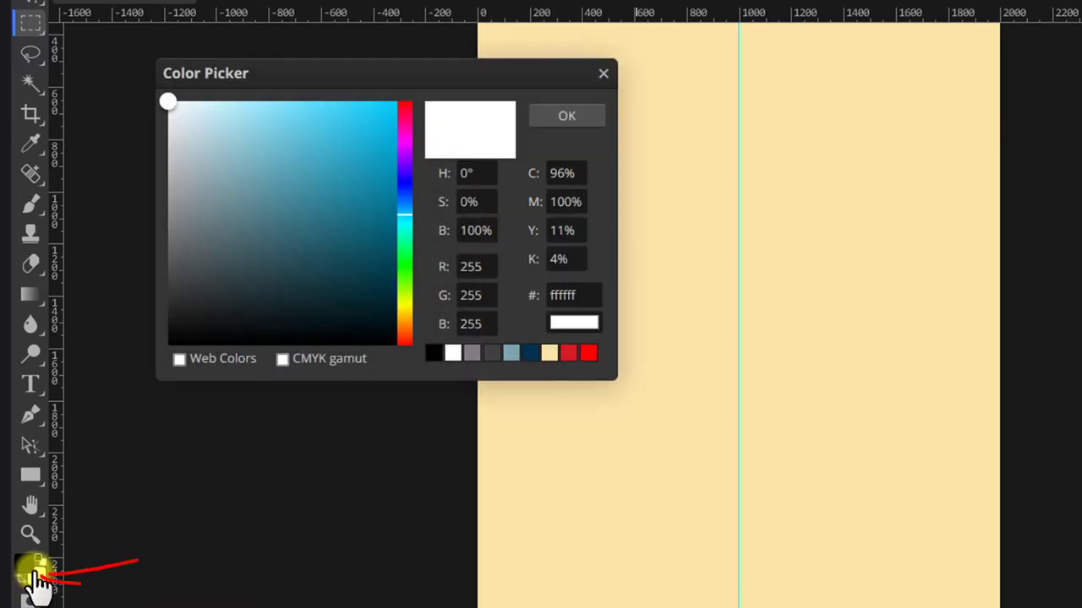
drag(490, 231, 437, 232)
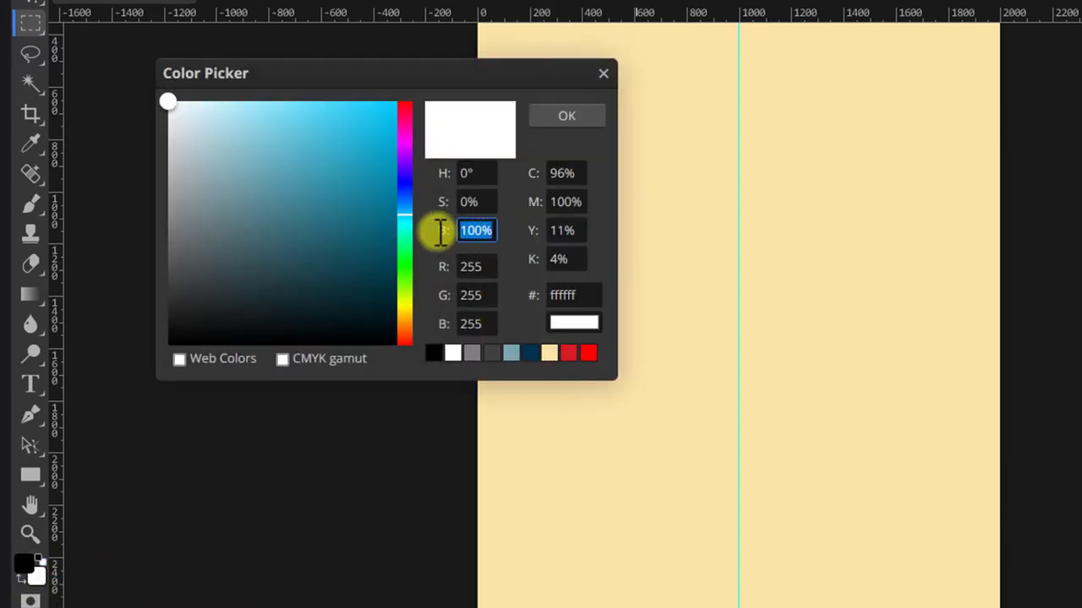
text(50)
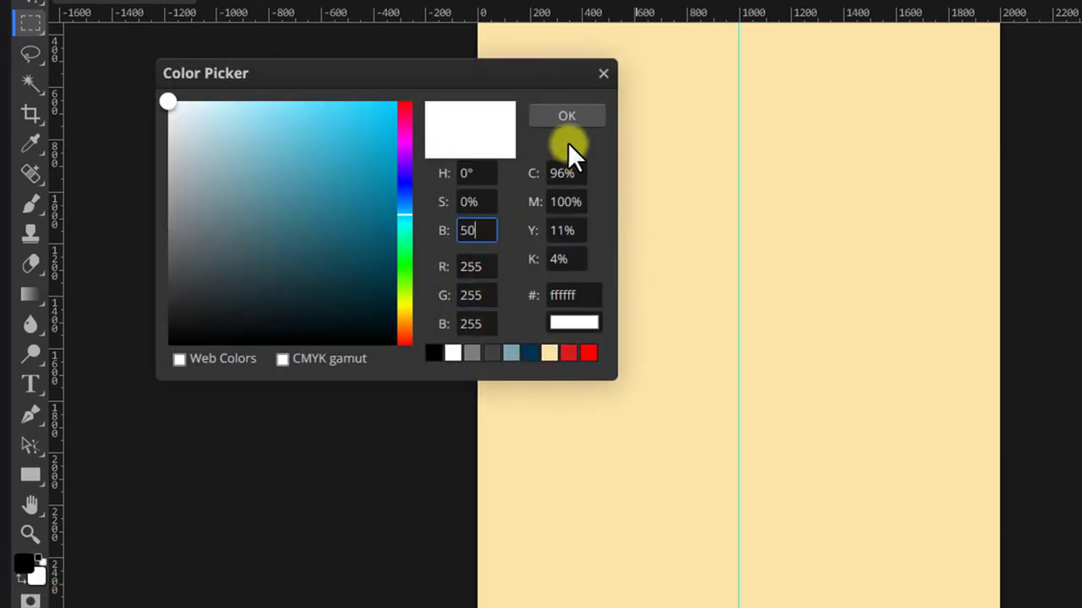
click(563, 118)
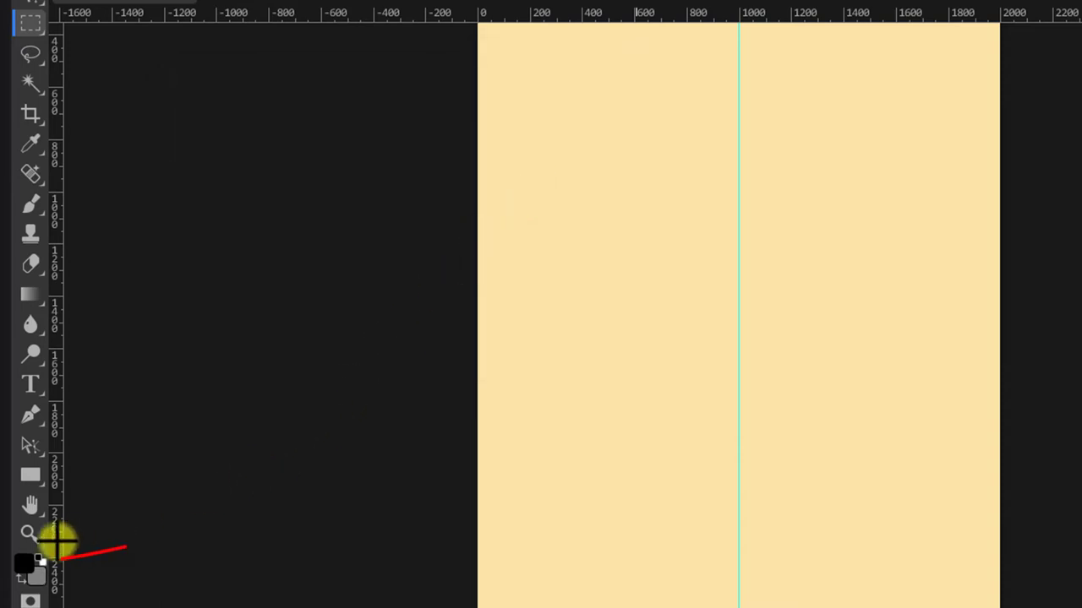
click(23, 561)
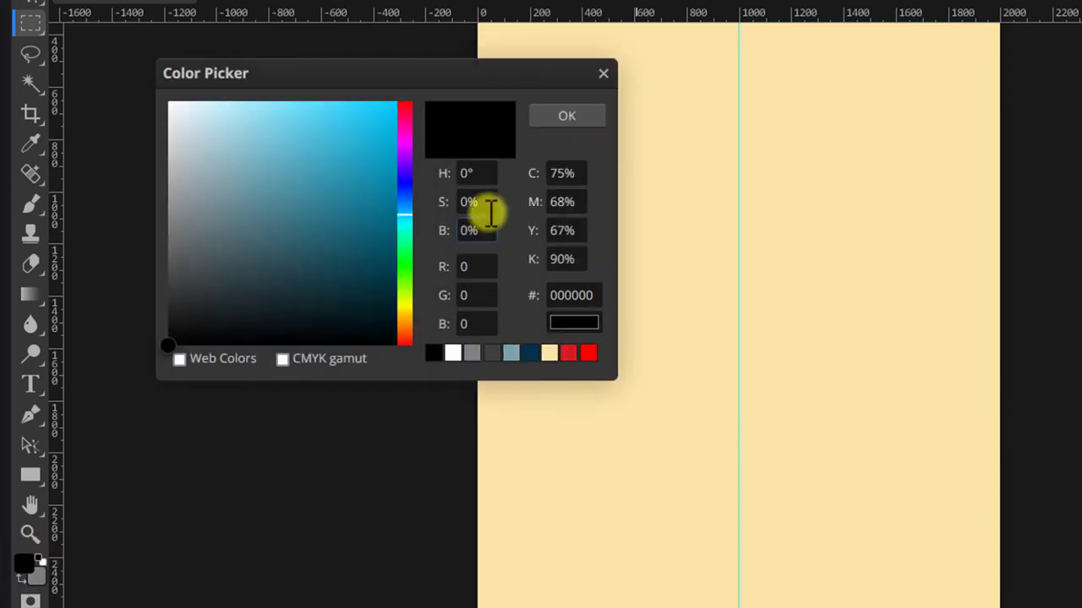
drag(479, 233, 435, 237)
text(1)
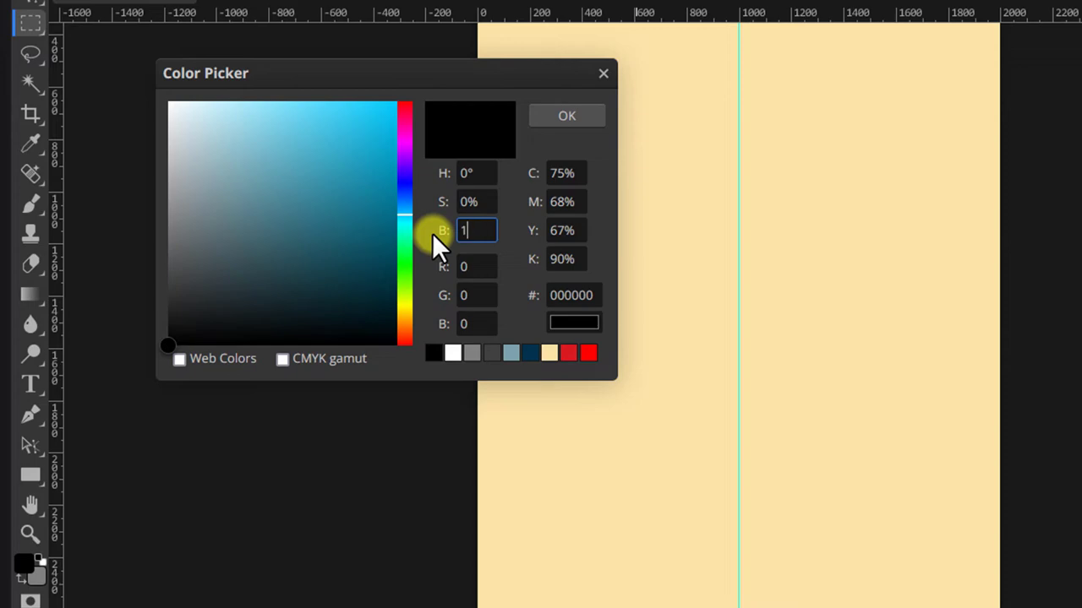
text(00)
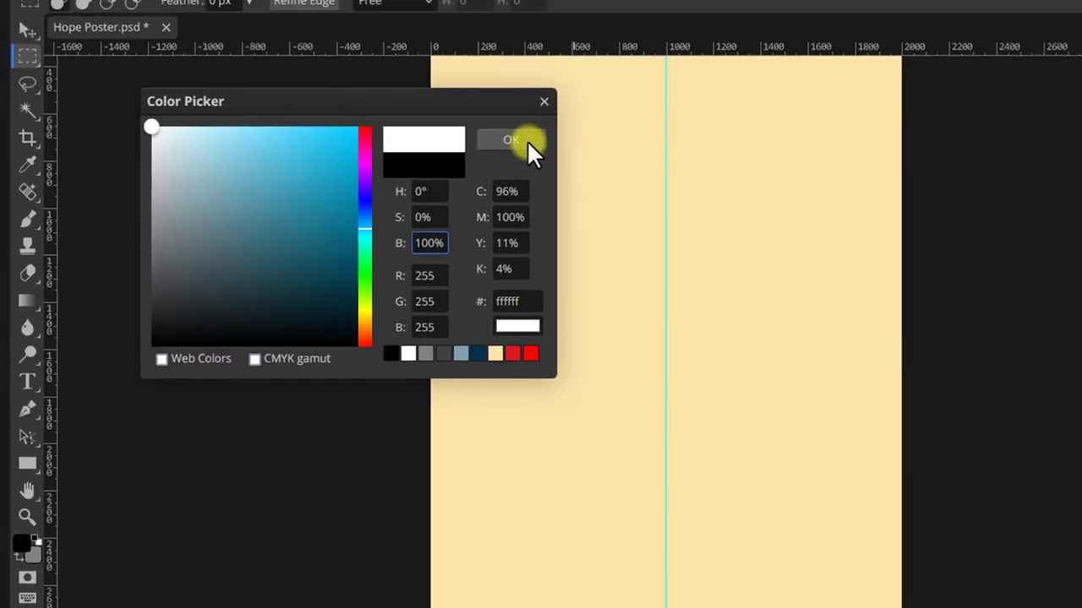
click(566, 116)
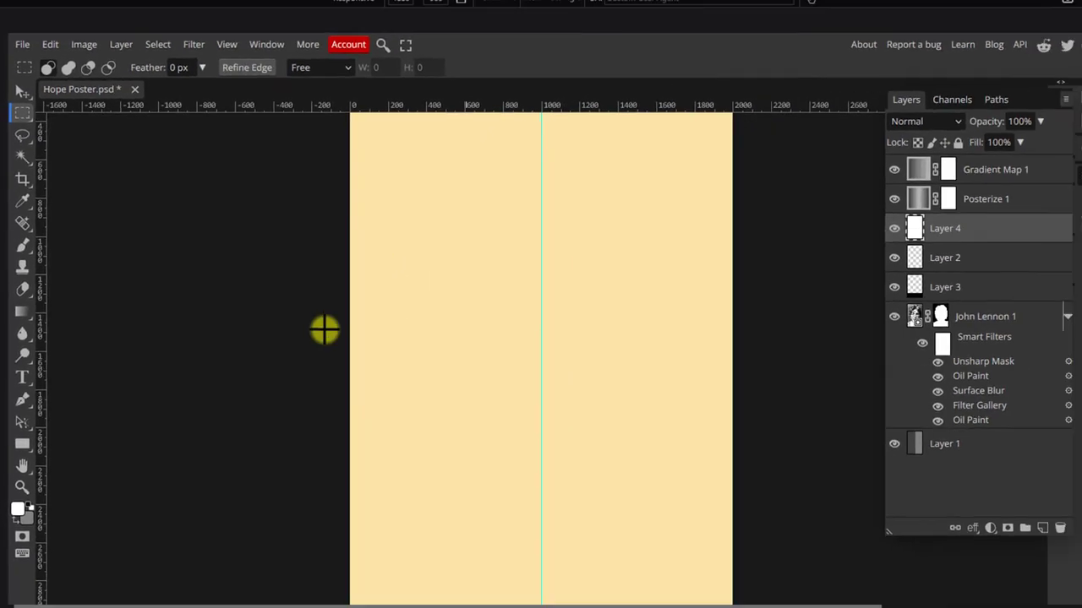
- Set up a Filter Gallery Halftone Pattern on Layer 4: Line pattern, size 2, contrast 50
click(223, 44)
click(196, 44)
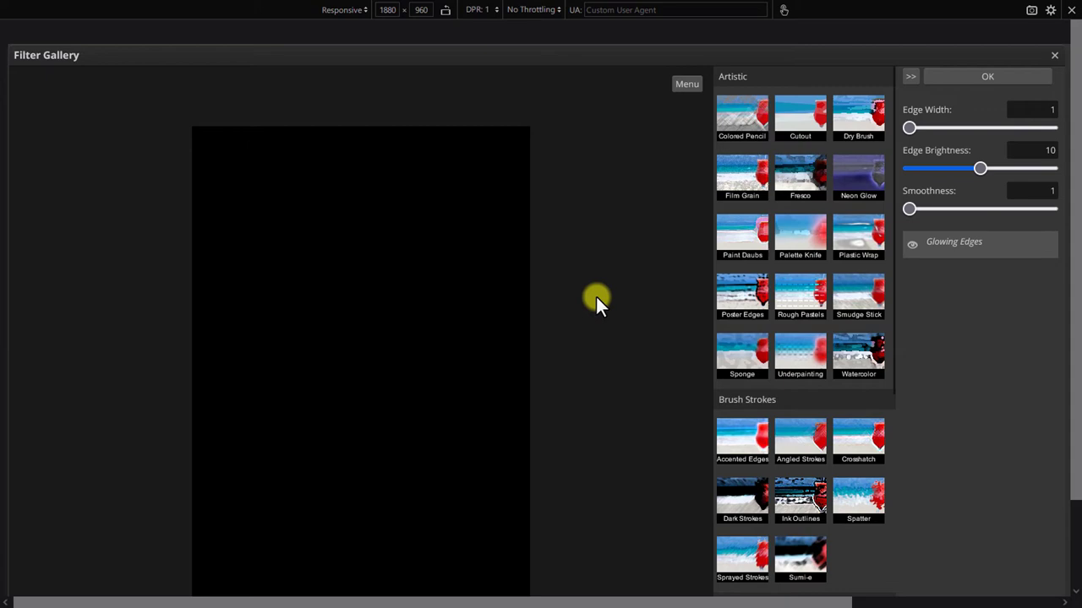
scroll(787, 378, down, 10)
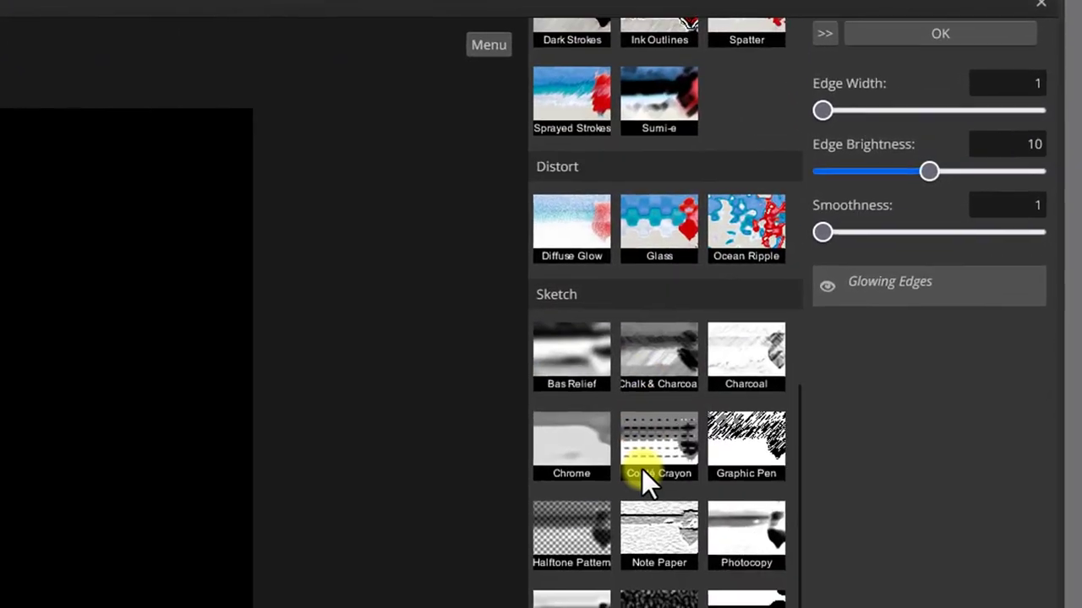
click(540, 532)
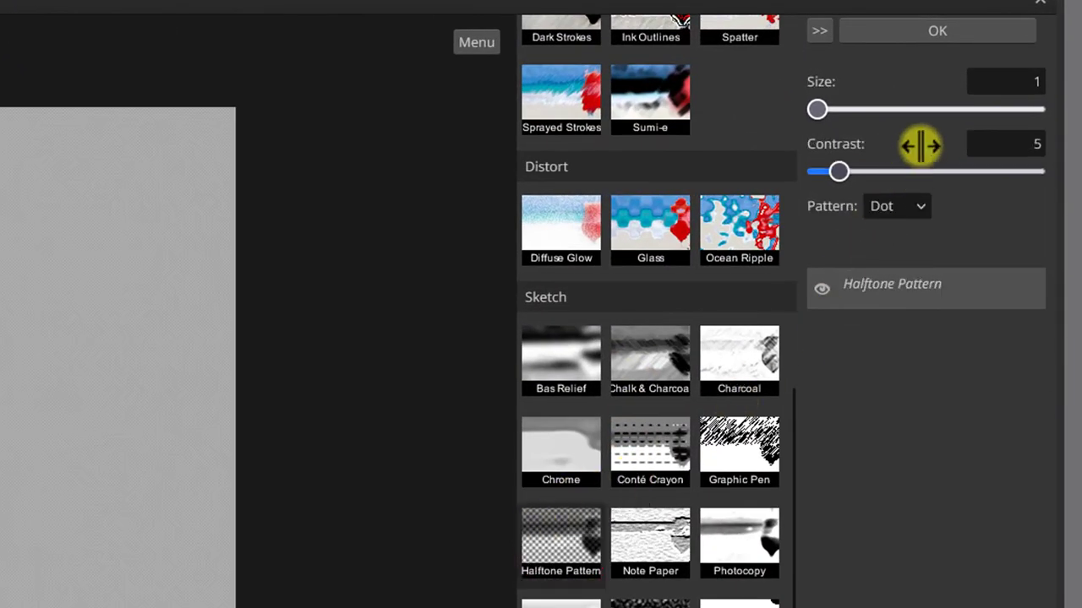
click(894, 203)
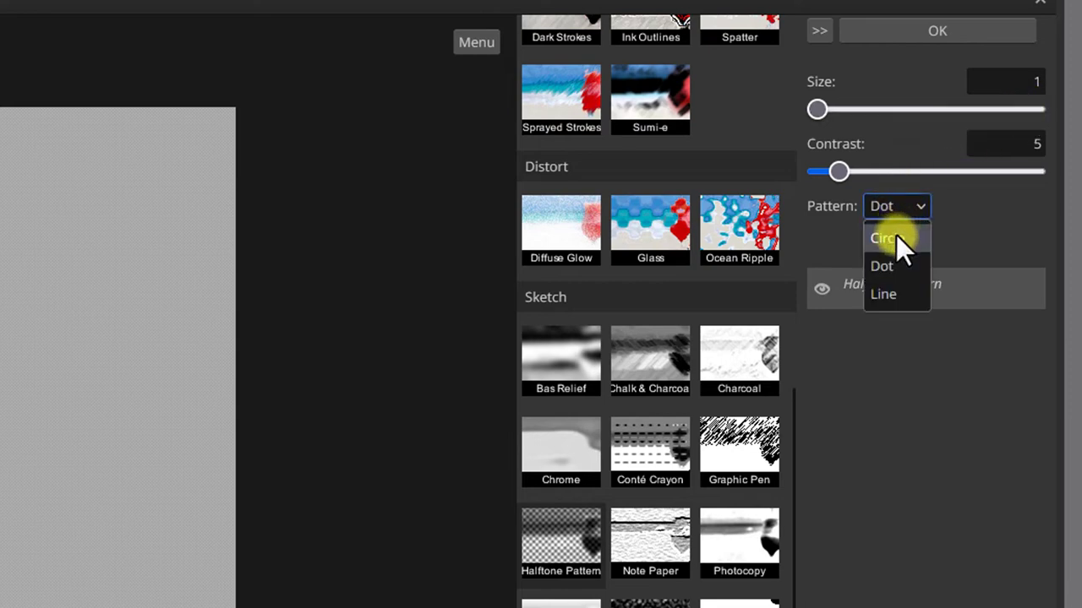
click(896, 294)
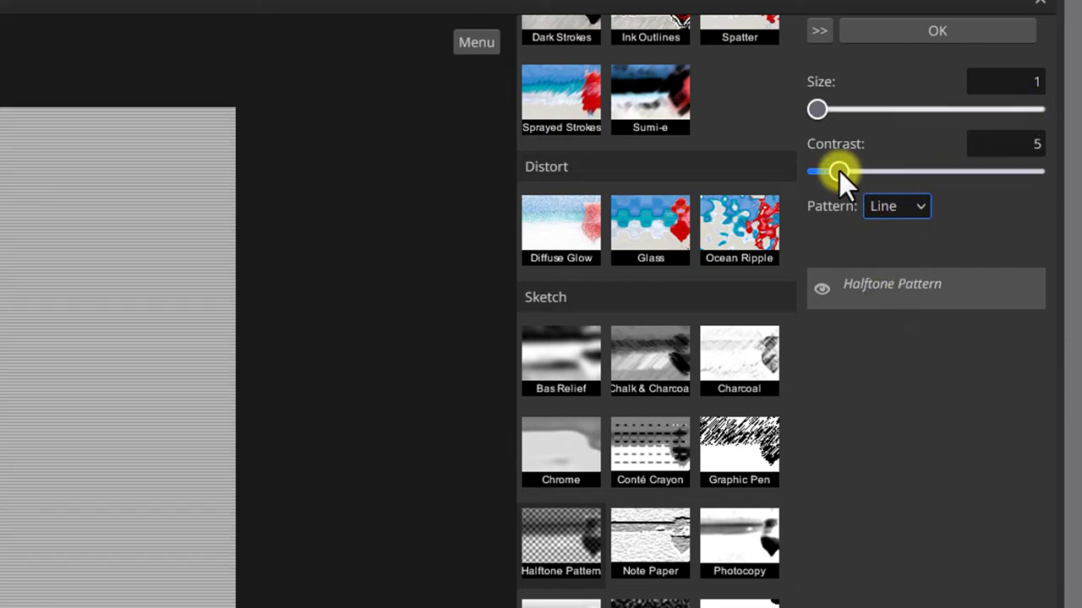
drag(839, 173, 1066, 184)
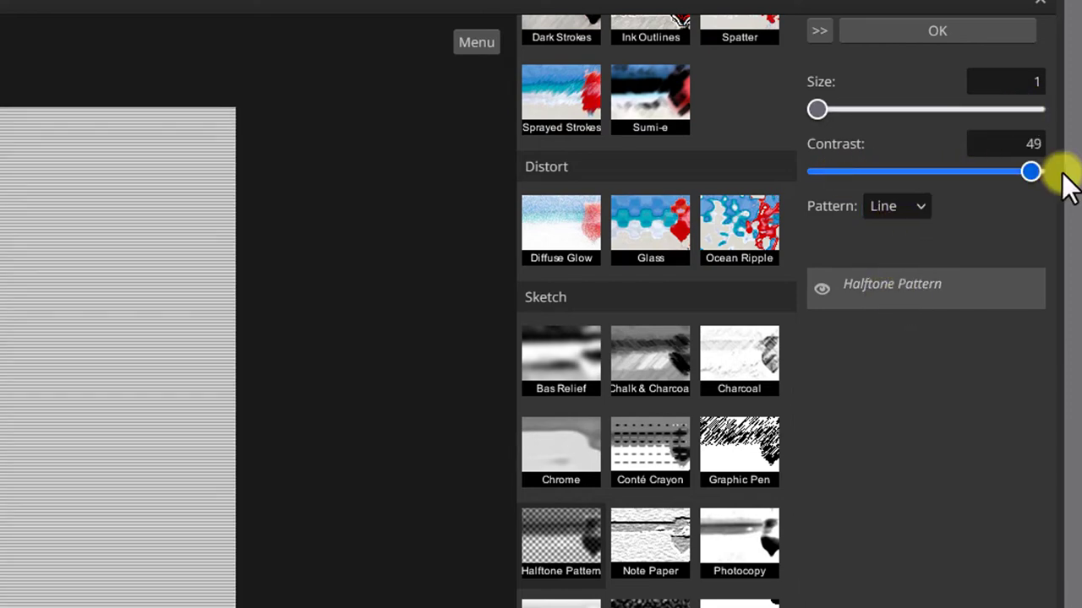
click(1038, 80)
key(BackSpace)
text(2)
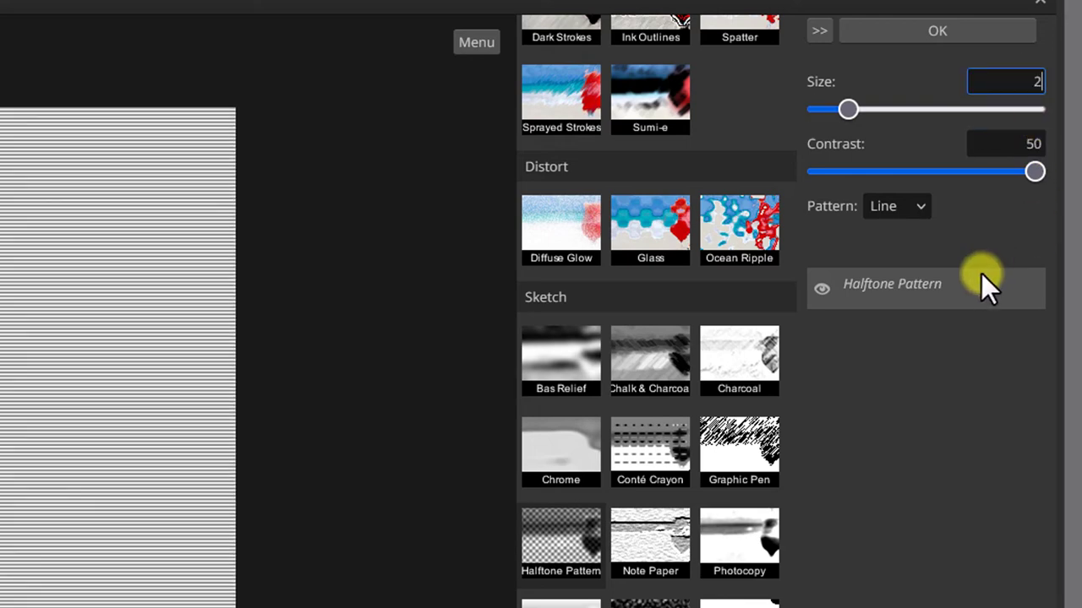
click(1014, 142)
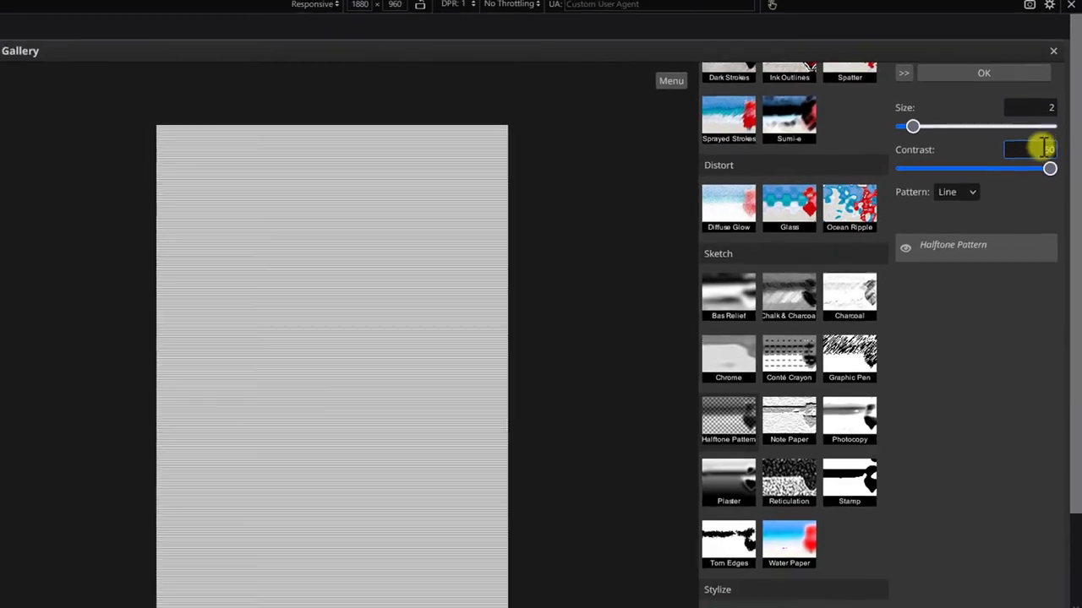
- Apply the halftone and mask Layer 4 using a selection loaded from the Alpha 1 channel
click(1002, 80)
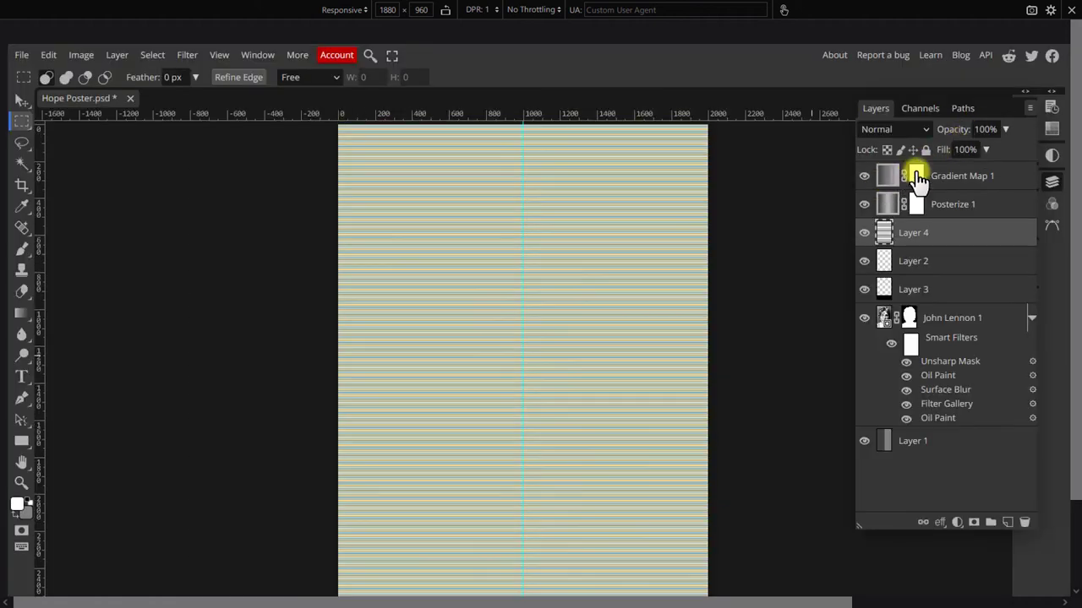
click(939, 112)
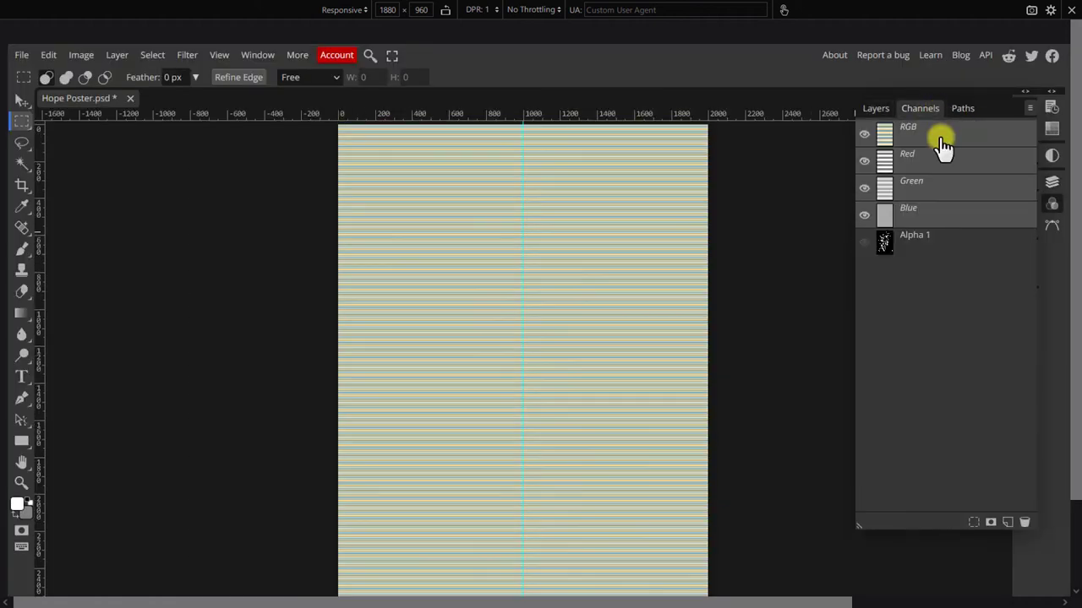
click(886, 245)
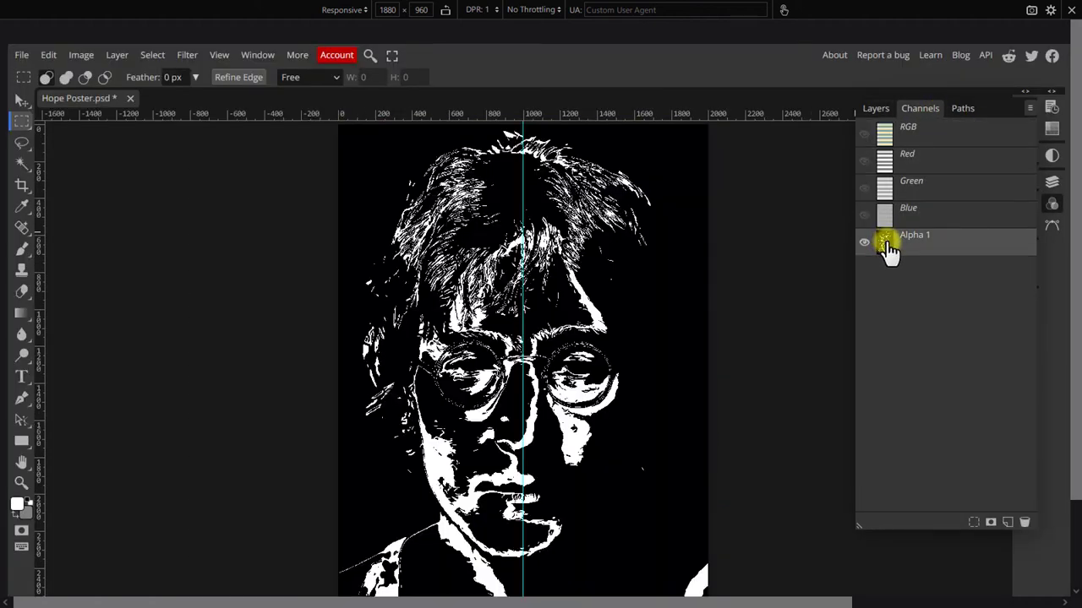
key(ctrl)
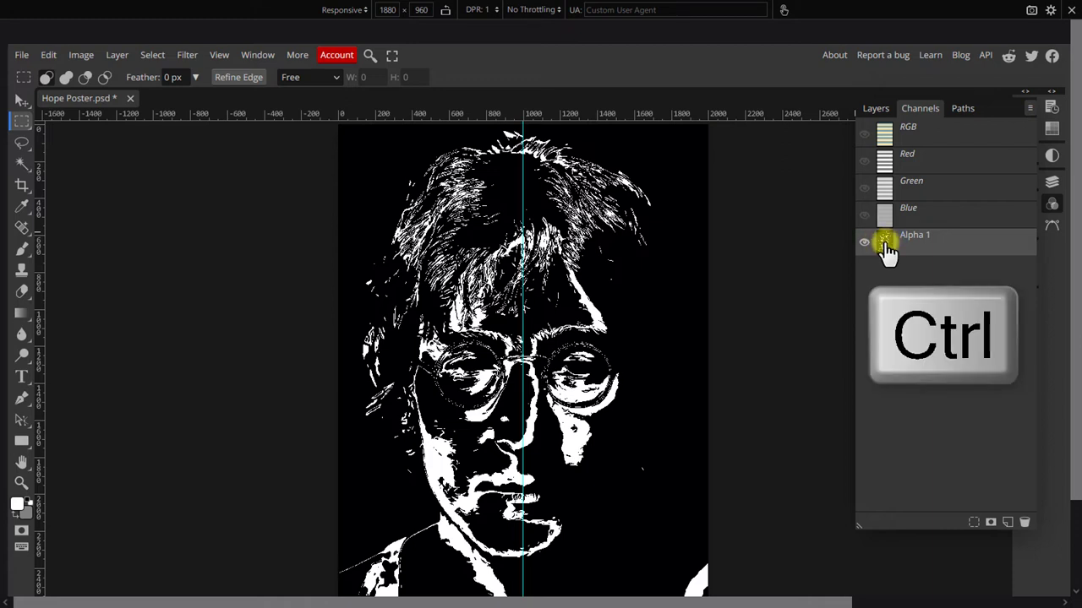
ctrl+click(883, 243)
click(874, 108)
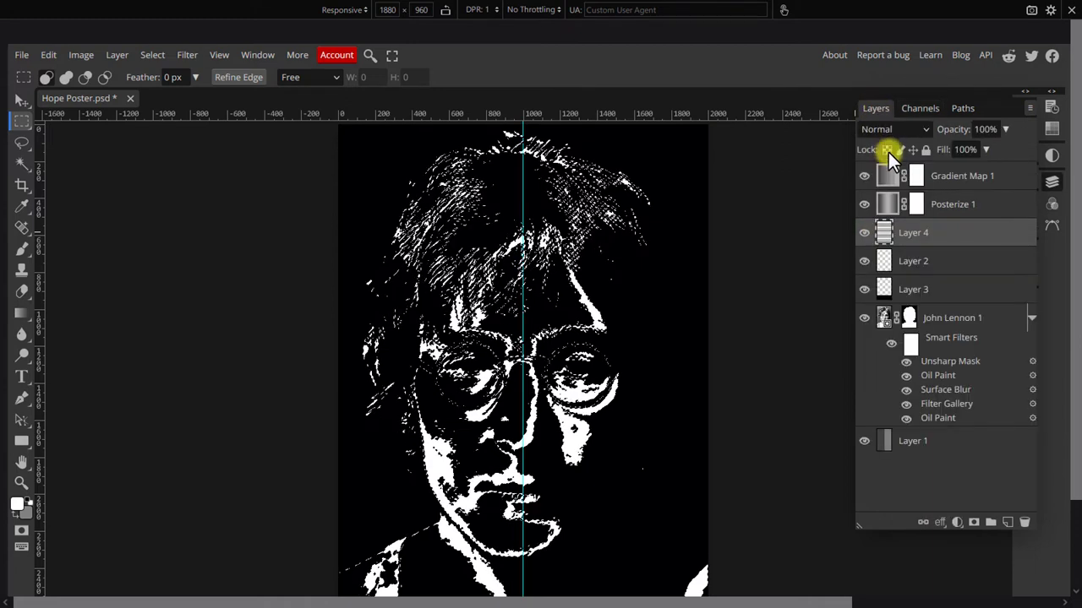
click(975, 522)
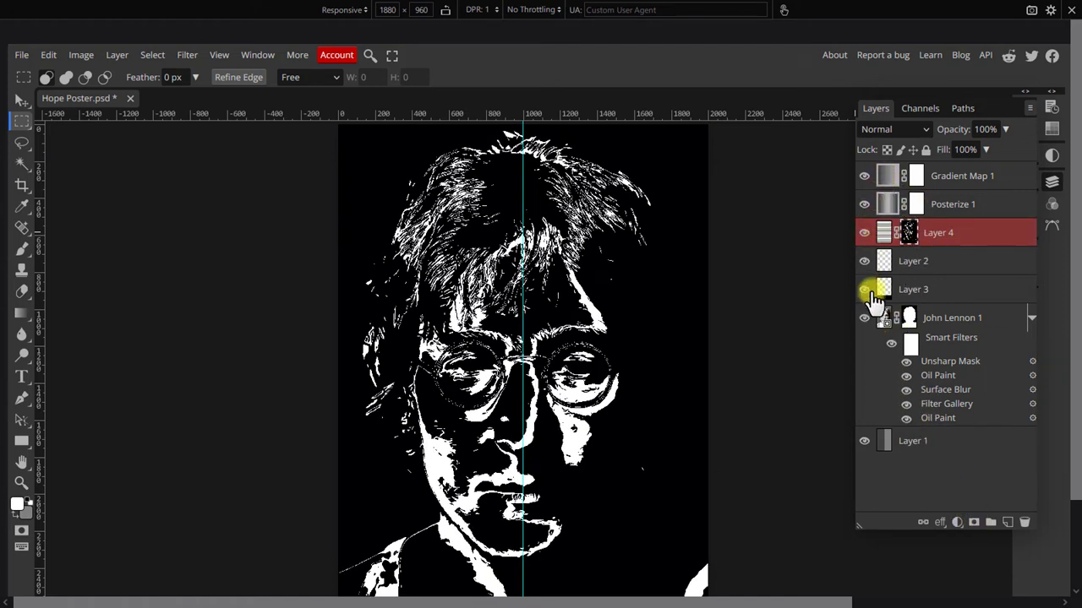
- Select Layer 3 and switch the Channels view back to the full-colour composite
click(916, 291)
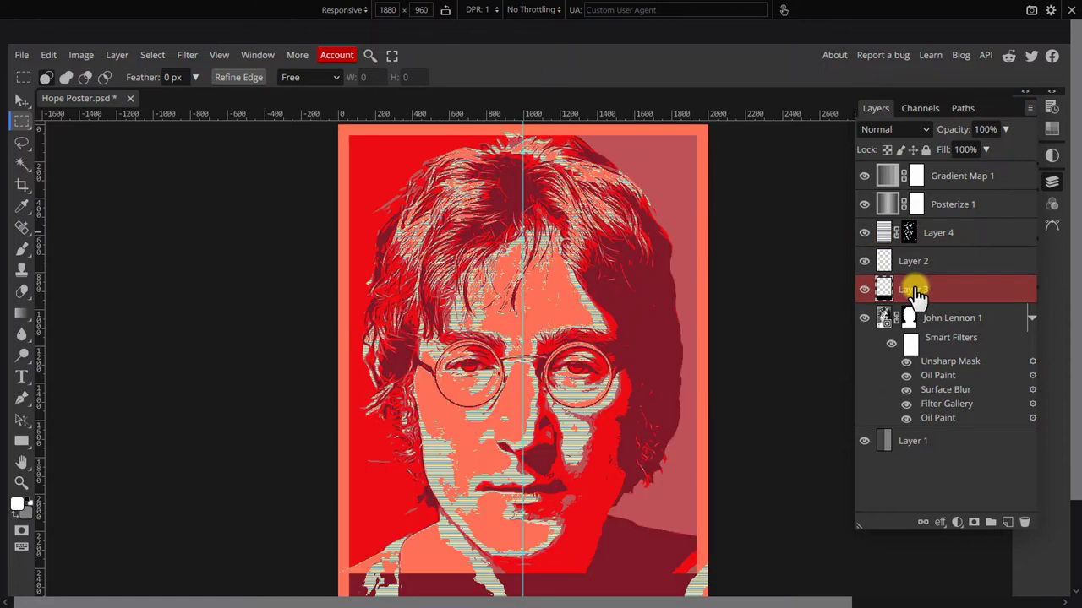
click(921, 109)
click(911, 131)
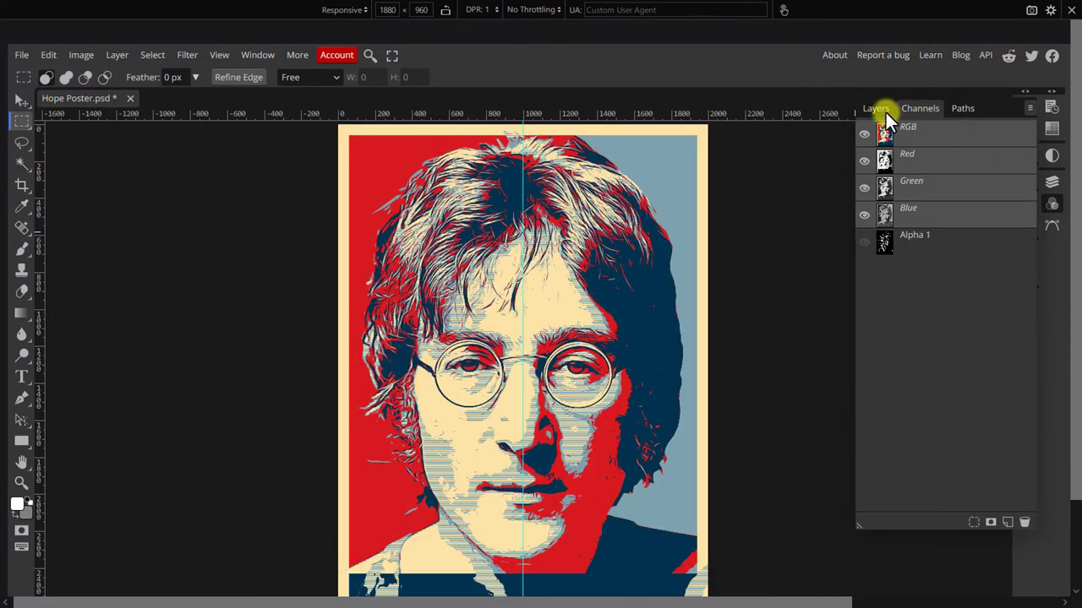
click(879, 110)
- Drag Layer 4 below Layer 3, just above John Lennon 1, then select Gradient Map 1
click(921, 271)
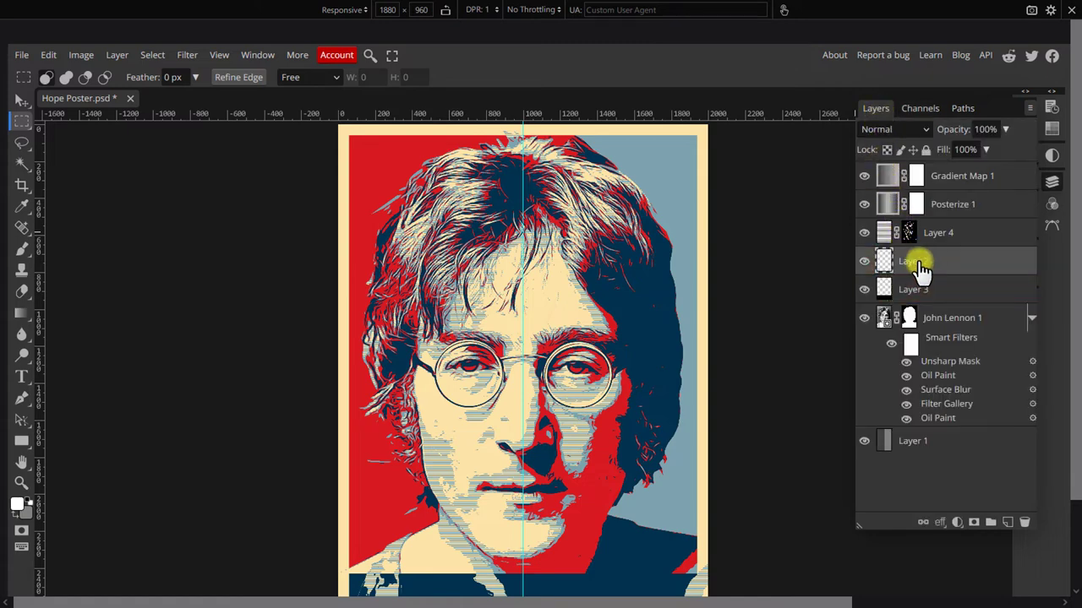
scroll(519, 435, down, 5)
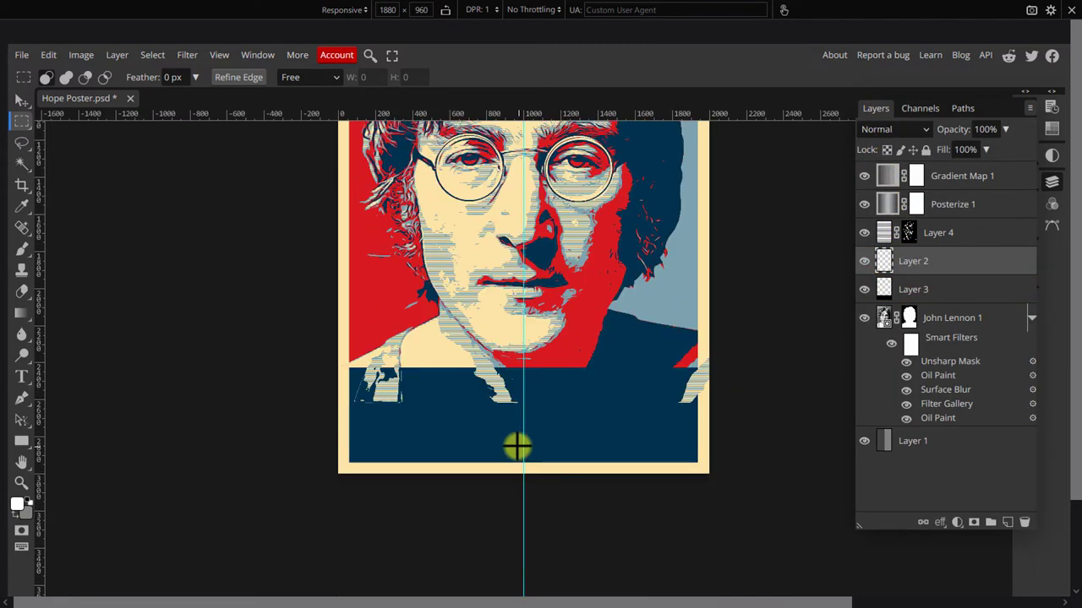
scroll(512, 438, up, 2)
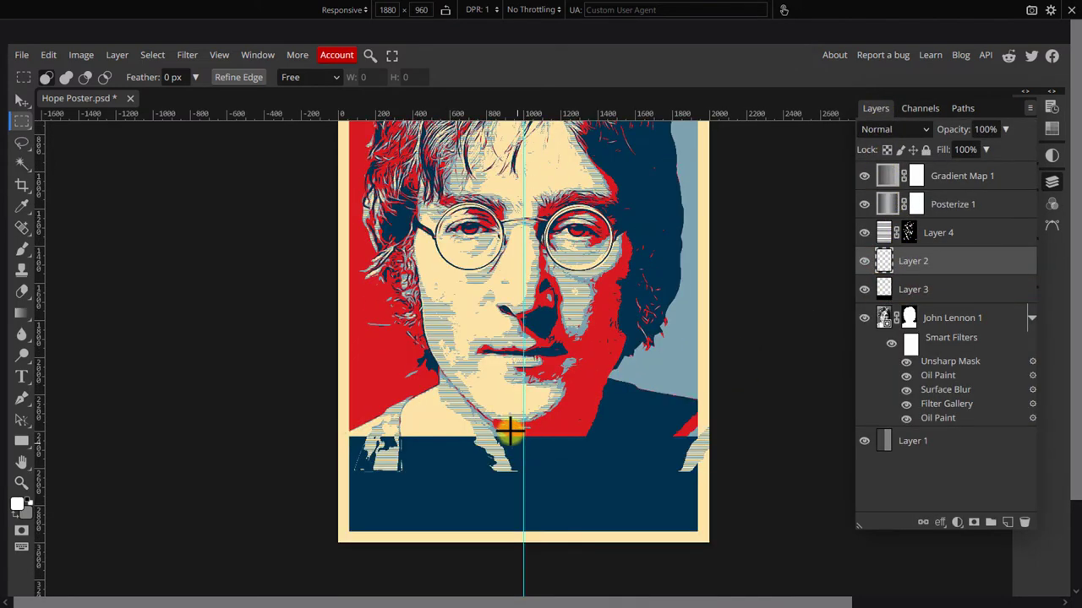
click(920, 294)
drag(953, 236, 972, 283)
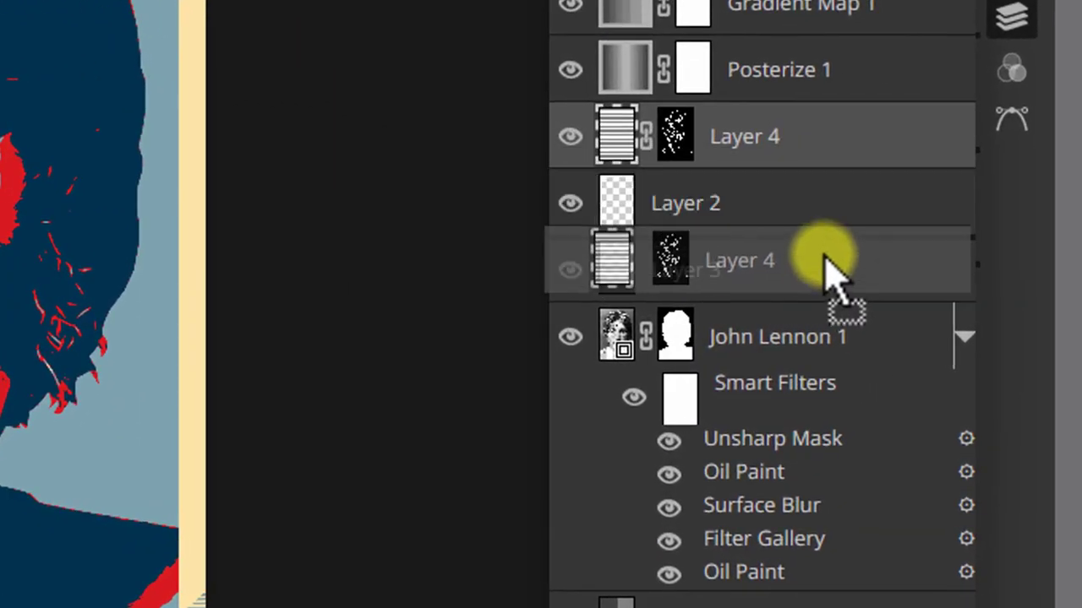
drag(833, 270, 833, 295)
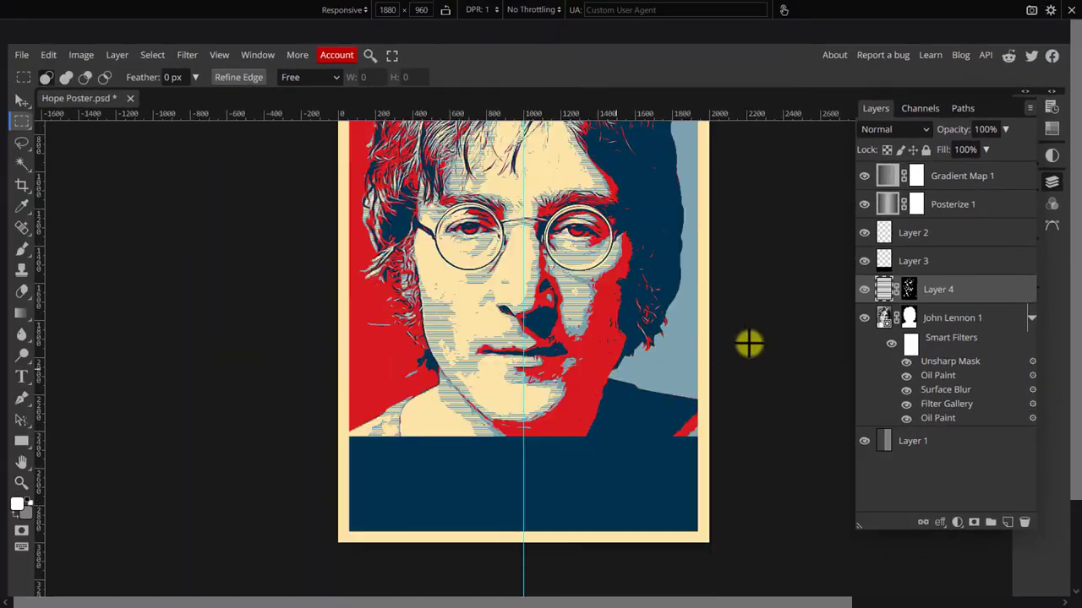
click(934, 232)
click(941, 180)
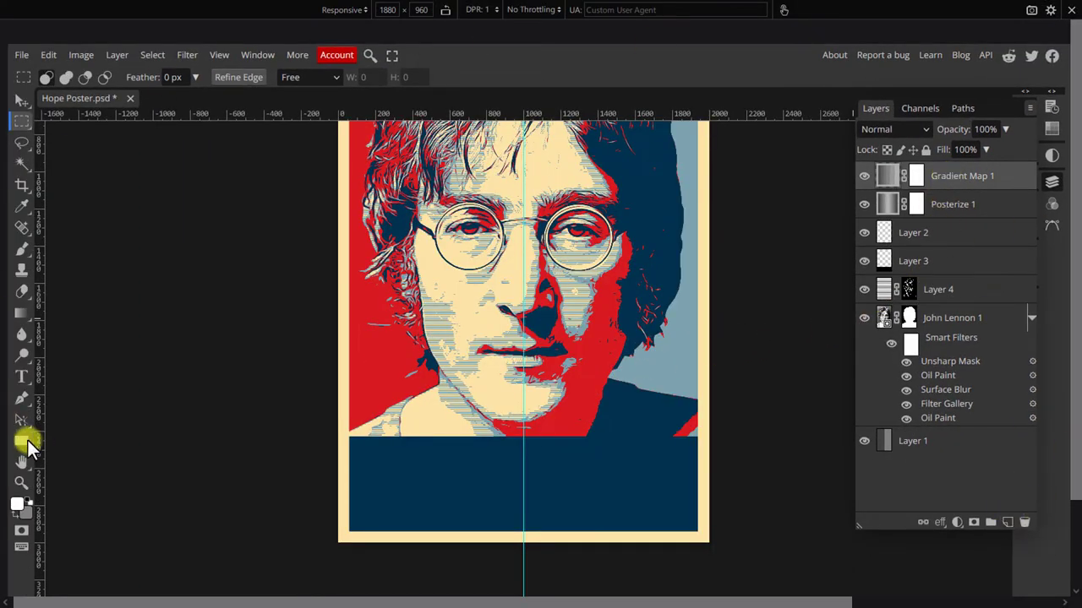
- Type IMAGINE as centre-aligned 200 px Anton text on the navy band
click(19, 378)
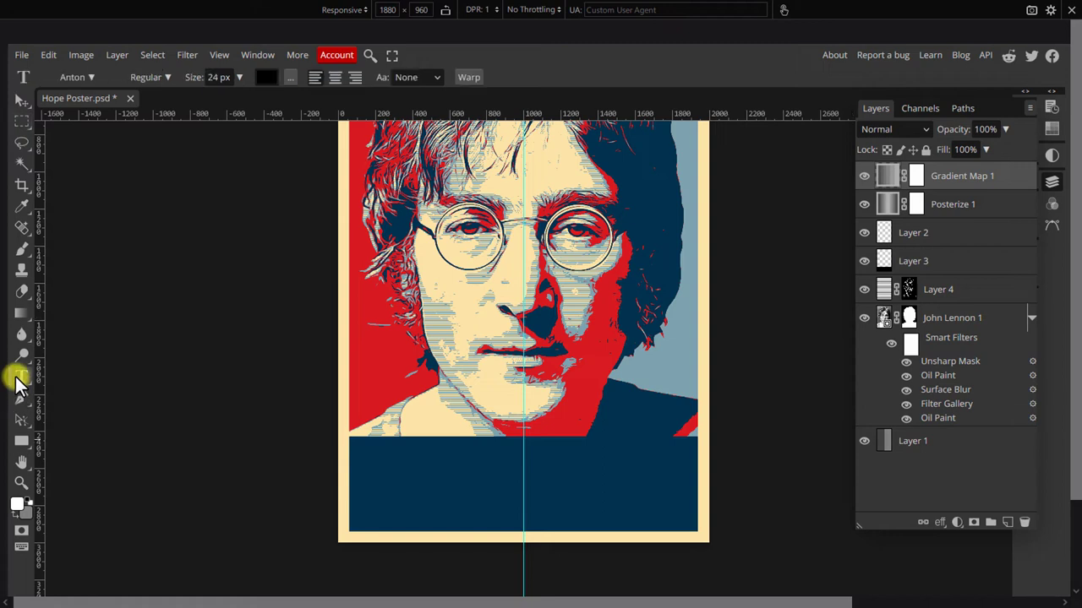
click(198, 74)
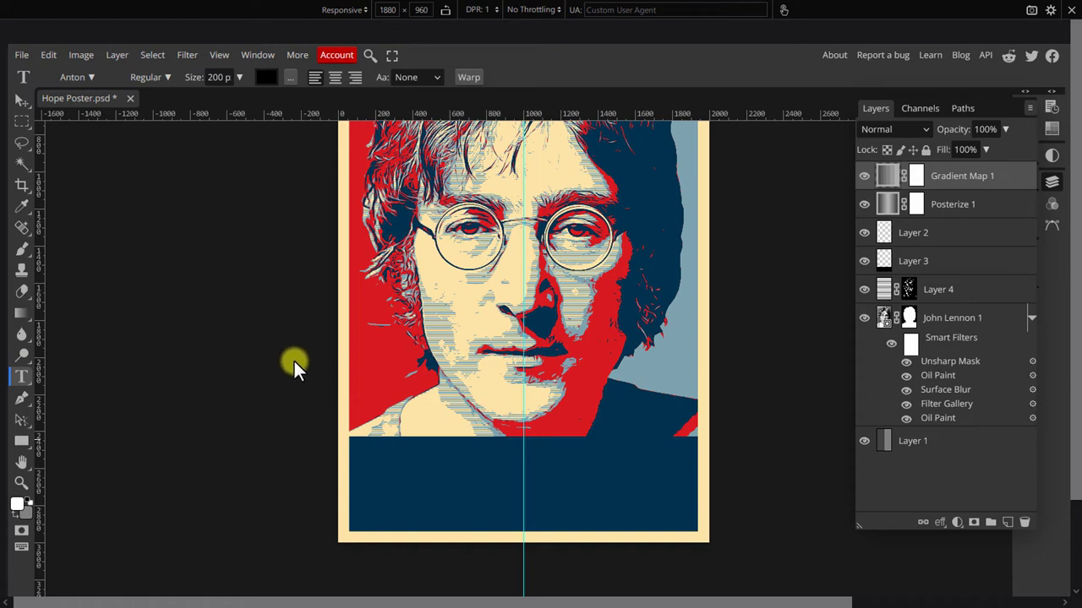
click(366, 476)
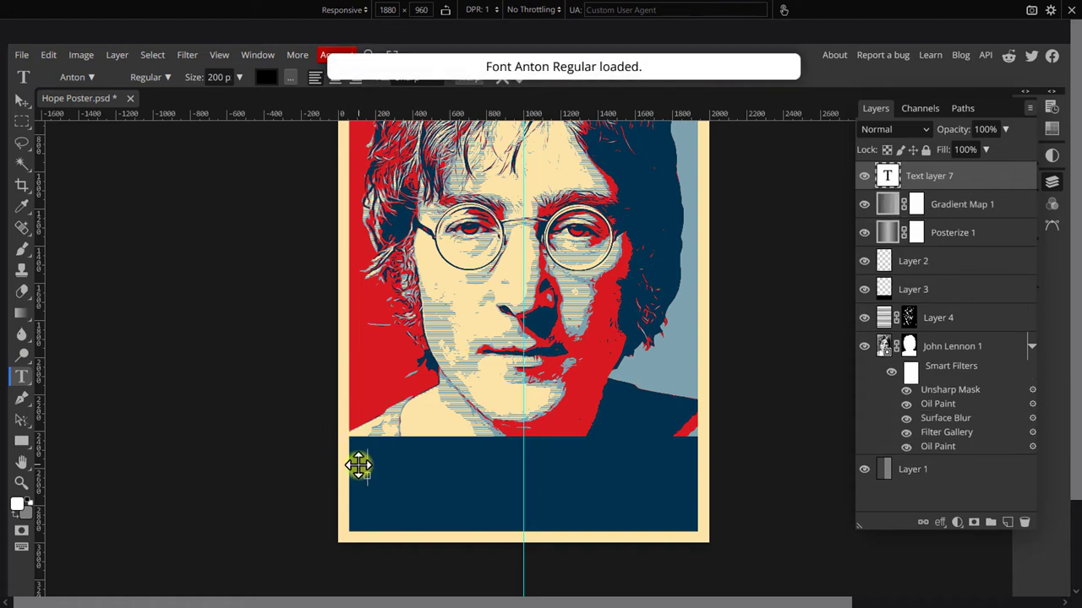
text(IMAGINE)
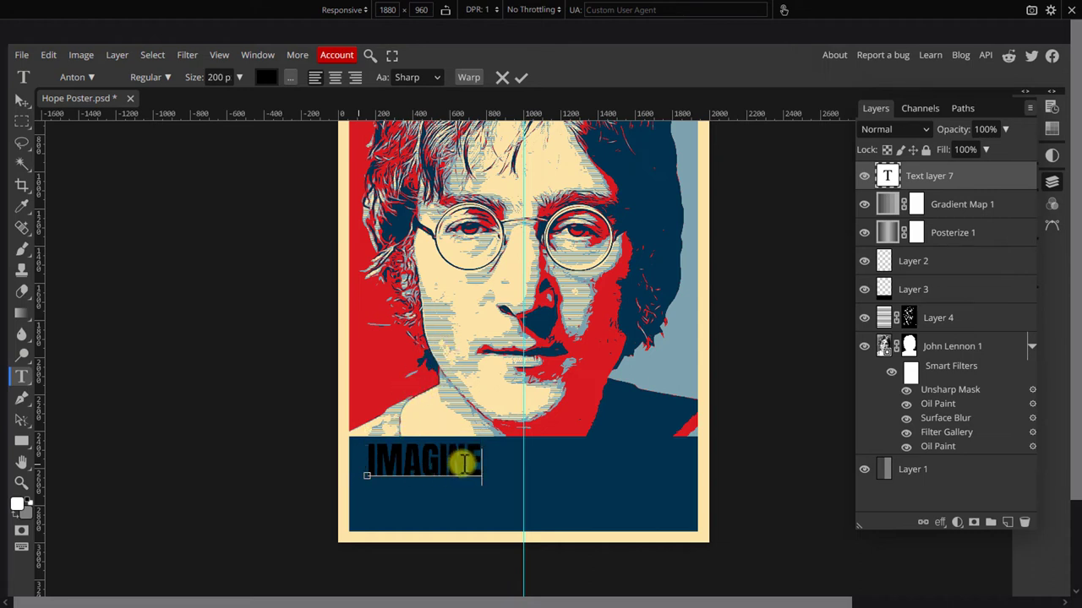
drag(484, 459, 370, 459)
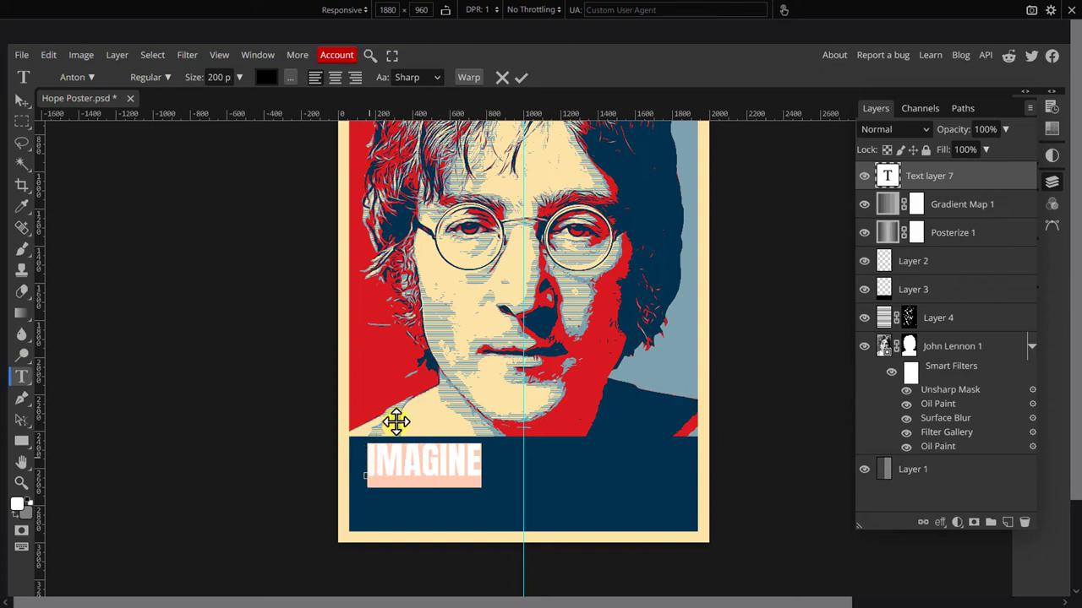
click(336, 75)
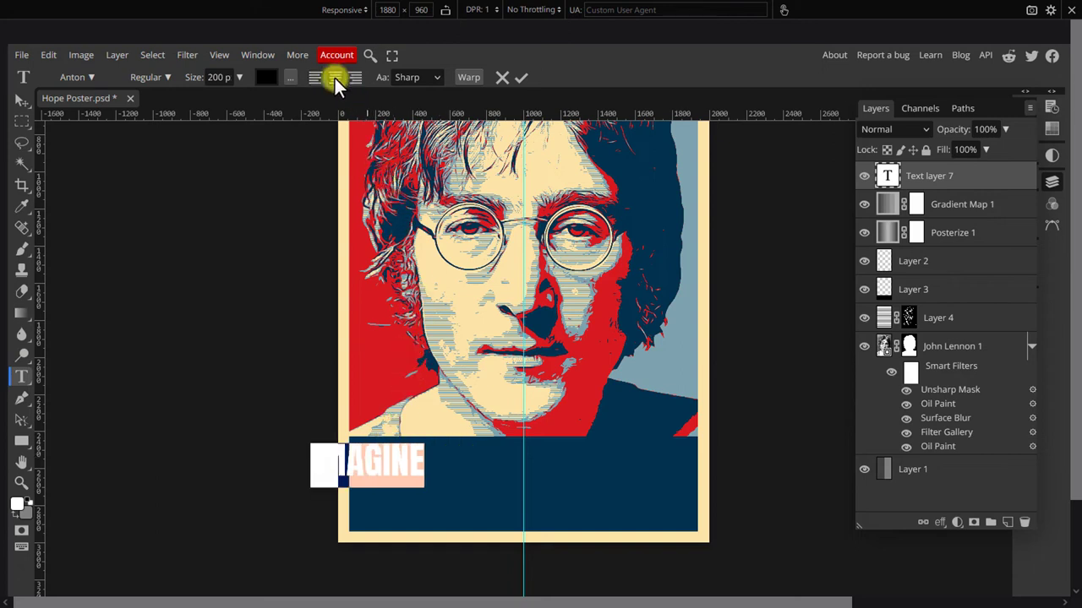
- Enlarge IMAGINE to 441 px and centre it within the navy bottom band
drag(191, 77, 322, 93)
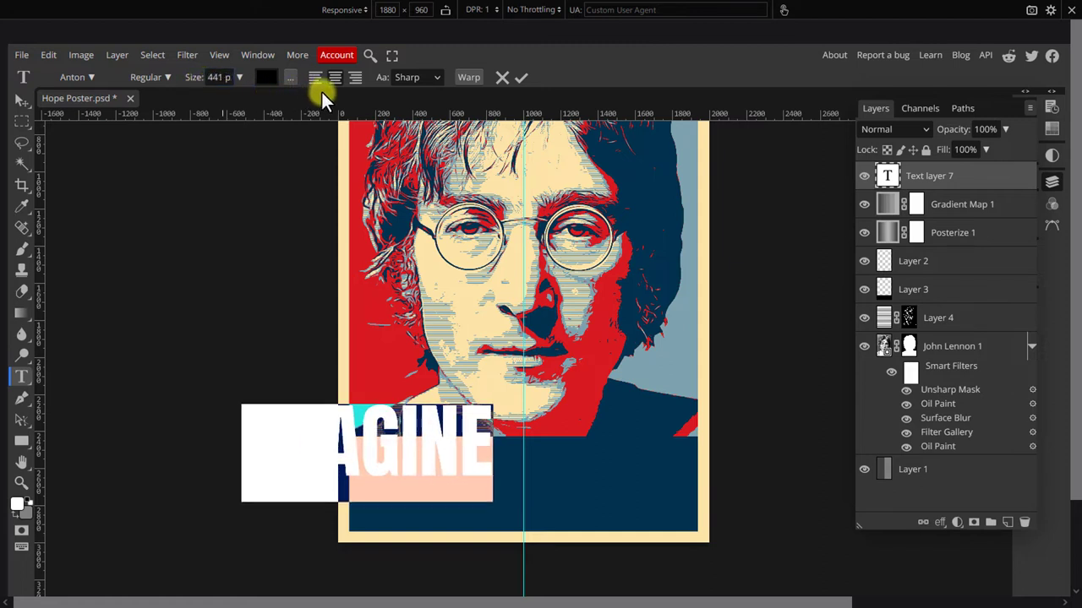
click(522, 77)
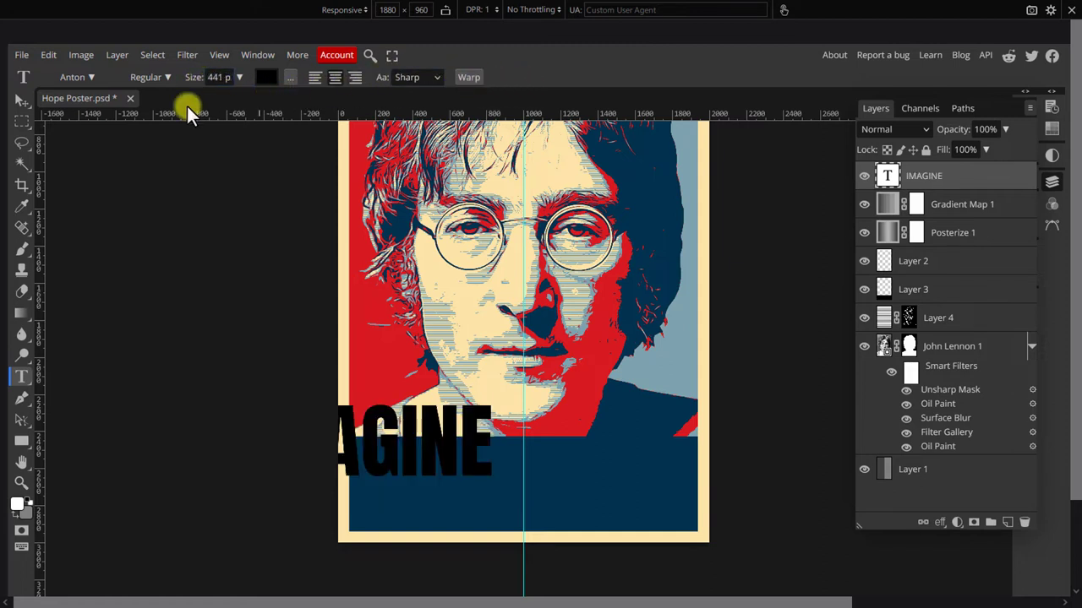
click(22, 101)
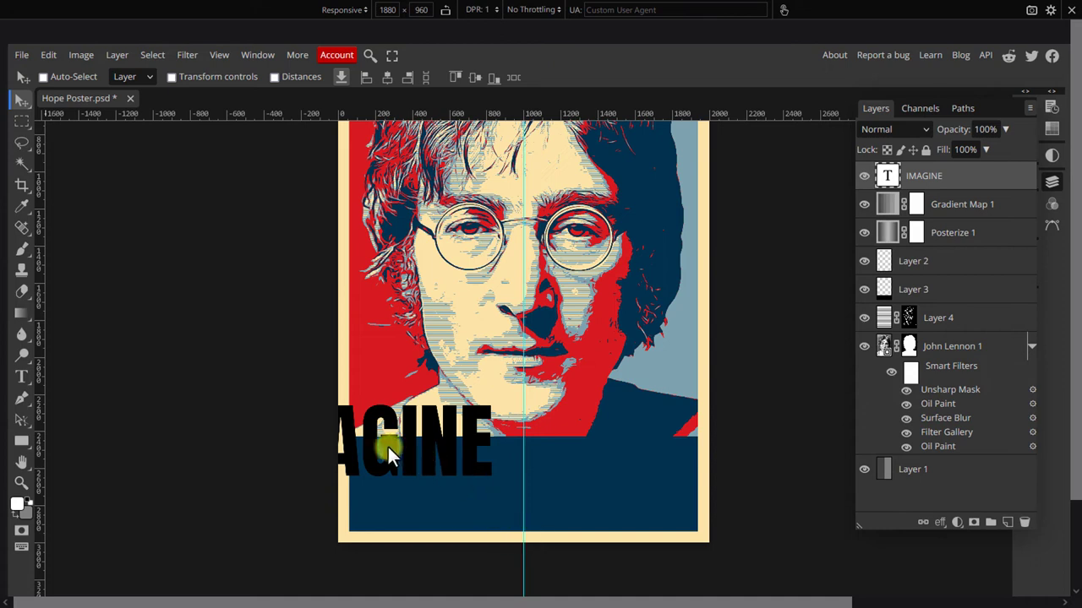
drag(388, 447, 552, 488)
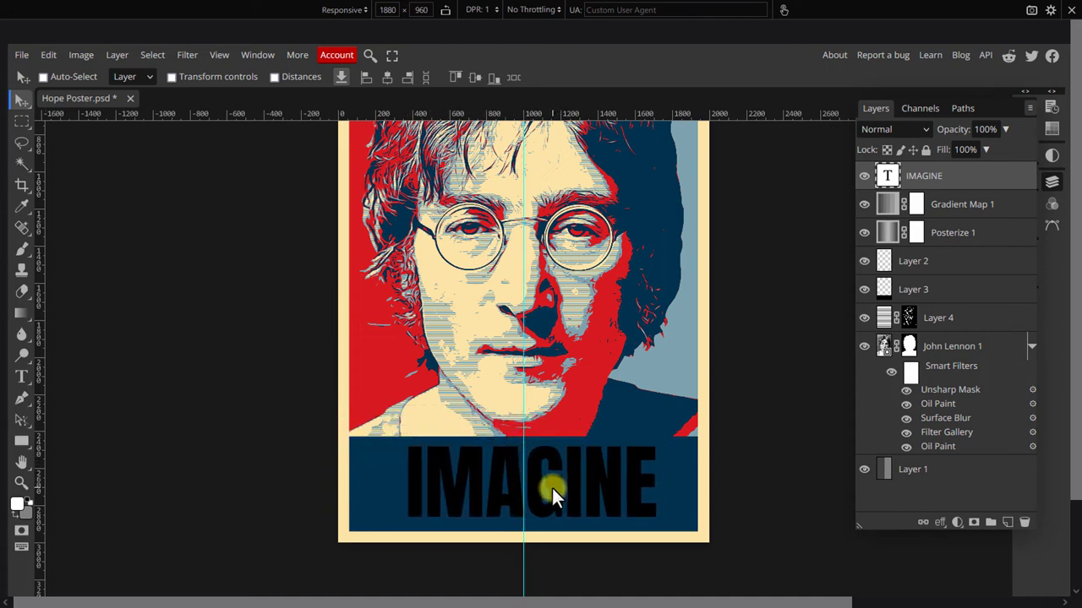
- Select Layer 1 together with the IMAGINE layer to centre the title
key(ctrl)
click(917, 473)
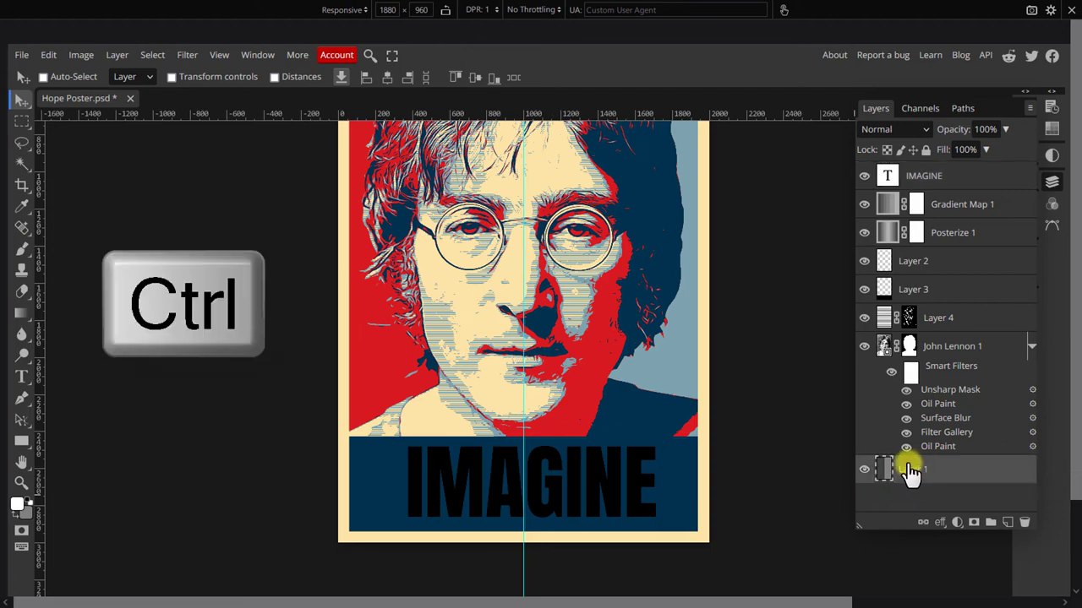
ctrl+click(945, 180)
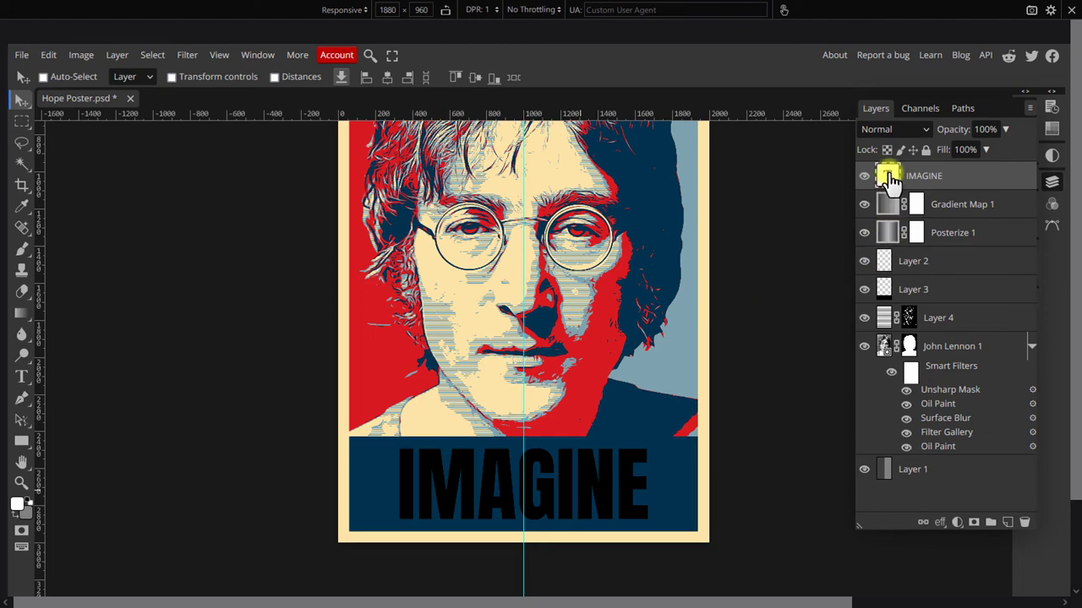
- Colour the IMAGINE text grey 808080 and move it below Posterize 1 so it shows light blue
double_click(888, 178)
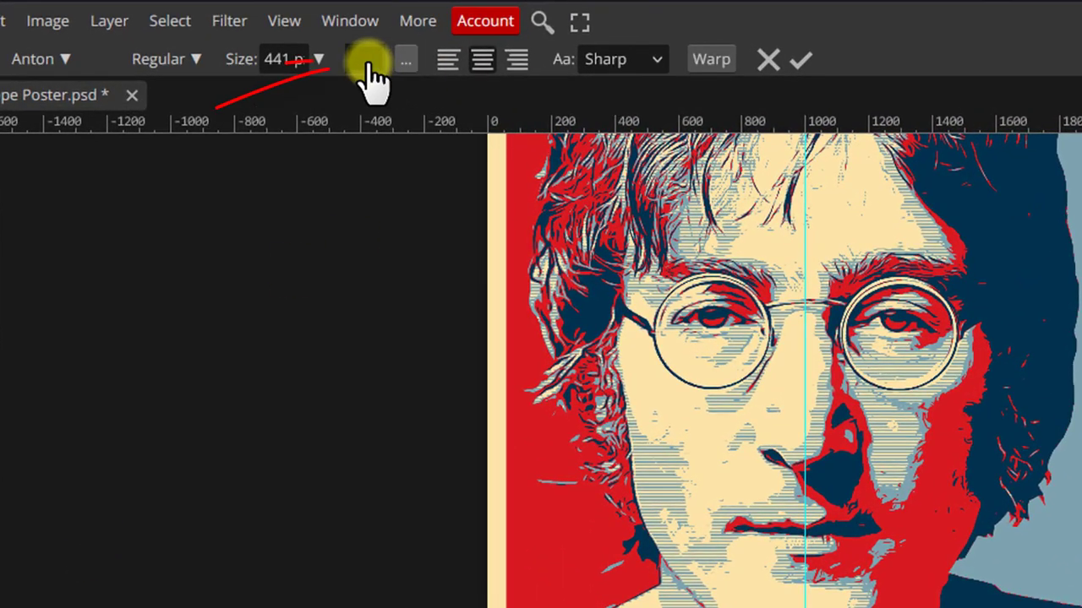
click(366, 61)
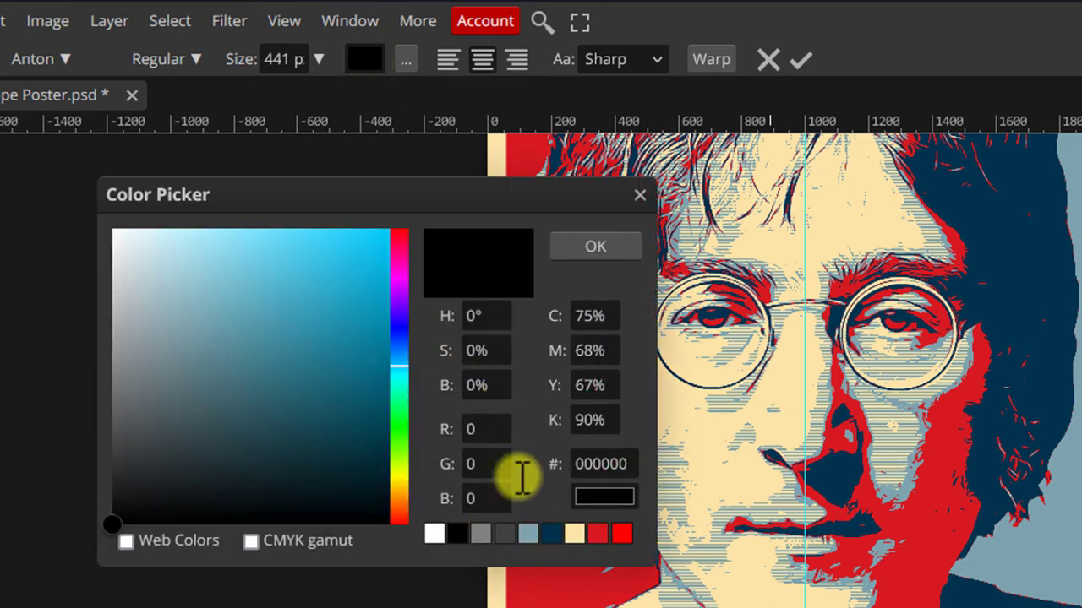
click(480, 533)
click(621, 242)
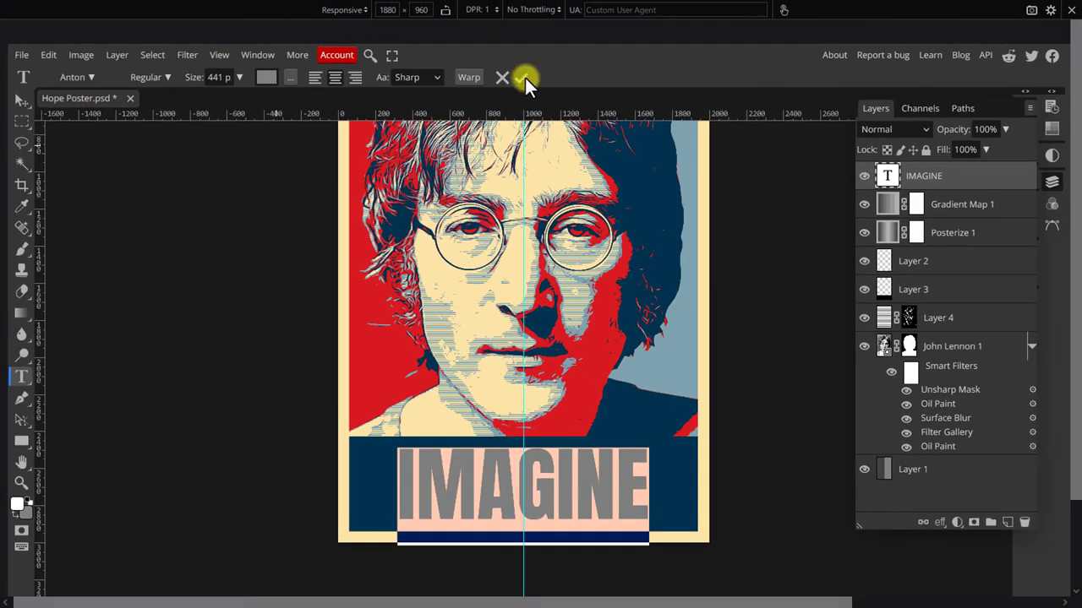
click(524, 78)
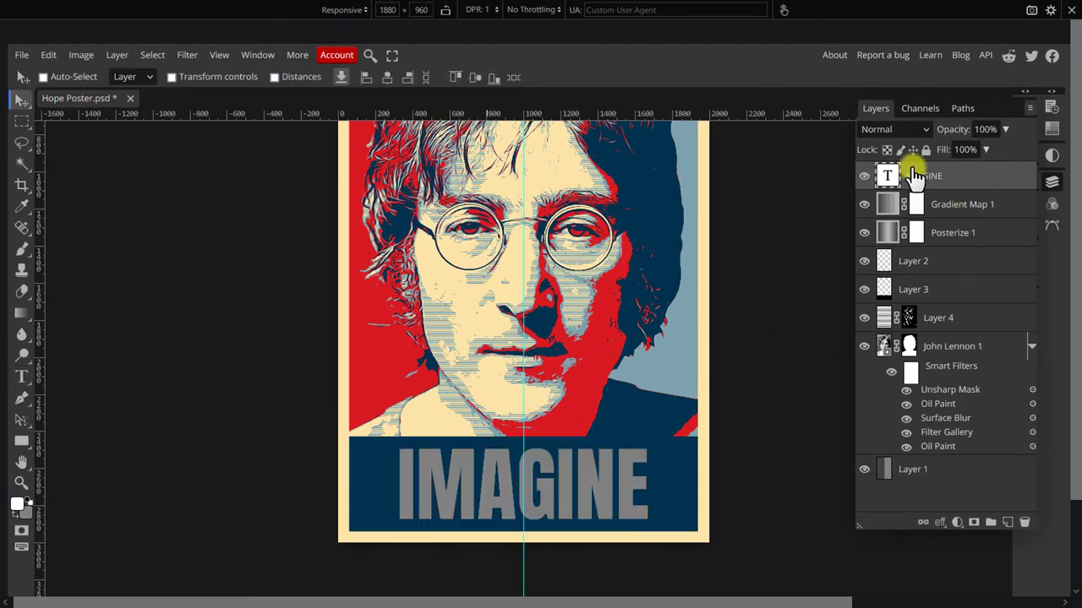
drag(917, 174, 913, 247)
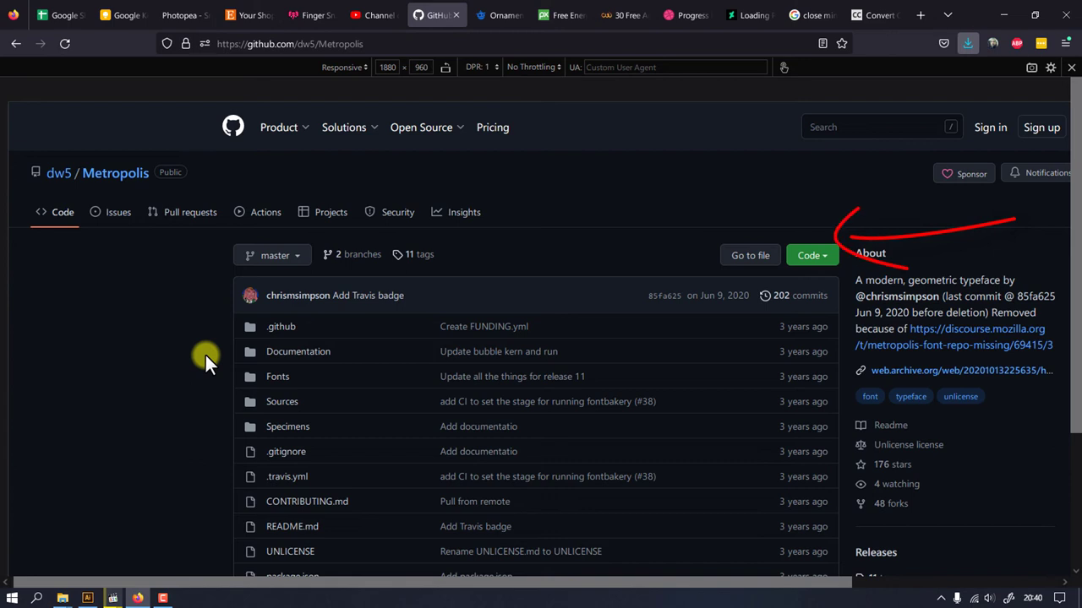
- Download the Metropolis GitHub repository as Metropolis-master.zip
click(820, 255)
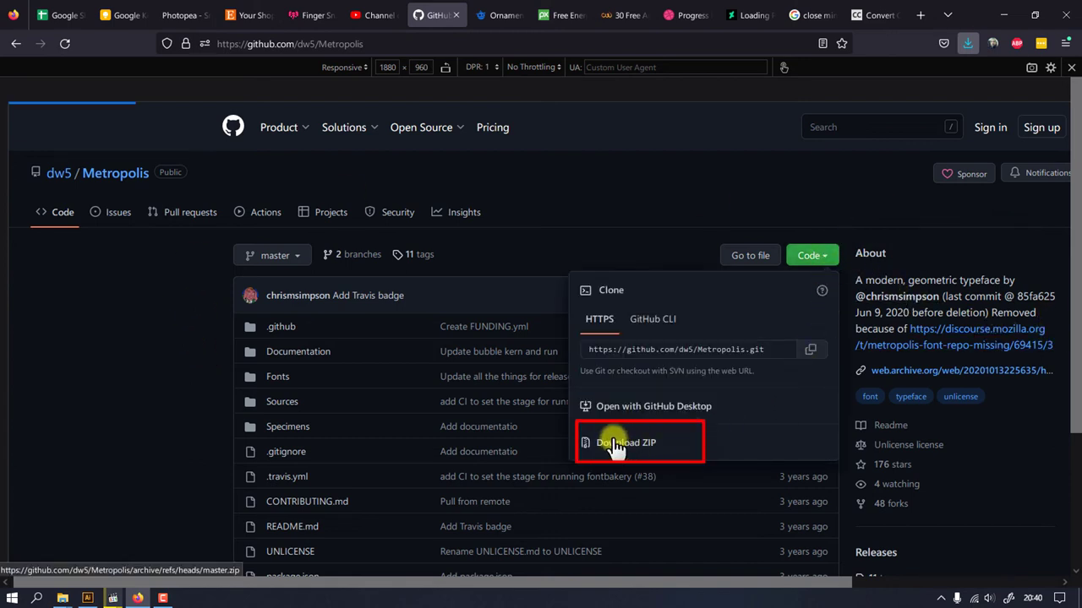
click(967, 44)
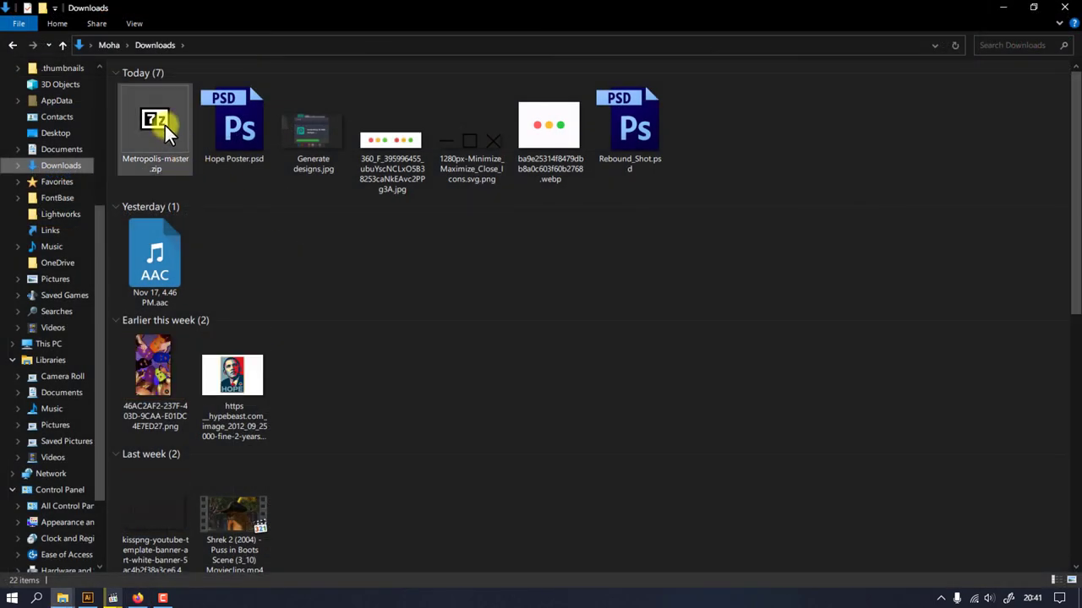
- Extract Metropolis-master into Downloads and select all 18 .ttf files in Fonts\TrueType
double_click(164, 125)
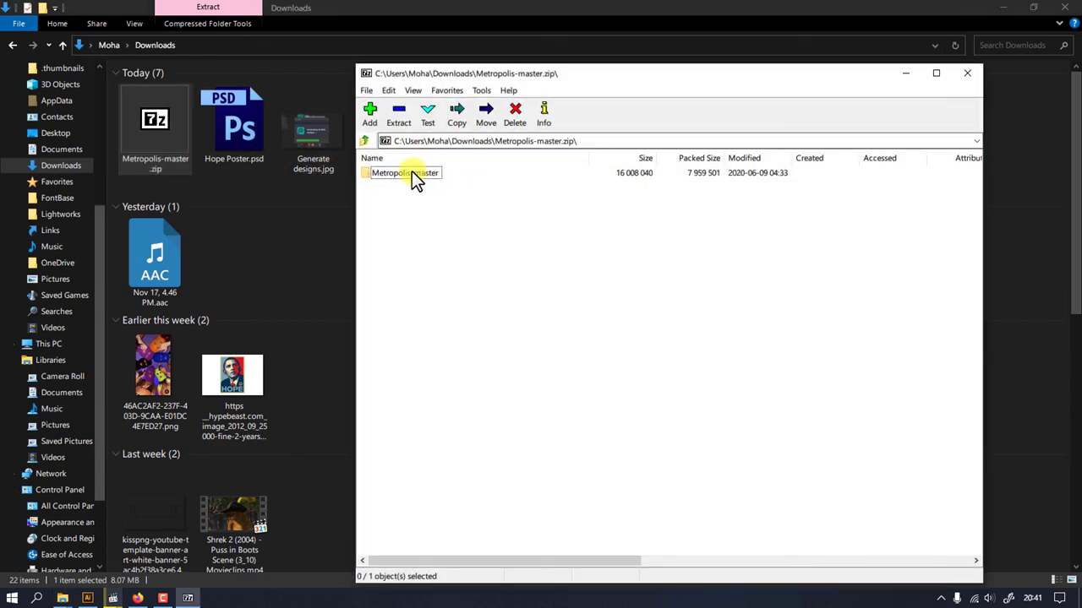
drag(411, 172, 275, 182)
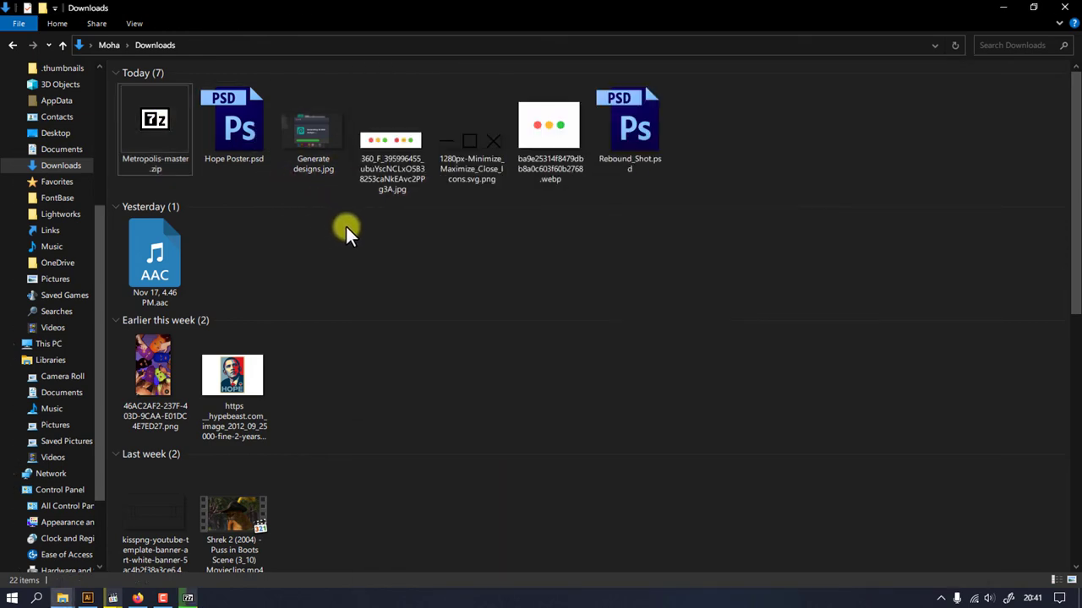
scroll(353, 232, down, 5)
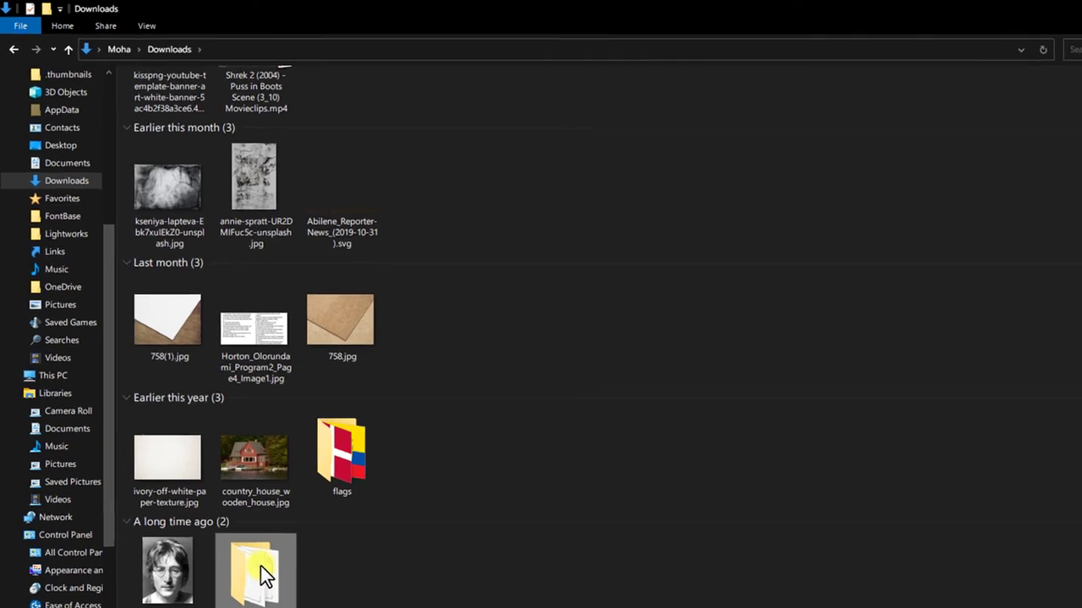
double_click(265, 575)
double_click(223, 152)
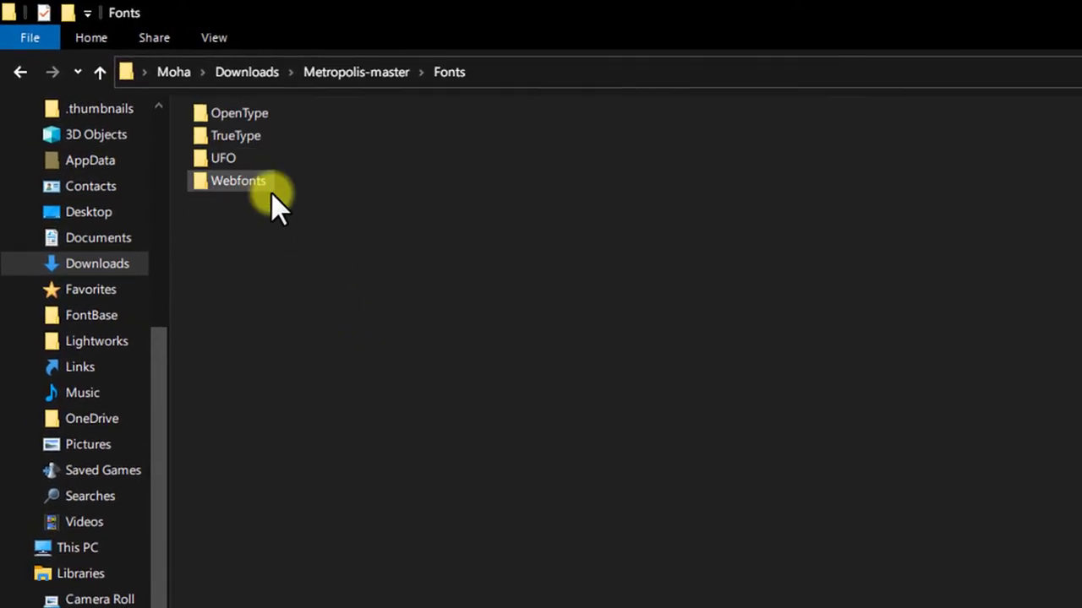
double_click(248, 138)
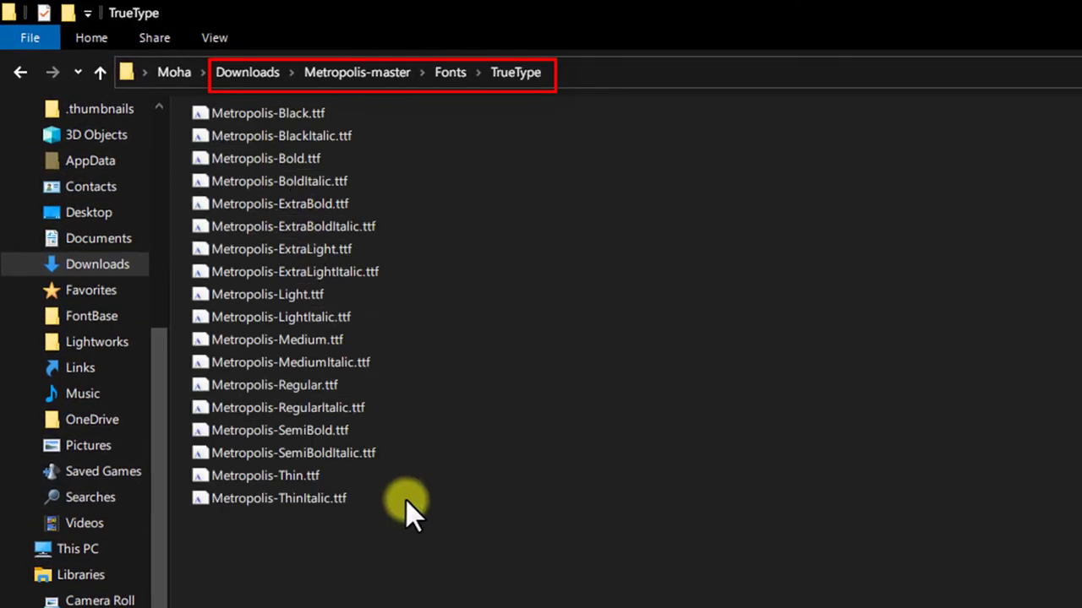
drag(423, 601, 248, 114)
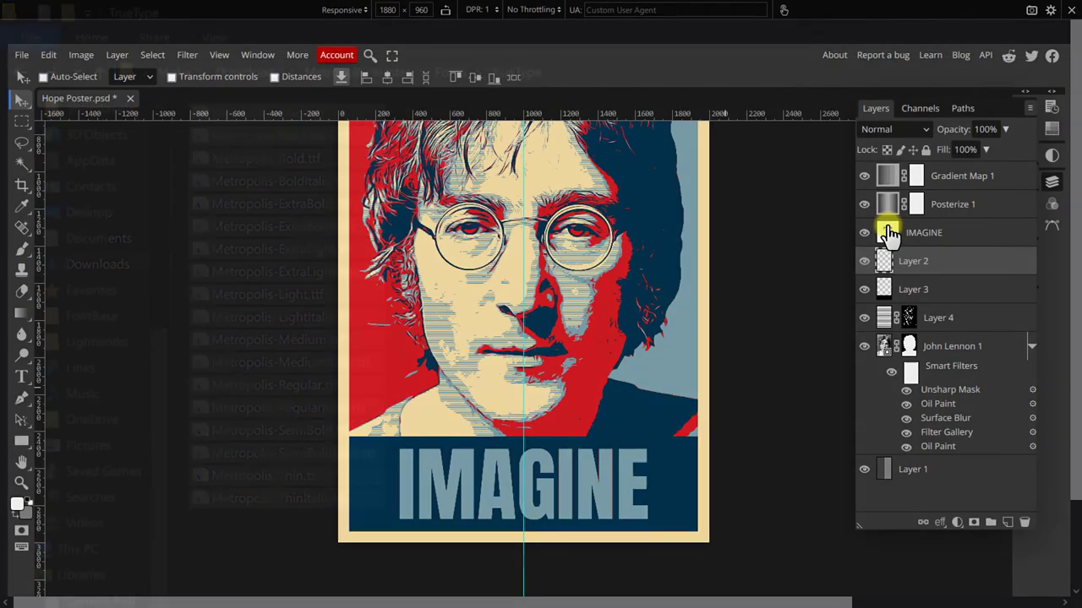
- Edit the IMAGINE text and load the Metropolis-Bold.ttf font file into Photopea
click(889, 234)
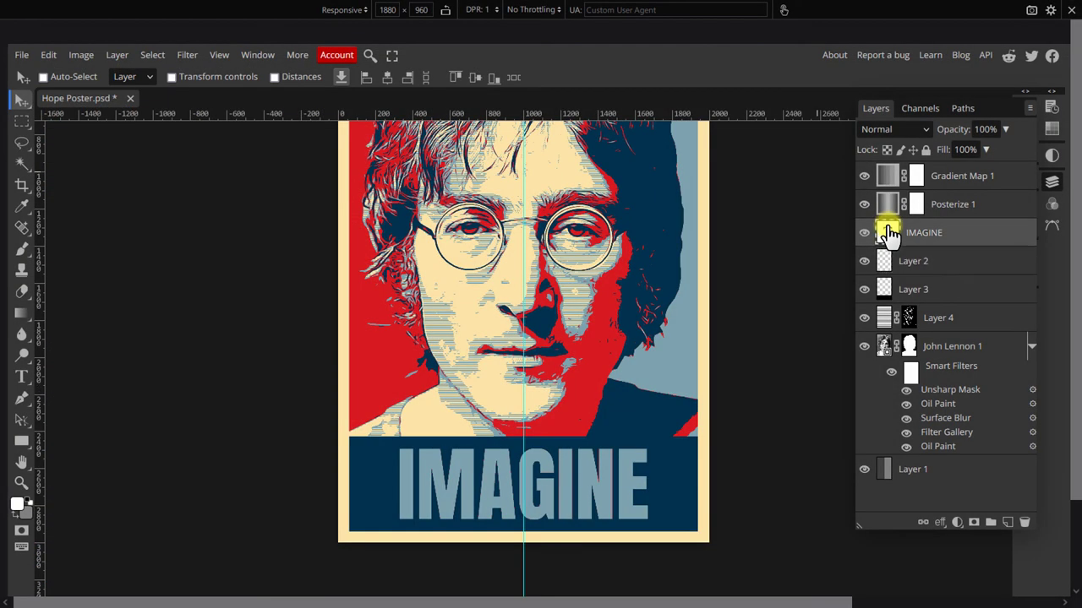
double_click(889, 234)
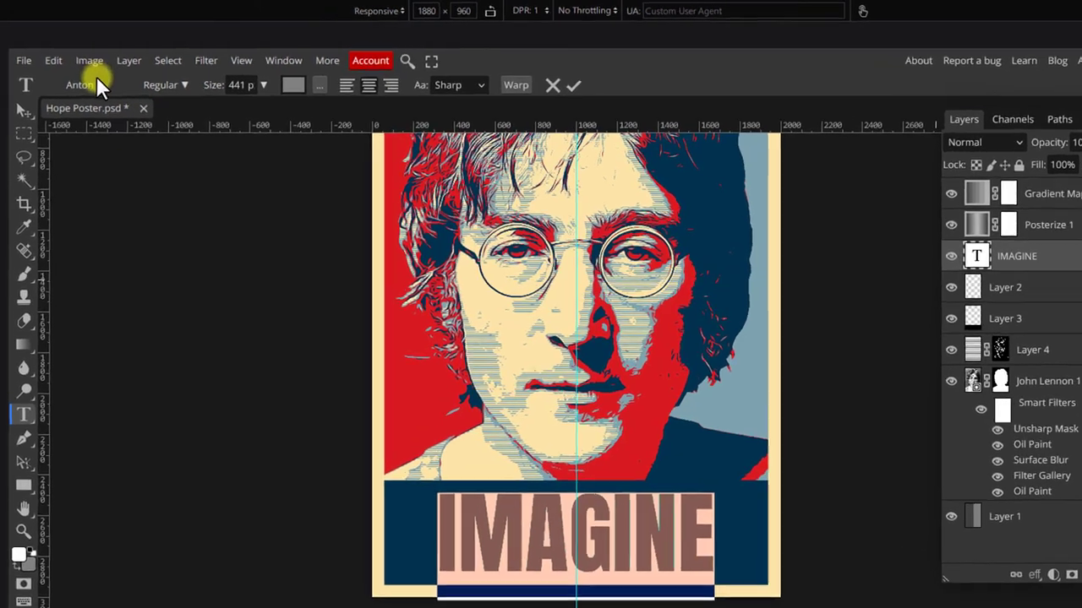
click(92, 77)
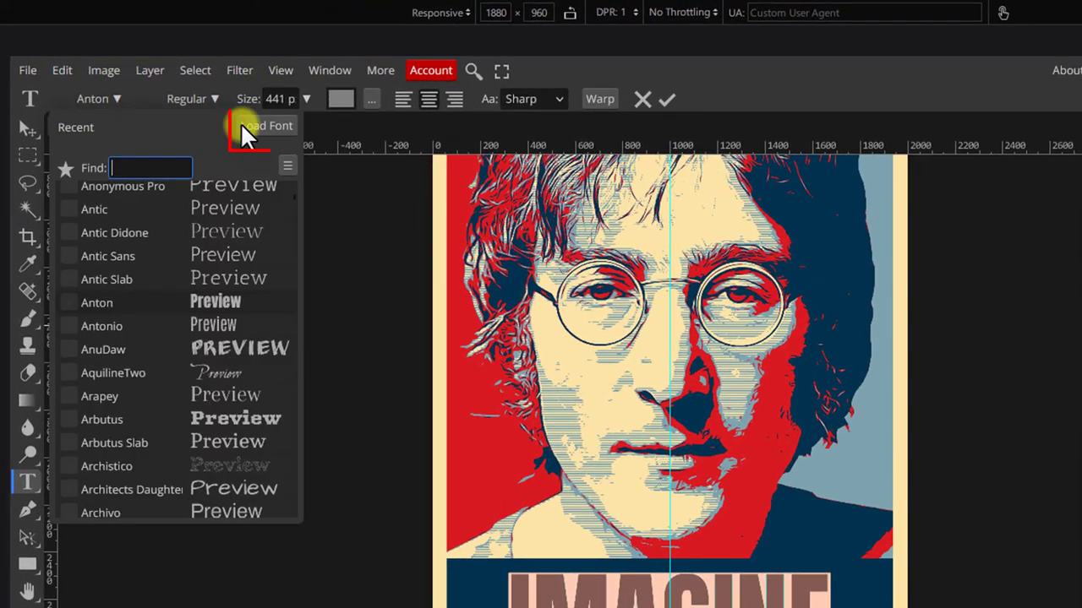
click(241, 125)
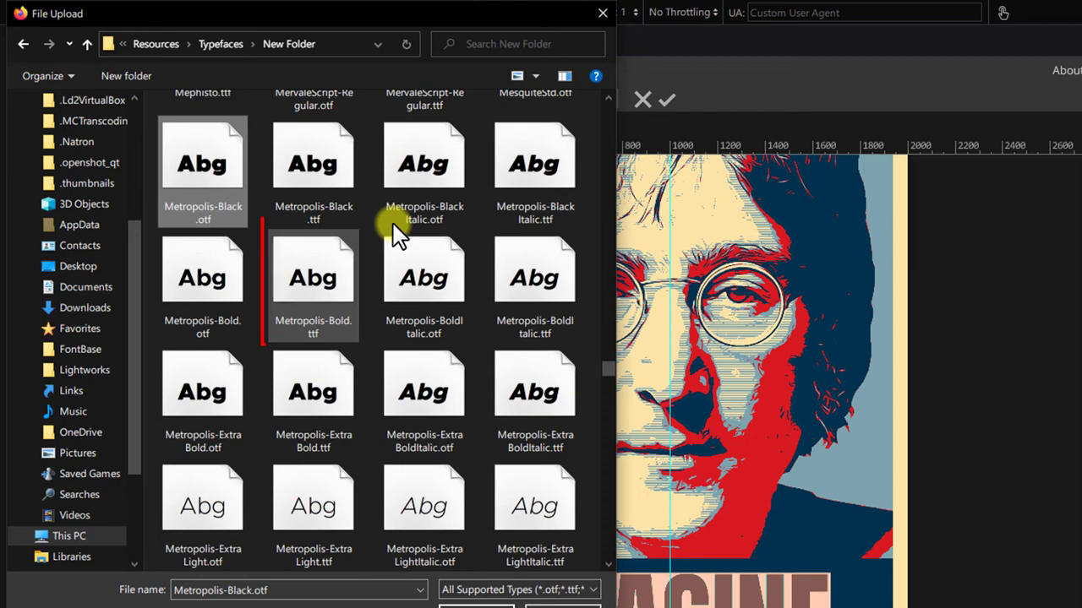
click(329, 282)
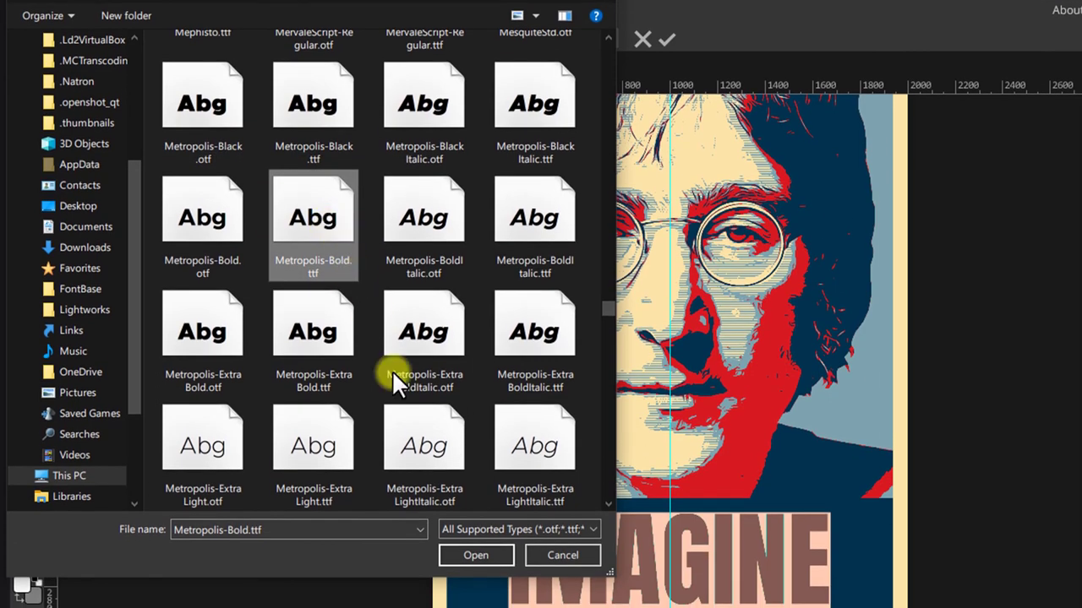
click(463, 559)
click(769, 374)
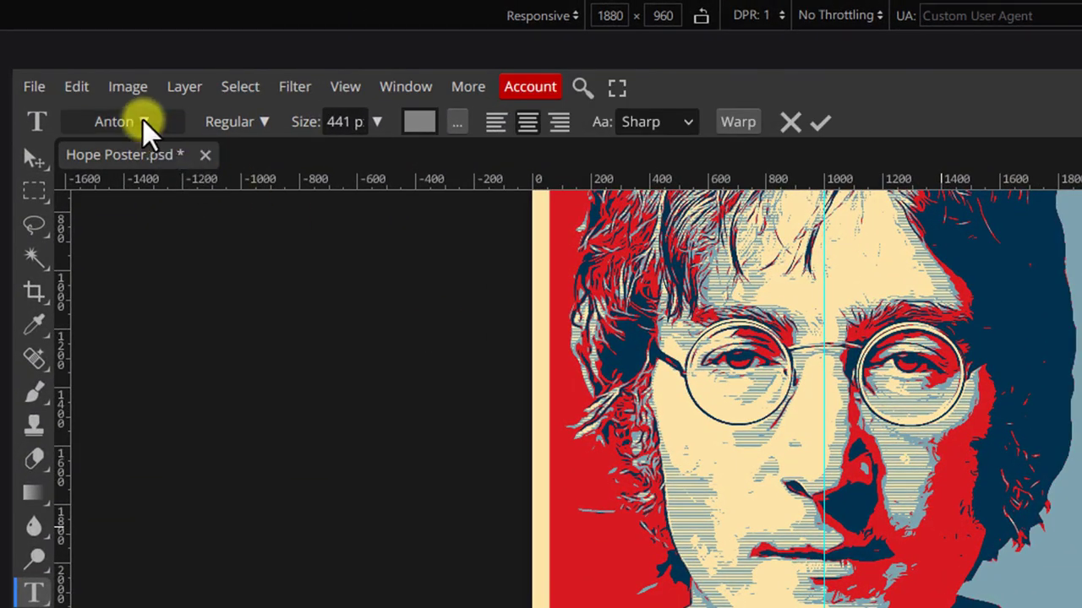
- Search the font list for 'metro' and set IMAGINE in Metropolis instead of Anton
click(90, 76)
click(154, 206)
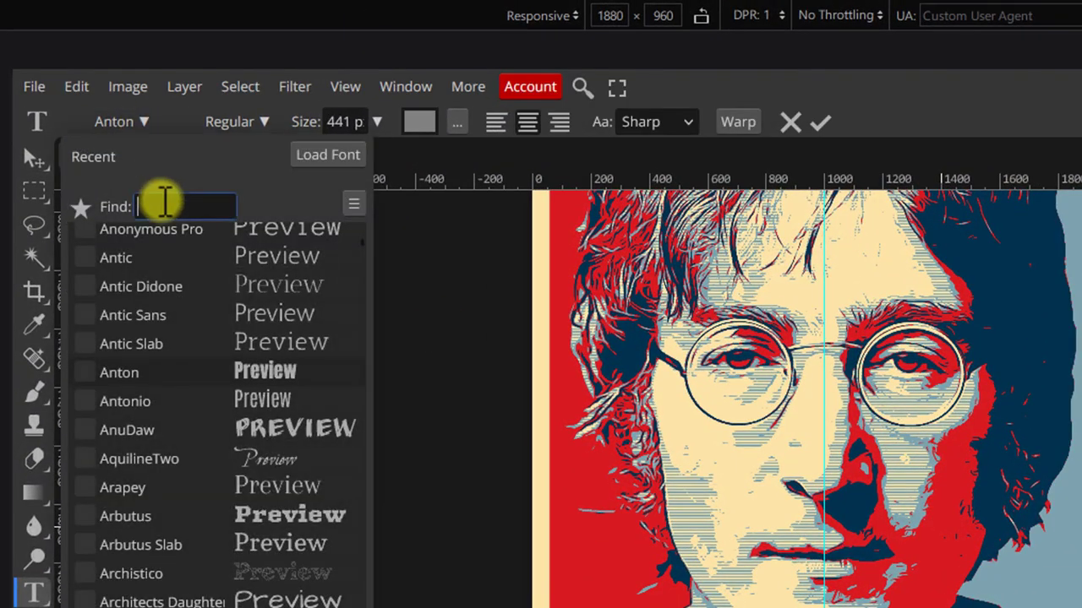
text(metro)
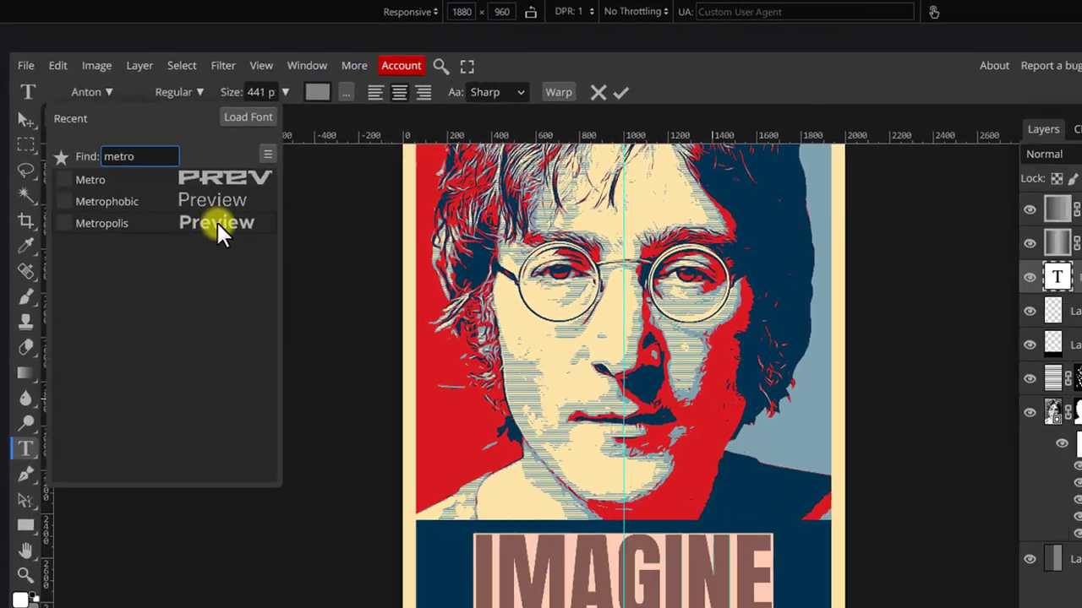
click(283, 295)
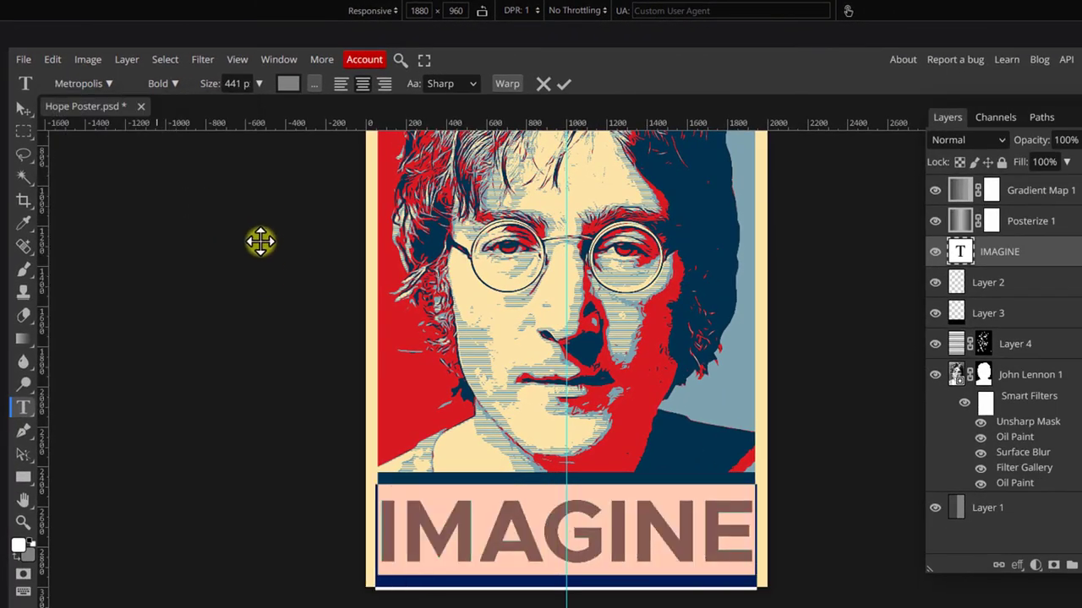
click(165, 84)
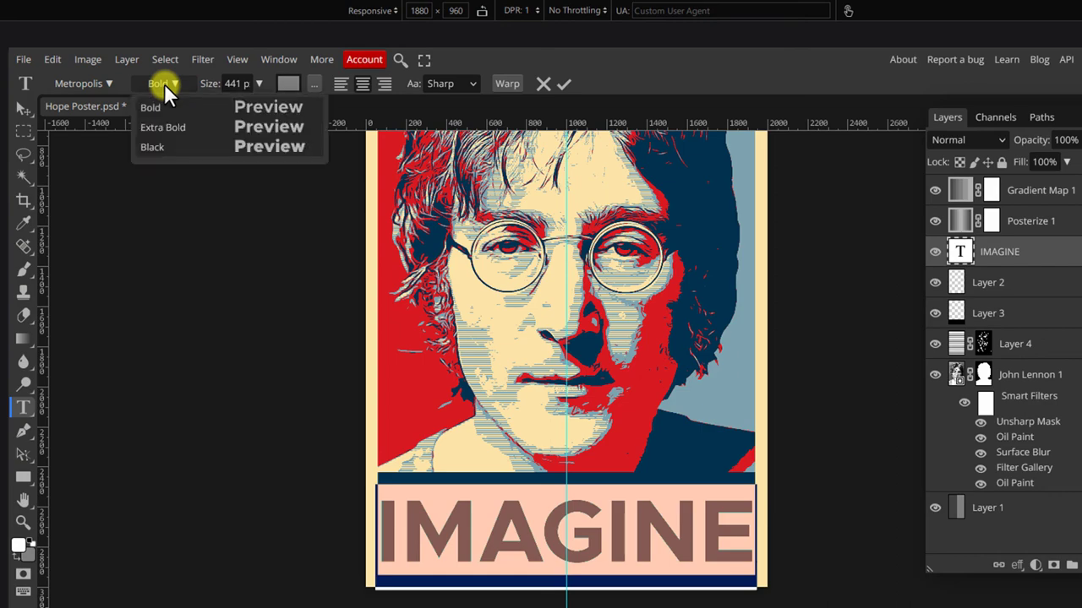
- Switch IMAGINE to the Metropolis Black weight and tighten its tracking to -67
click(167, 146)
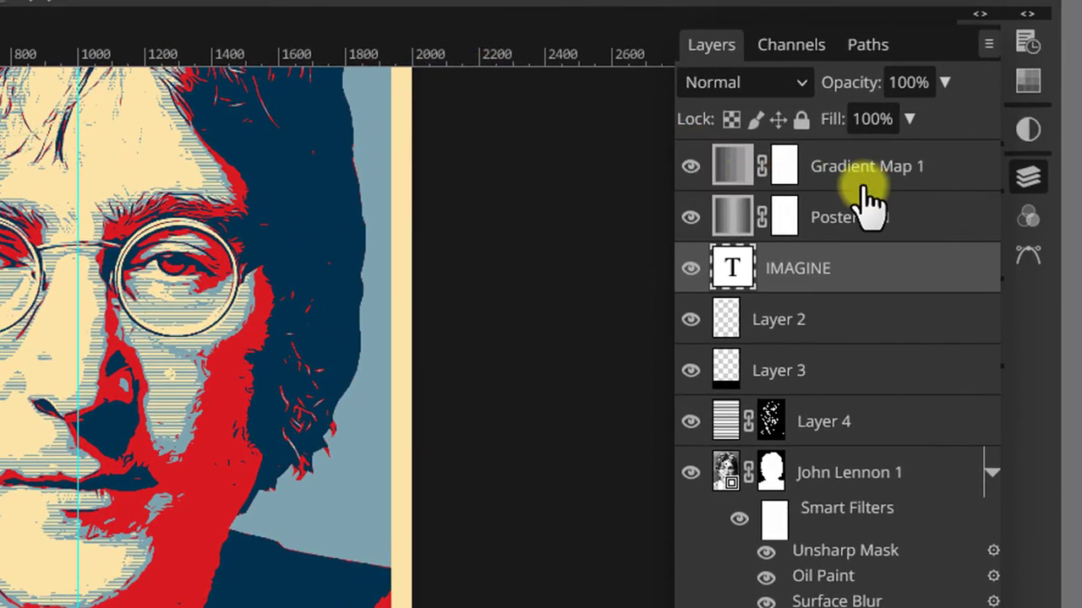
click(1028, 175)
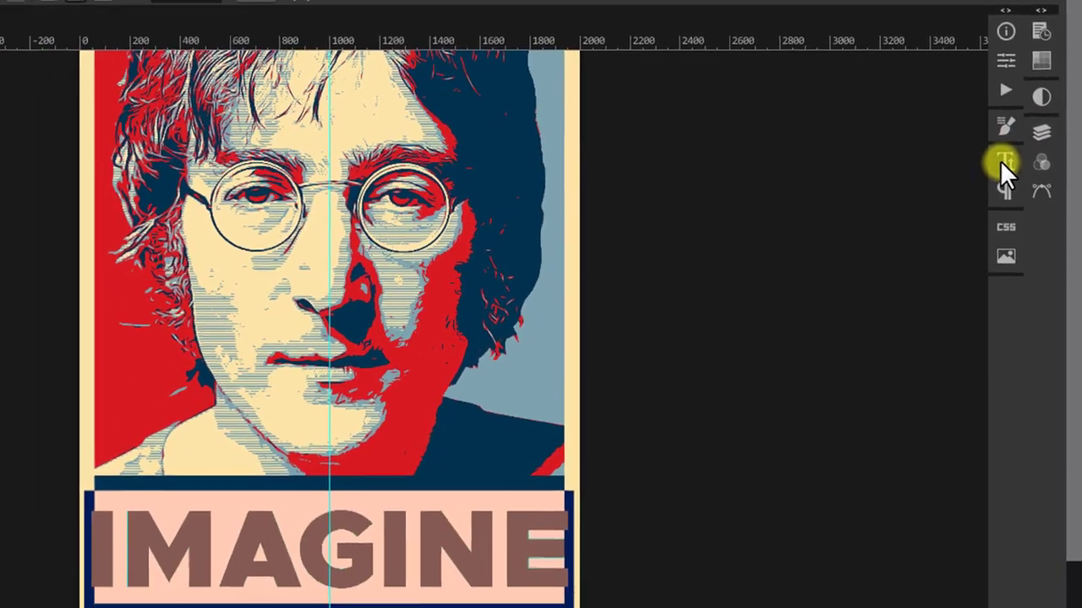
click(1008, 157)
click(927, 97)
text(-67)
key(Return)
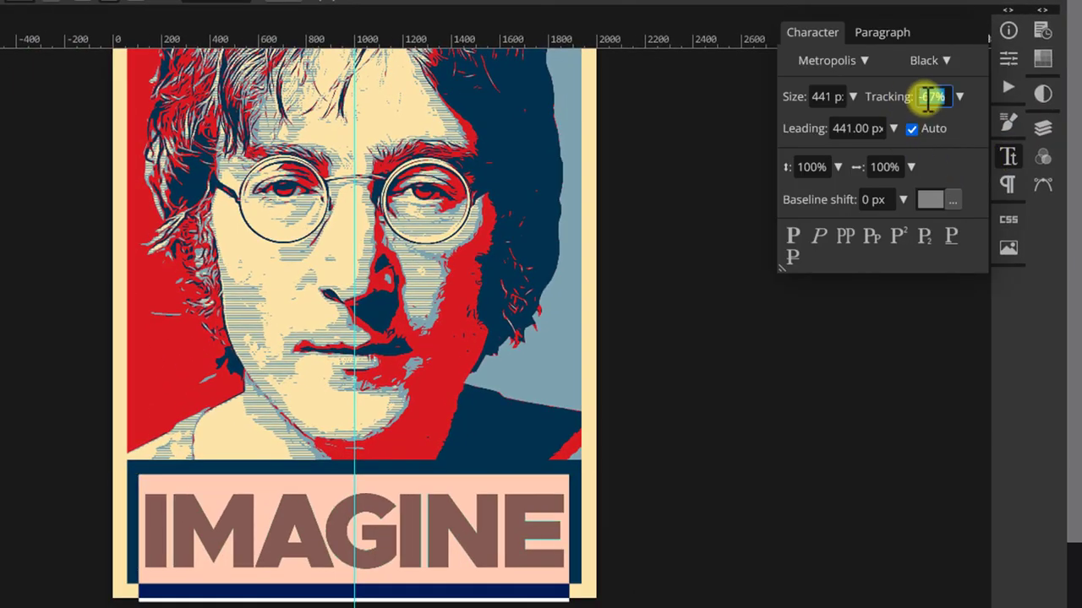
- Set the IMAGINE tracking to -50 and commit the text edit
text(-50)
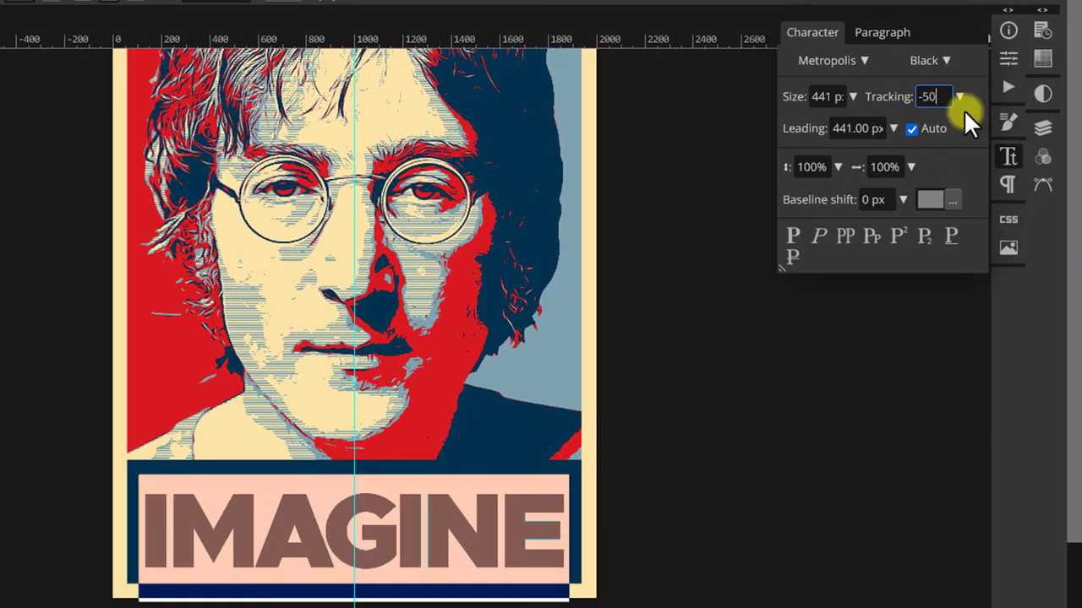
click(836, 96)
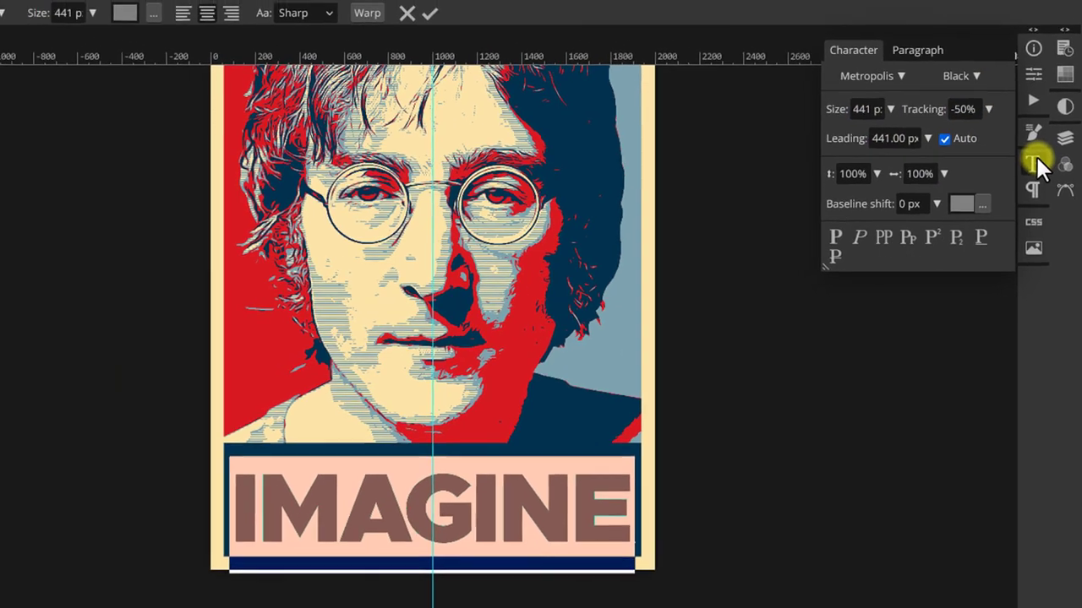
click(1008, 156)
click(519, 37)
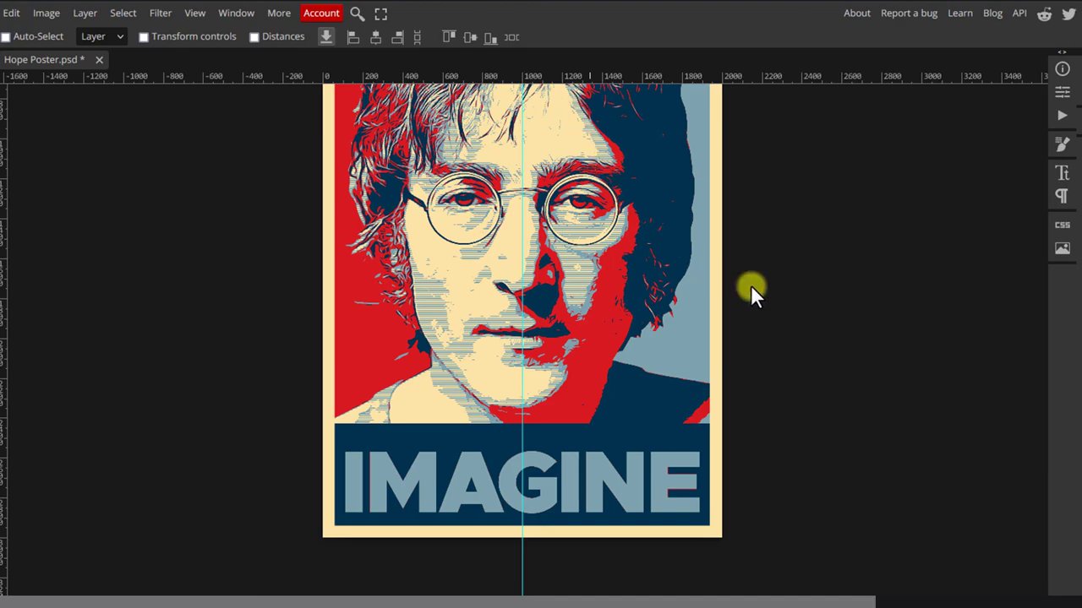